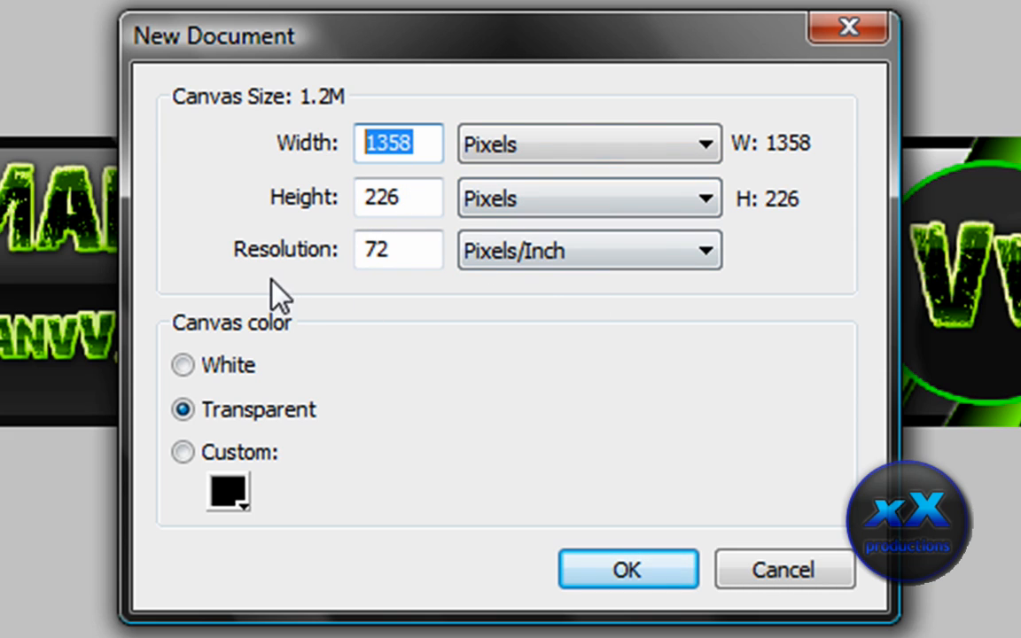
# Create a 1358 x 226 pixel document with a resolution of 72 pixels/inch and a transparent canvas.
pyautogui.click(477, 262)
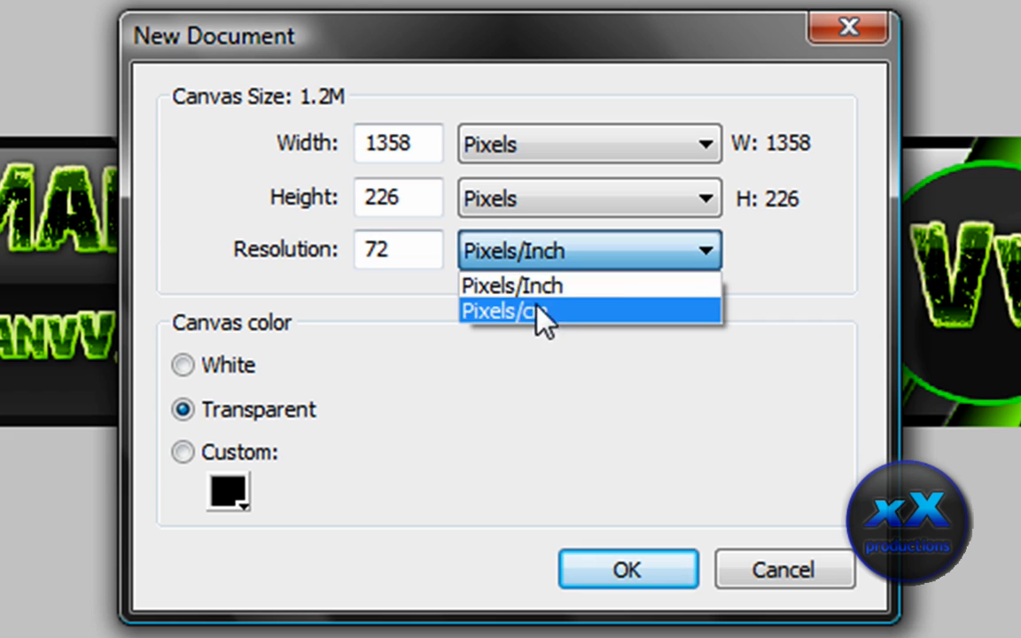
pyautogui.click(538, 287)
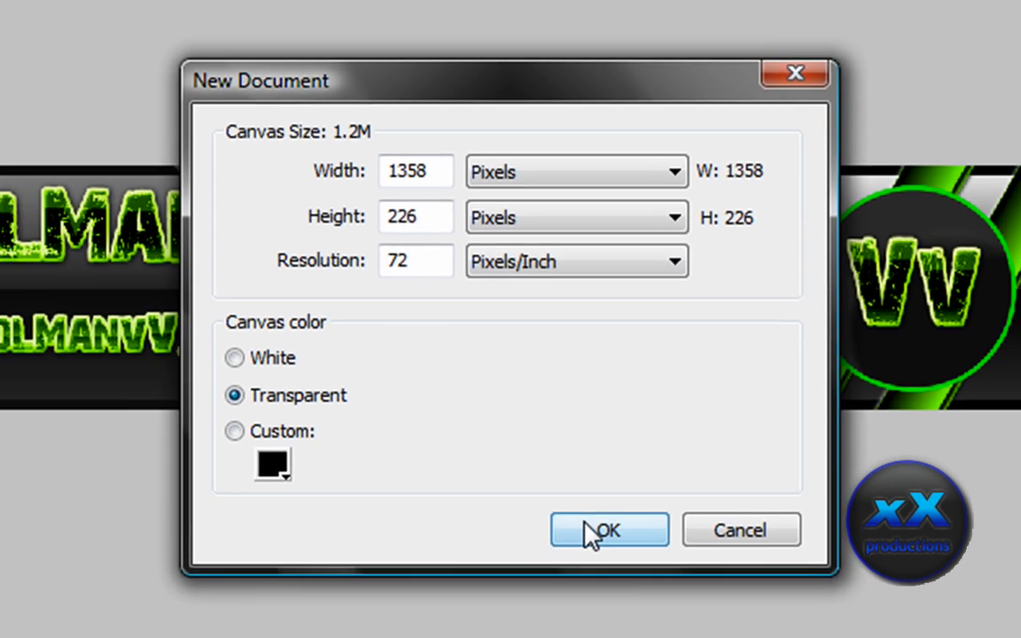
pyautogui.click(571, 569)
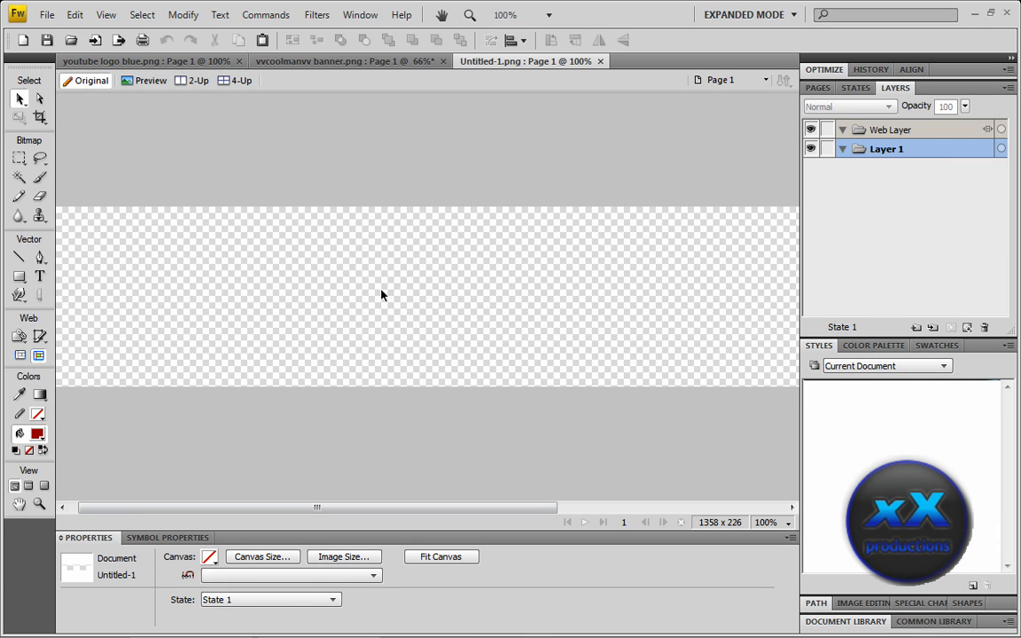
# Draw a solid dark red rectangle about 231 pixels tall, covering the whole canvas.
pyautogui.hotkey('ctrl', '-')
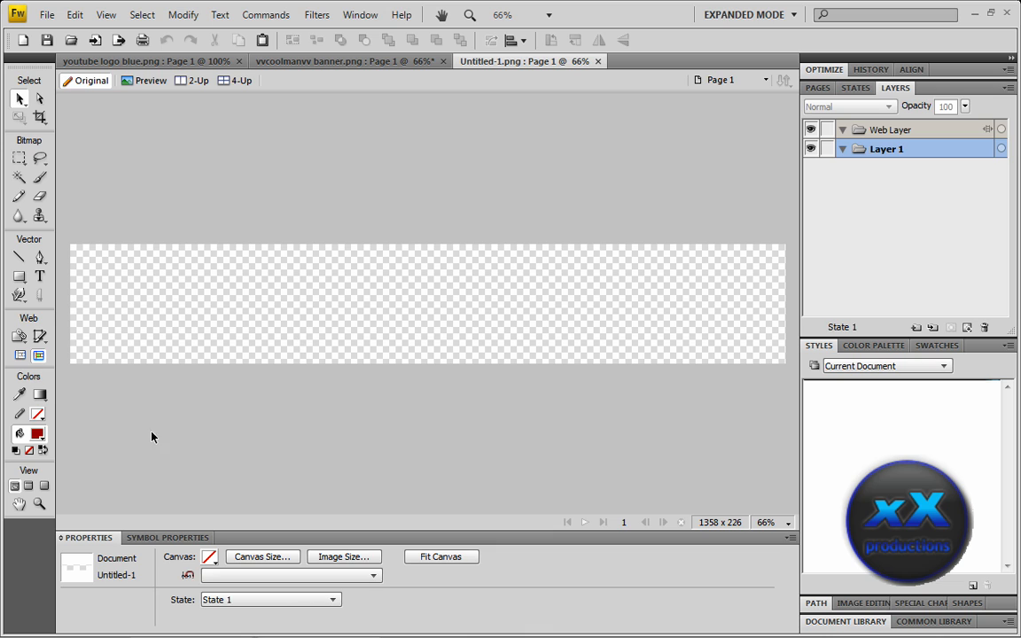
pyautogui.click(20, 277)
pyautogui.moveTo(69, 244); pyautogui.dragTo(788, 365)
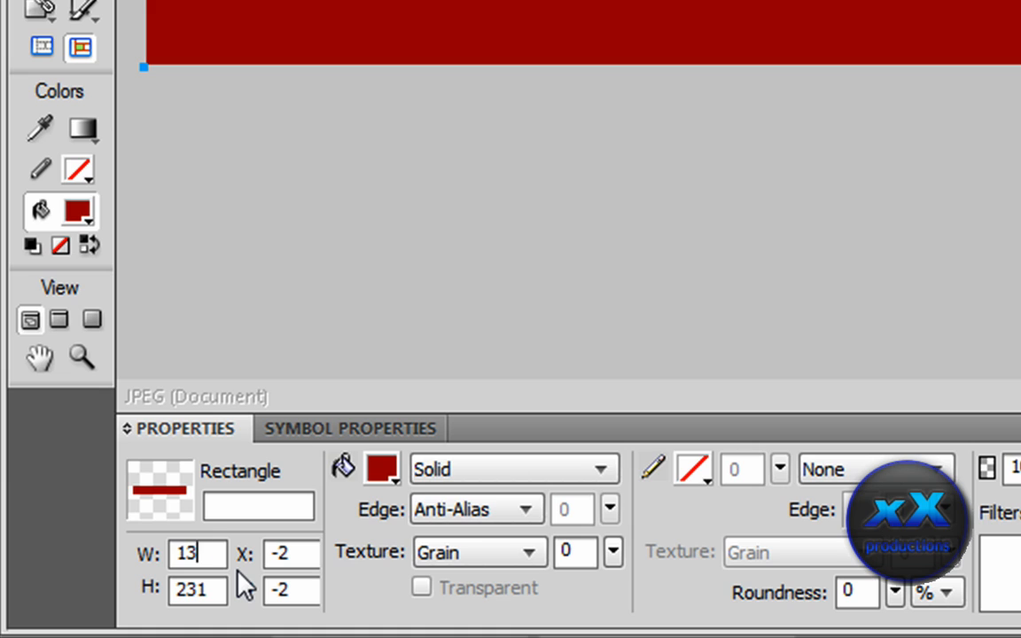
# Set the rectangle's width to 1358, its height to 226 and its X and Y position to 0.
pyautogui.moveTo(212, 587); pyautogui.dragTo(193, 589)
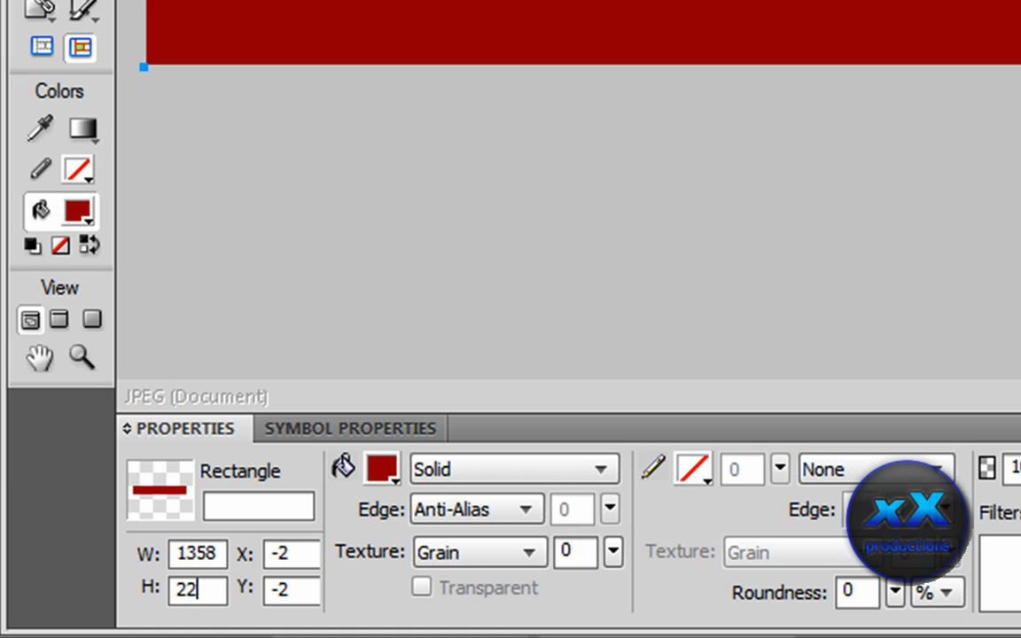
pyautogui.moveTo(306, 551); pyautogui.dragTo(235, 574)
pyautogui.write('0')
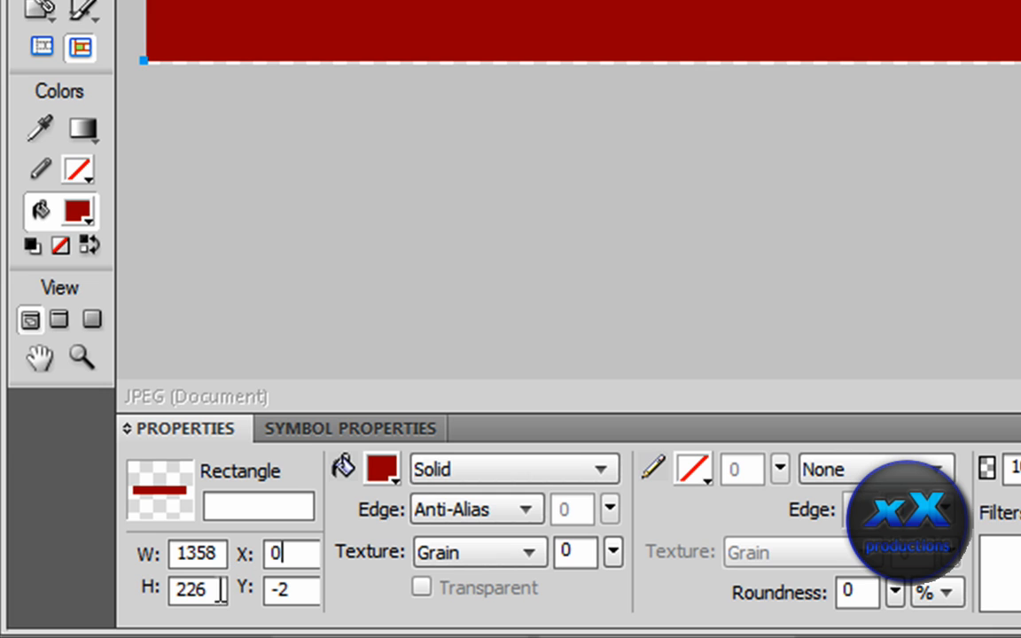
pyautogui.doubleClick(286, 592)
pyautogui.write('0')
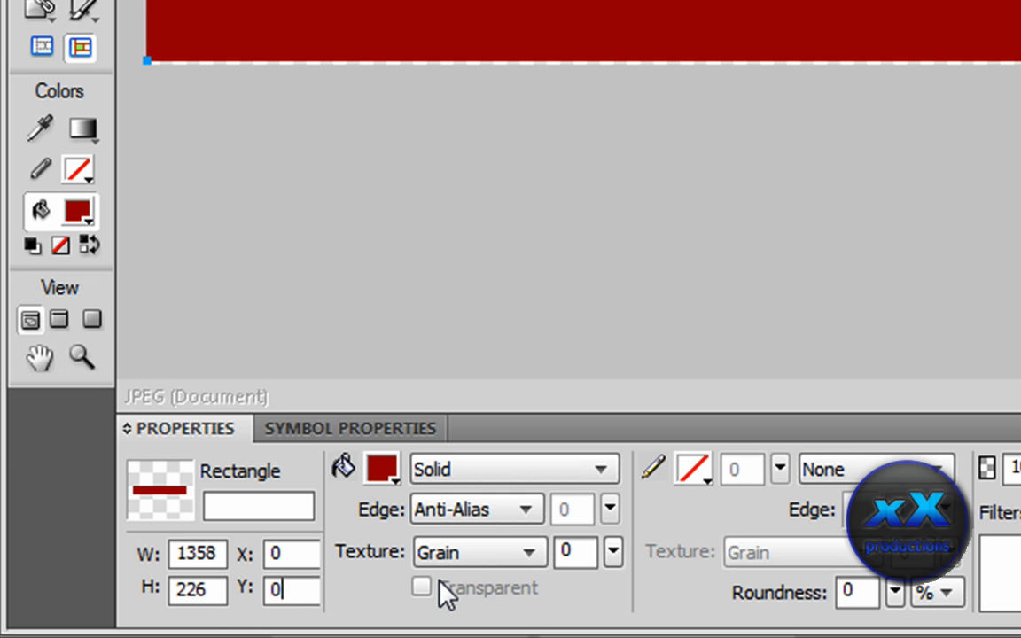
pyautogui.press('Return')
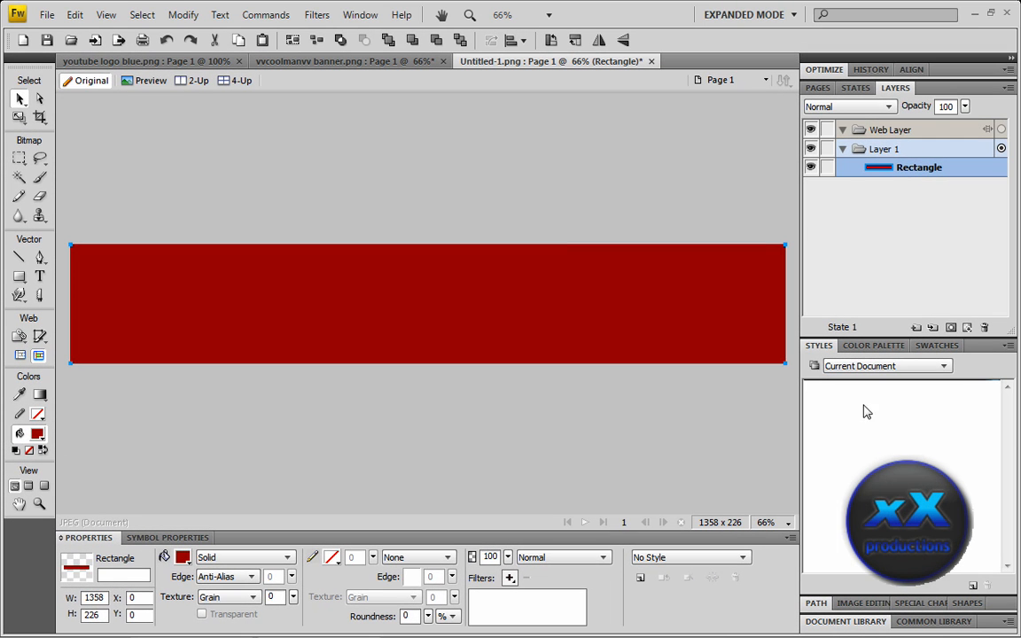
# Apply the Dark Chrome 002 style from the Dark Chrome Styles library to the rectangle.
pyautogui.click(921, 367)
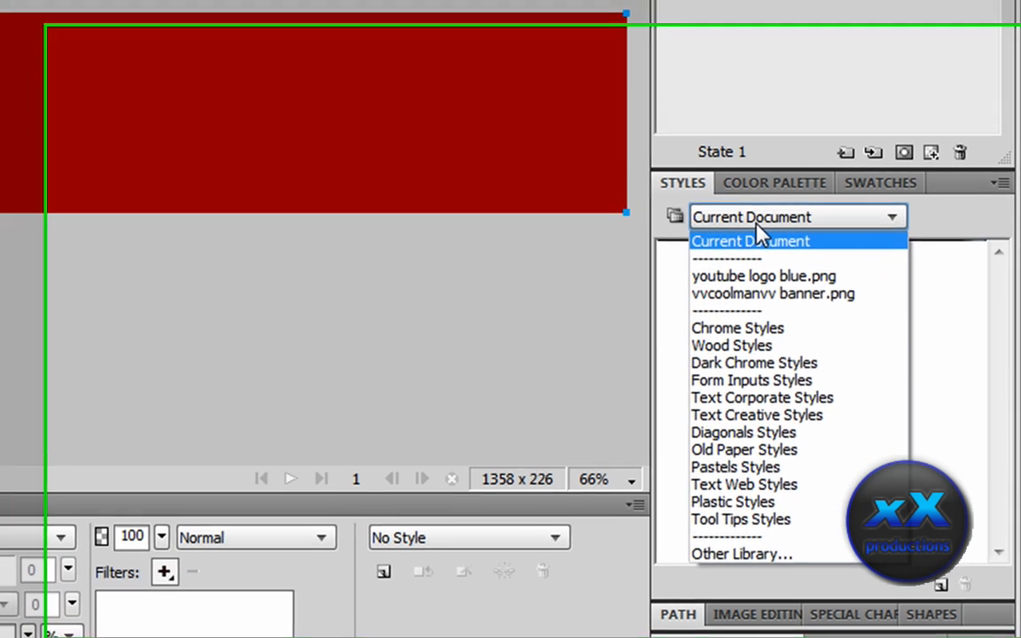
pyautogui.click(844, 365)
pyautogui.click(844, 365)
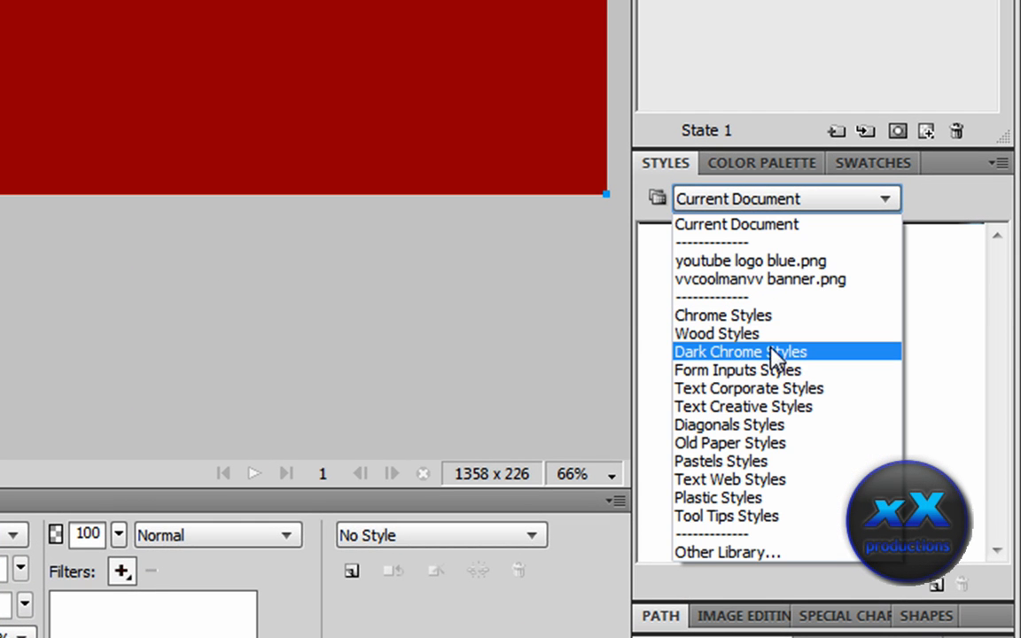
pyautogui.click(780, 356)
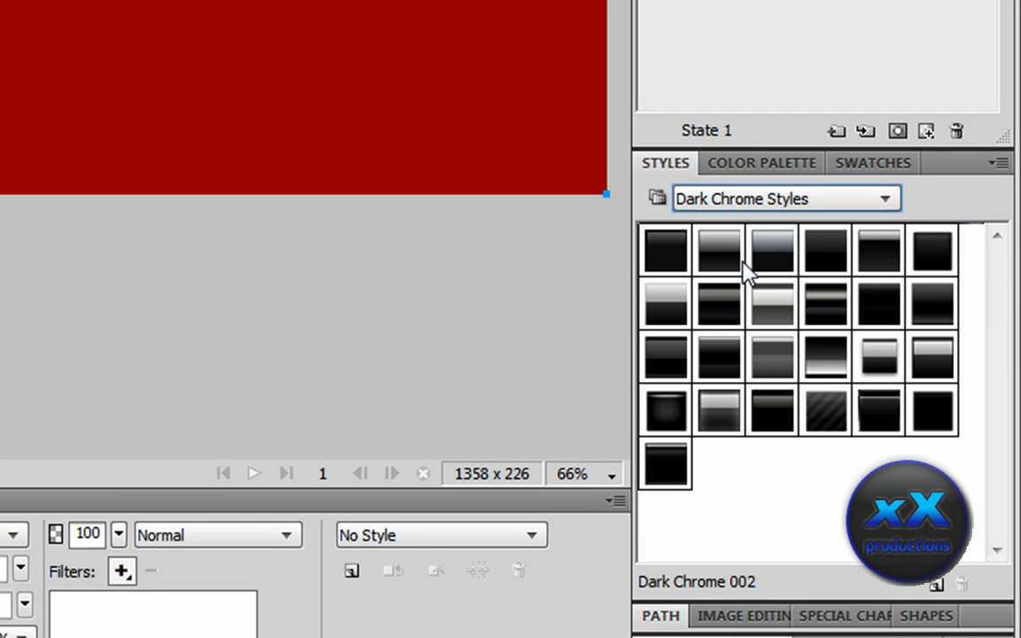
pyautogui.click(732, 259)
pyautogui.click(773, 262)
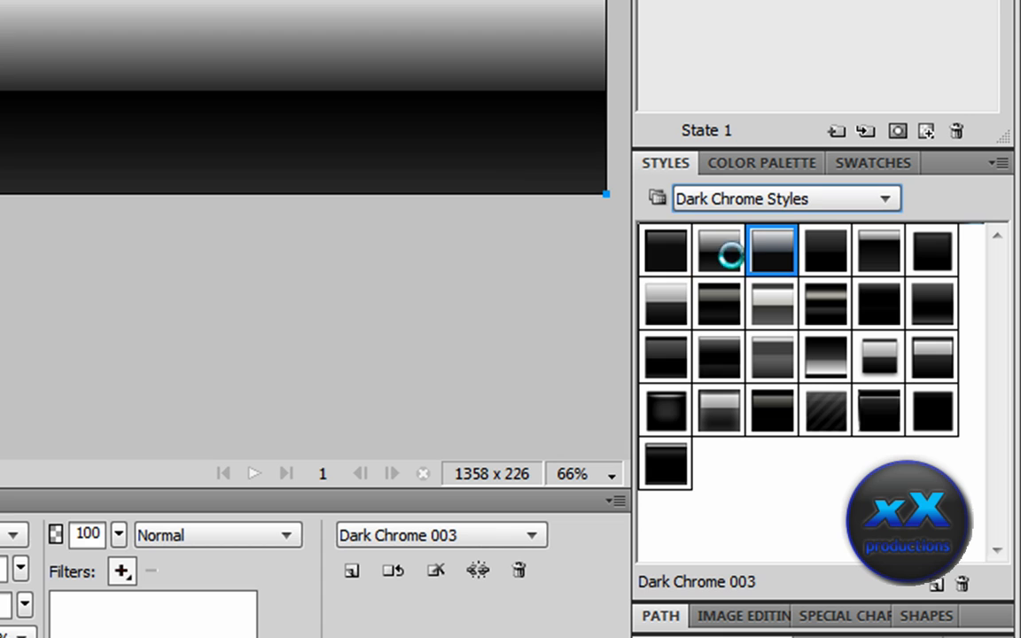
pyautogui.click(728, 260)
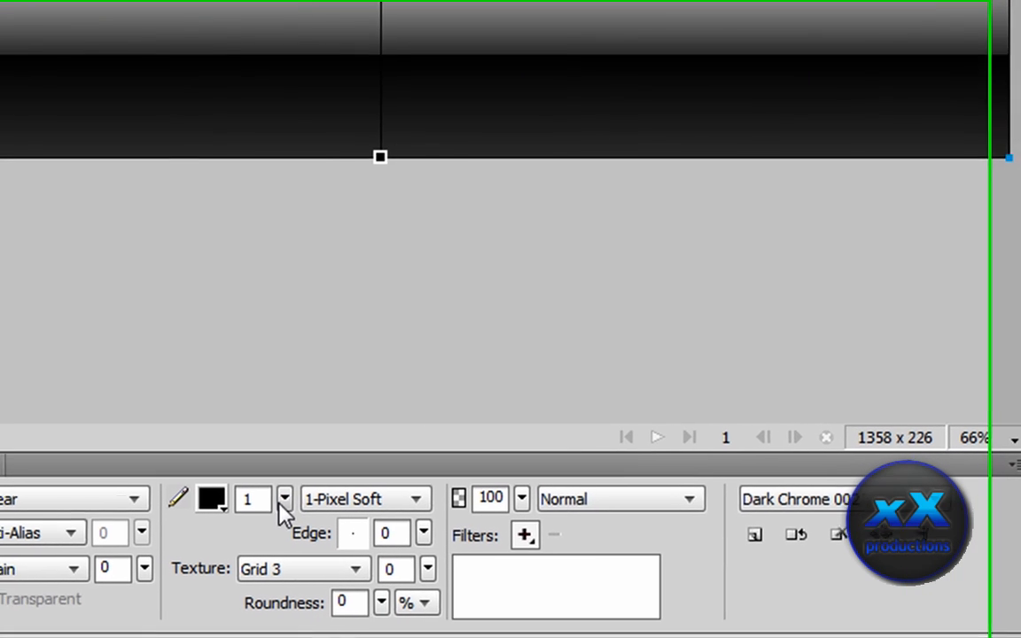
# Set the rectangle's black stroke size to 5 and align the stroke Inside Path.
pyautogui.moveTo(282, 499); pyautogui.dragTo(264, 496)
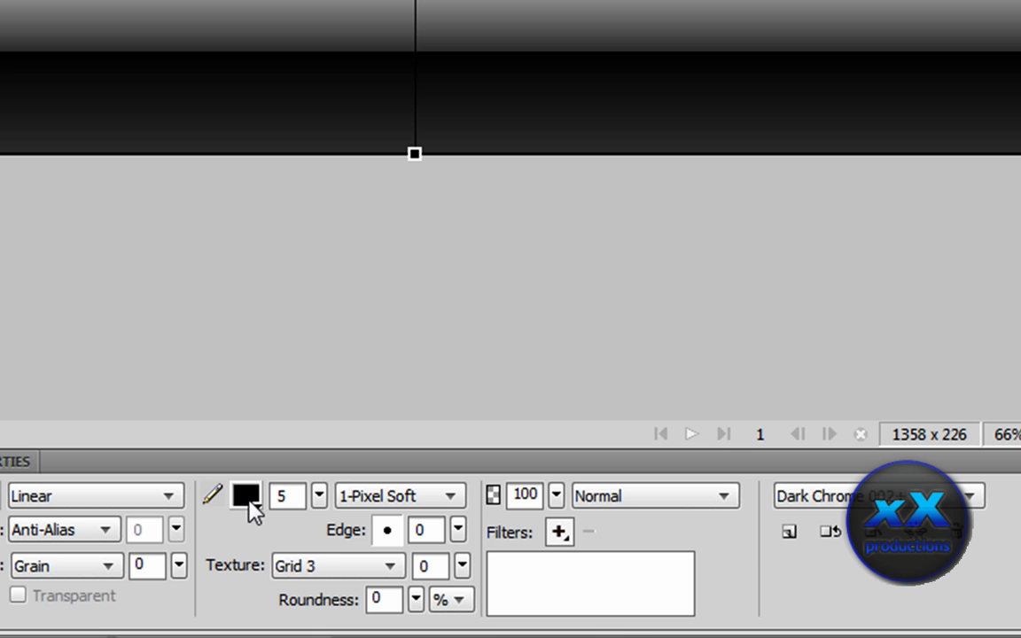
pyautogui.click(250, 507)
pyautogui.click(319, 470)
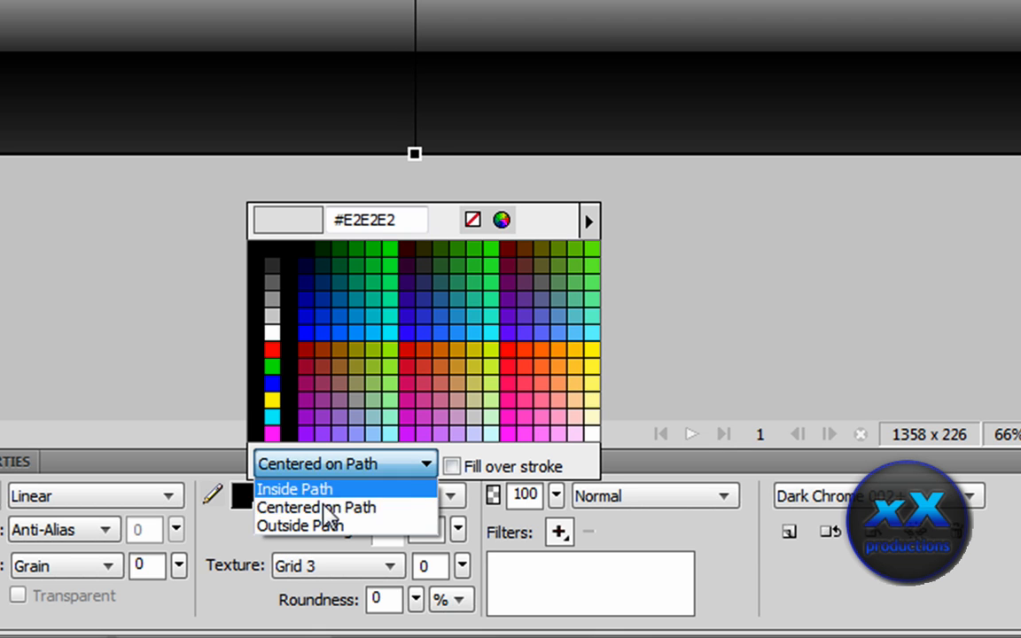
pyautogui.click(310, 490)
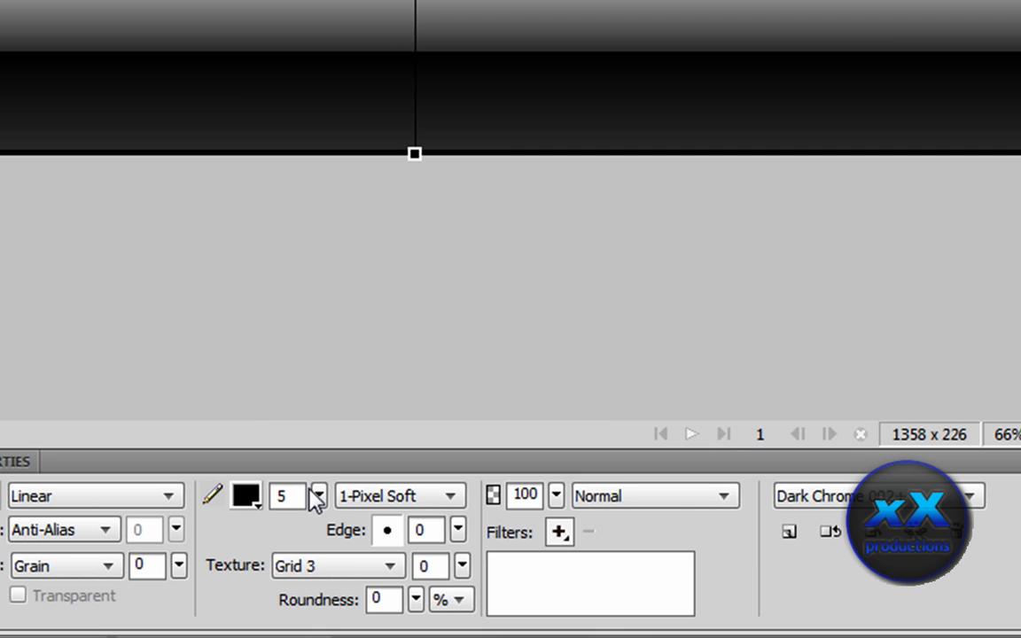
pyautogui.click(201, 319)
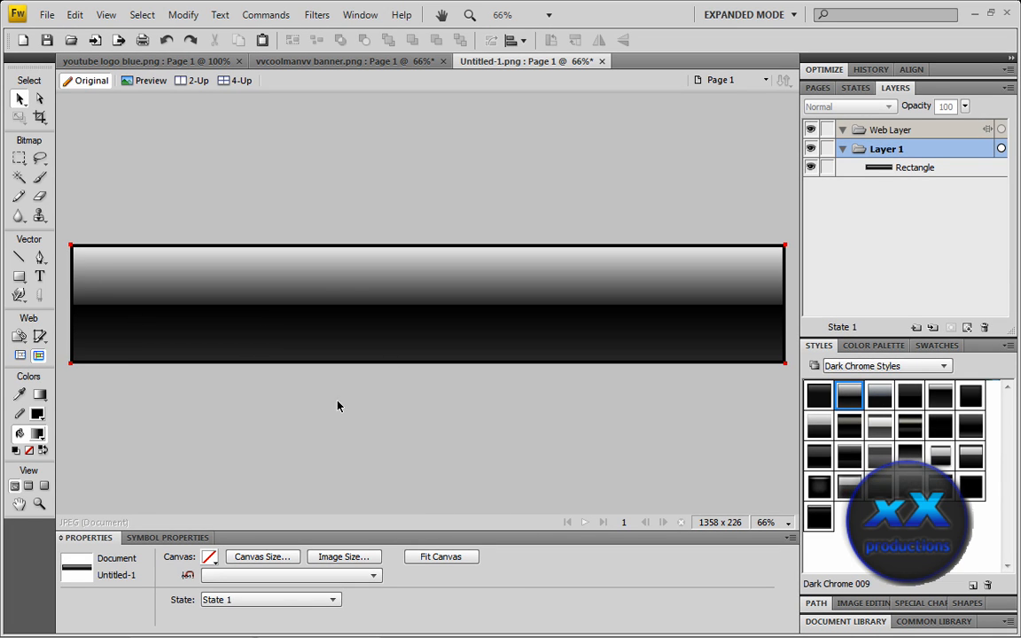
# Place the text "xX0DJPR0Xx" in the 28 Days Later font at size 79 on the upper left part of the rectangle.
pyautogui.click(39, 278)
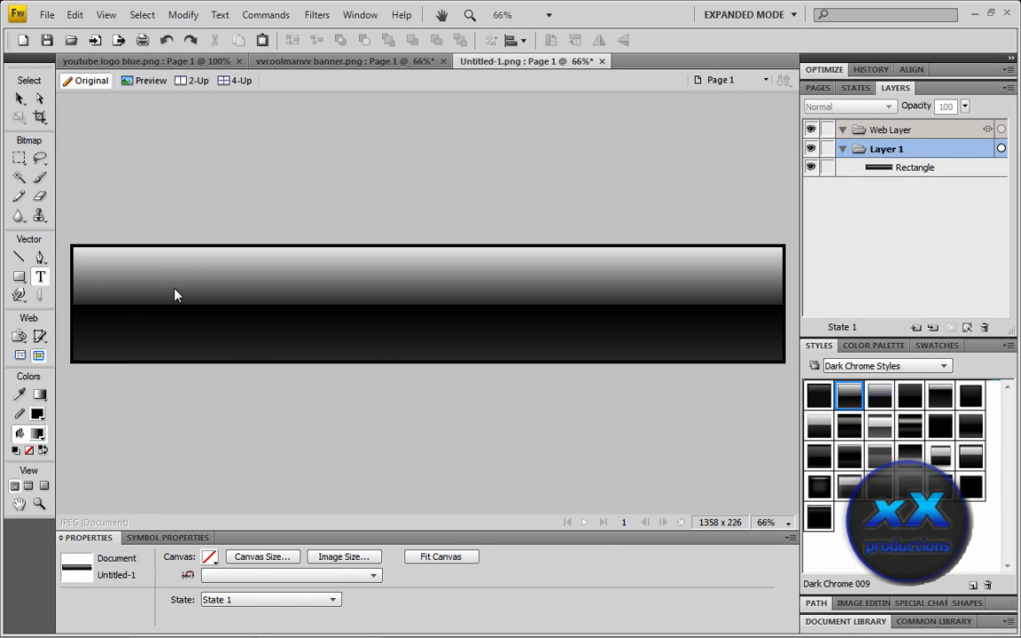
pyautogui.click(104, 270)
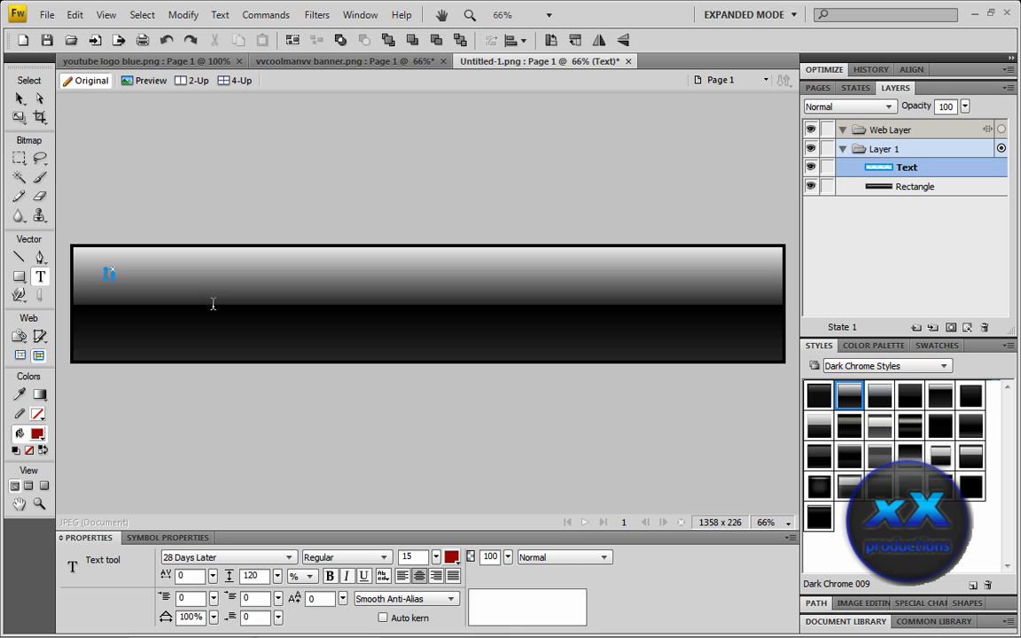
pyautogui.write('xx')
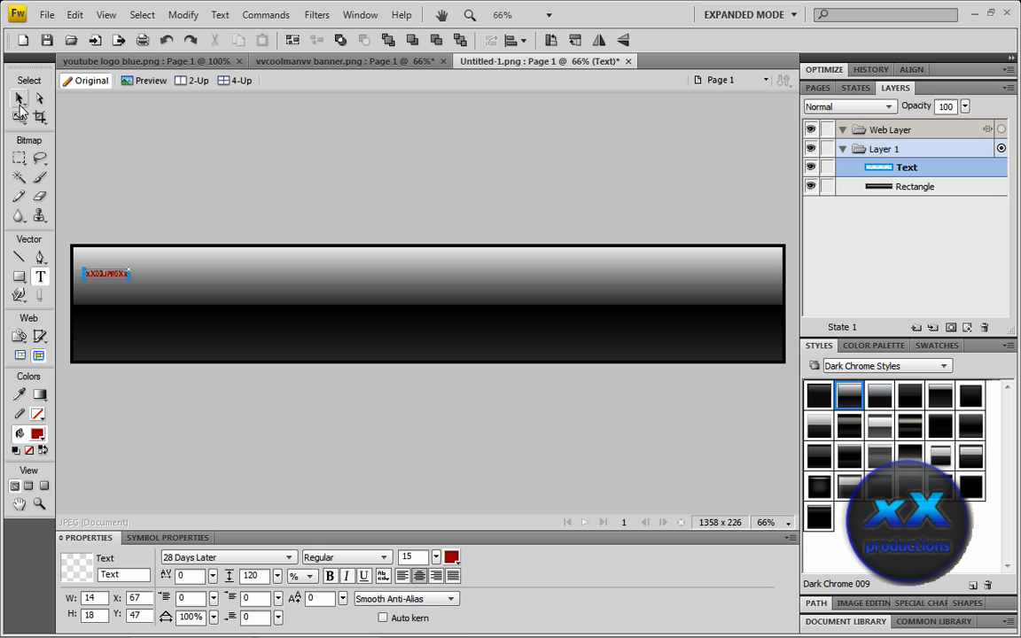
pyautogui.press('Escape')
pyautogui.moveTo(436, 557); pyautogui.dragTo(446, 435)
pyautogui.moveTo(143, 266); pyautogui.dragTo(298, 292)
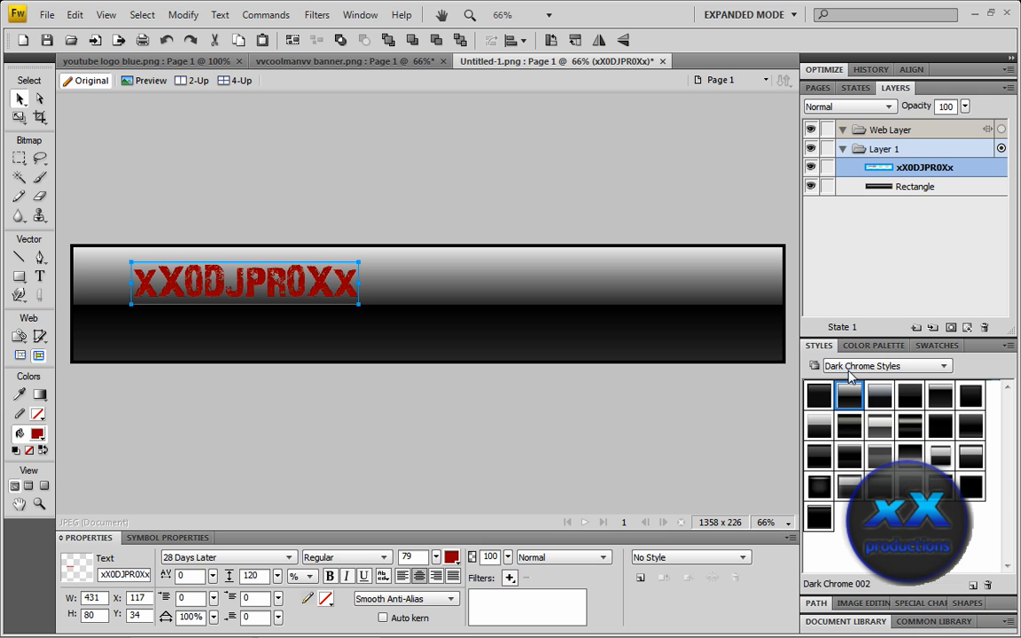
# Apply the fourth style, the glowing blue one from vvcoolmanvv banner.png, to the text and set its size to 96.
pyautogui.click(866, 370)
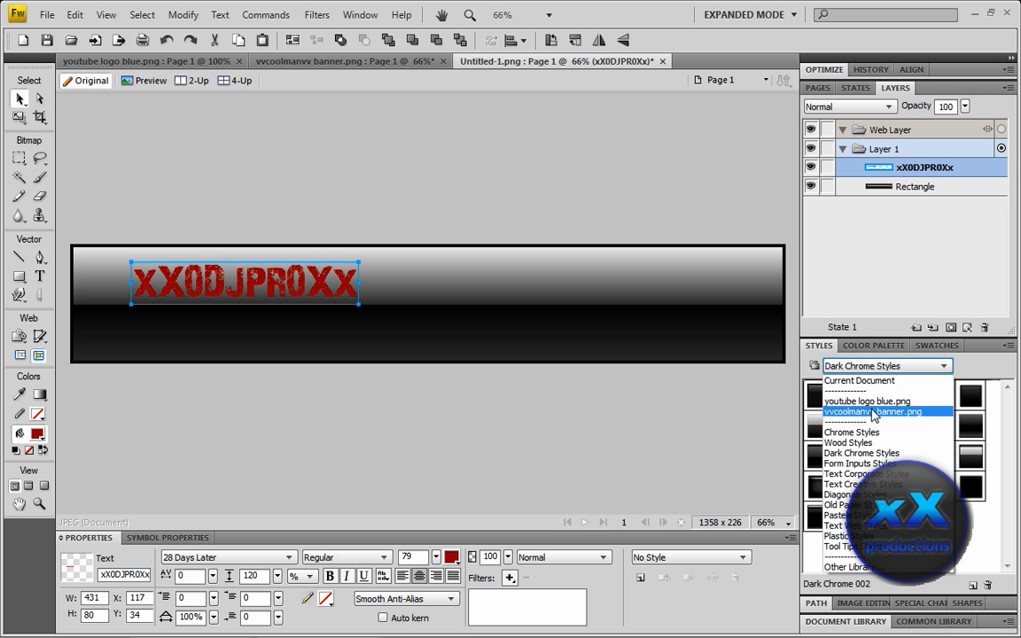
pyautogui.click(846, 411)
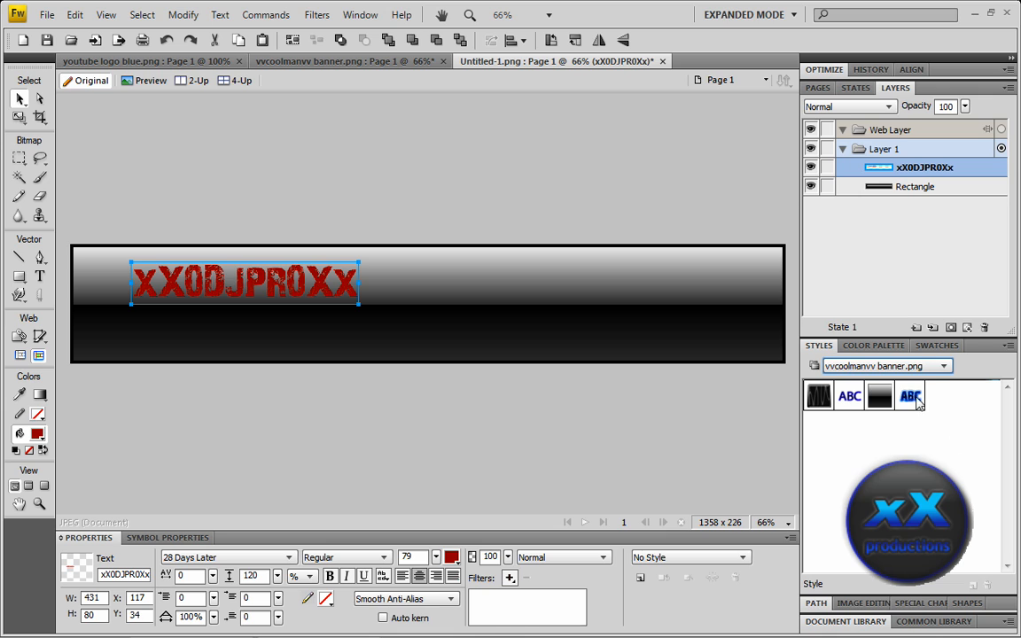
pyautogui.click(912, 397)
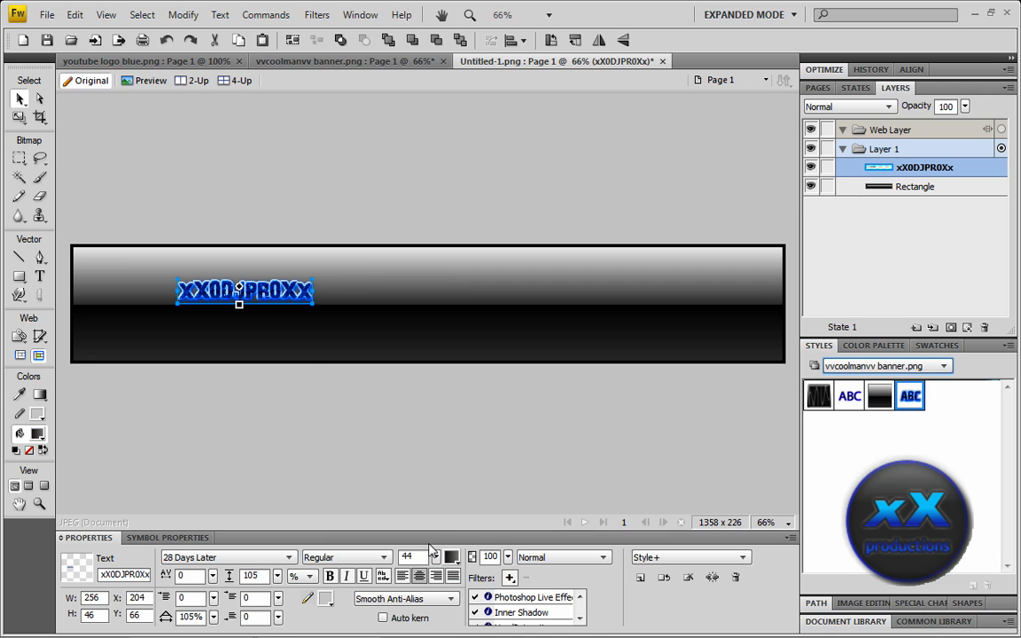
pyautogui.moveTo(434, 556); pyautogui.dragTo(440, 510)
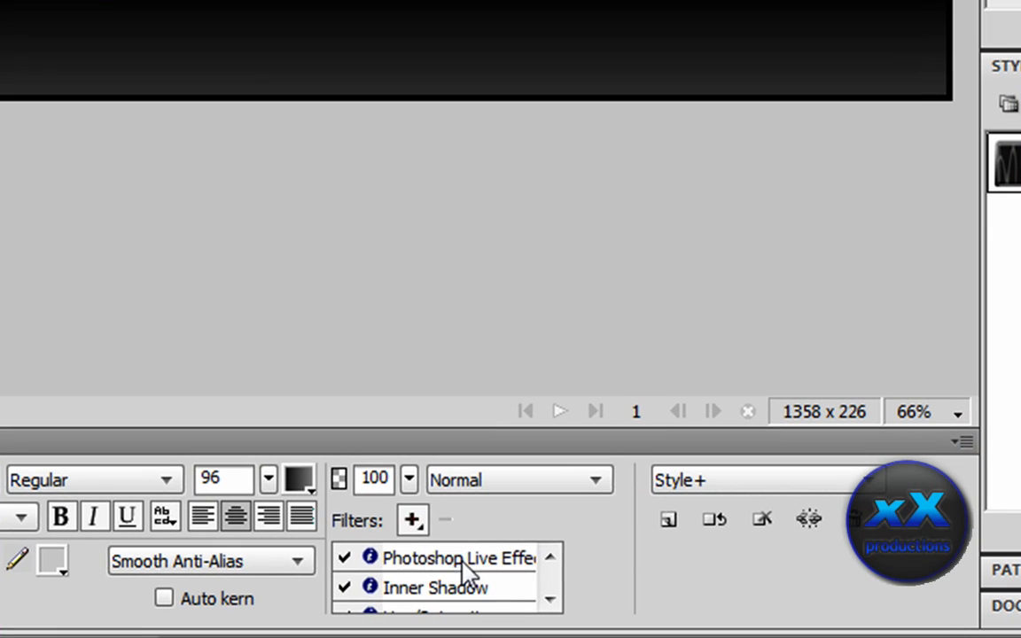
# Review the Bevel and Emboss settings in the text's Photoshop Live Effects filter.
pyautogui.click(529, 599)
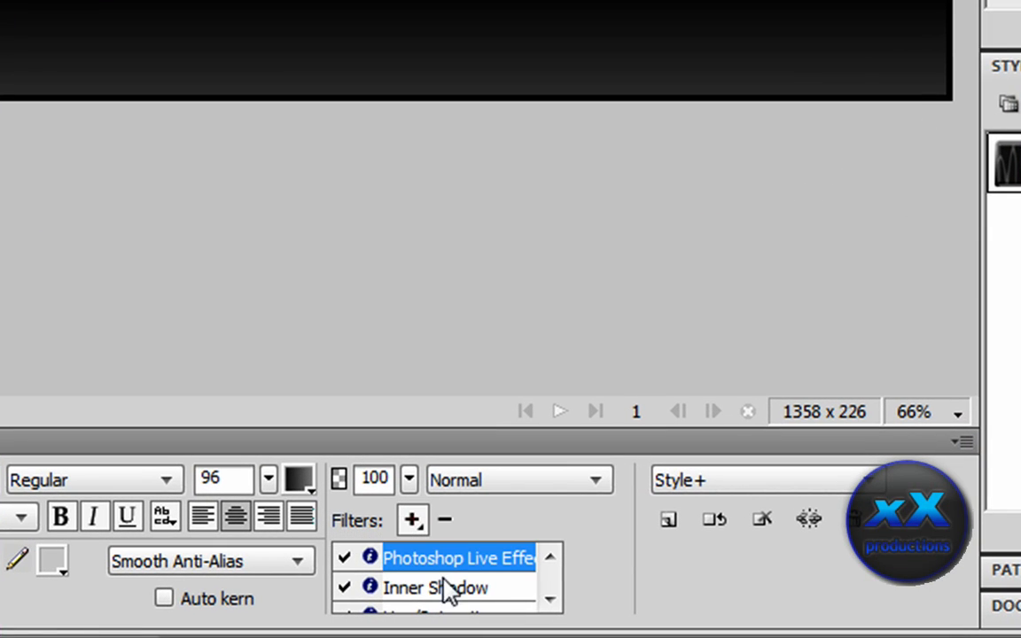
pyautogui.doubleClick(460, 565)
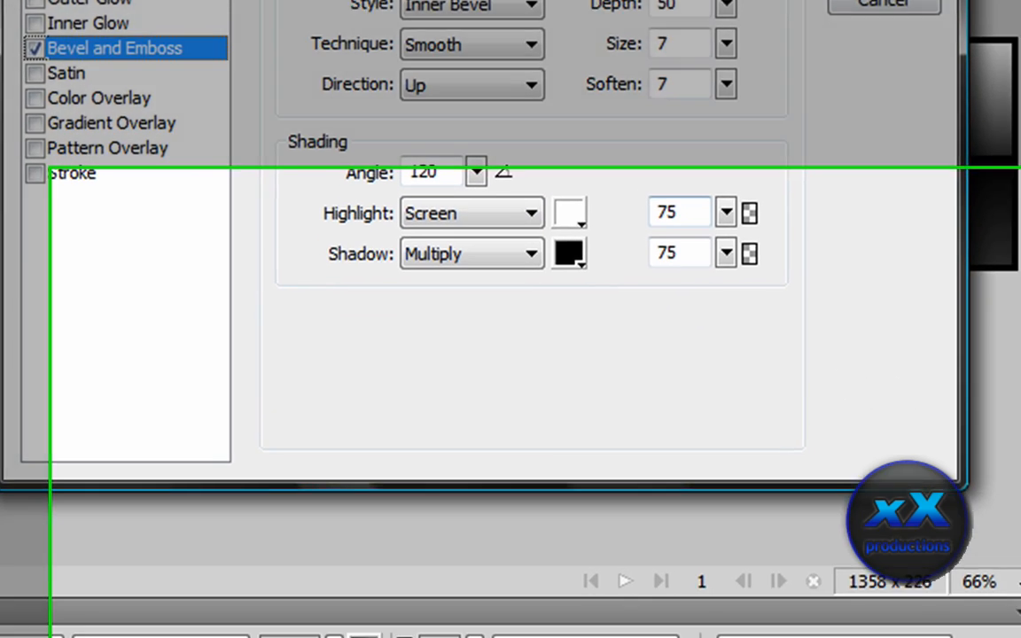
pyautogui.click(926, 90)
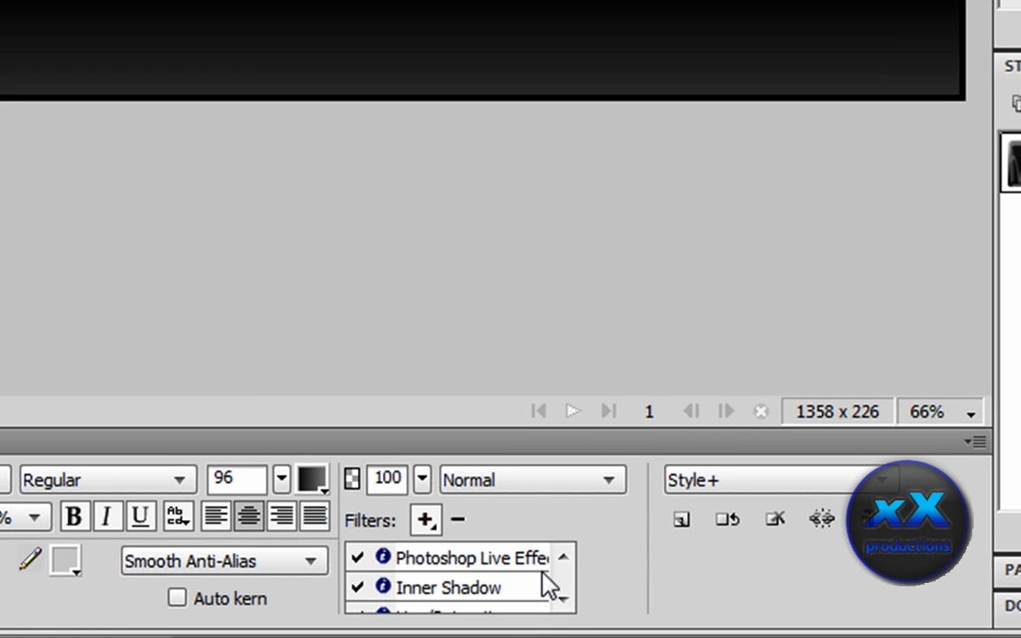
# Inspect the distance, colour, opacity, softness and angle of the text's Inner Shadow filter.
pyautogui.doubleClick(461, 586)
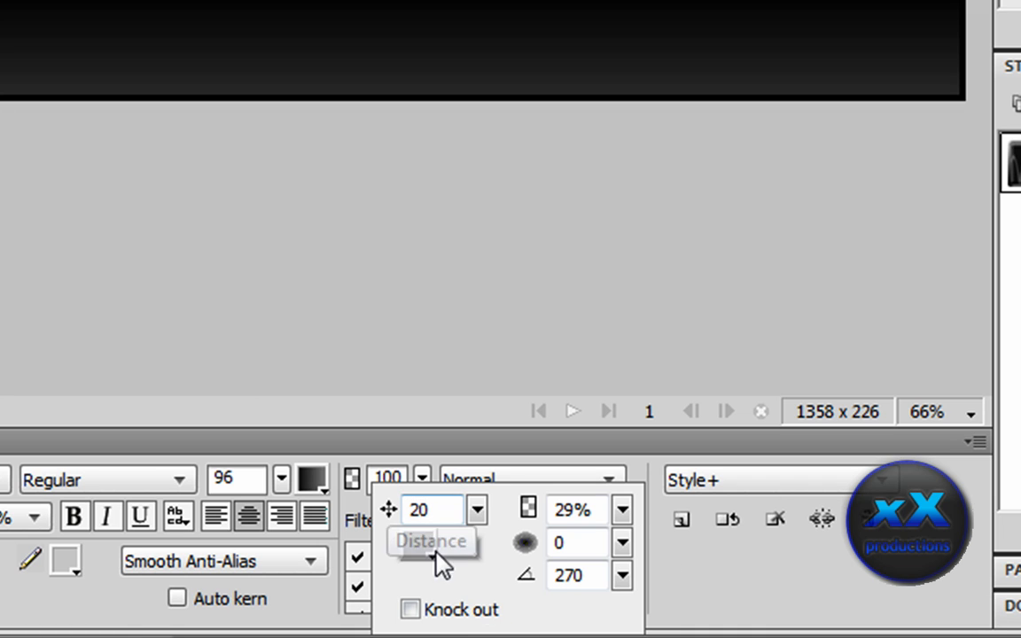
pyautogui.click(418, 545)
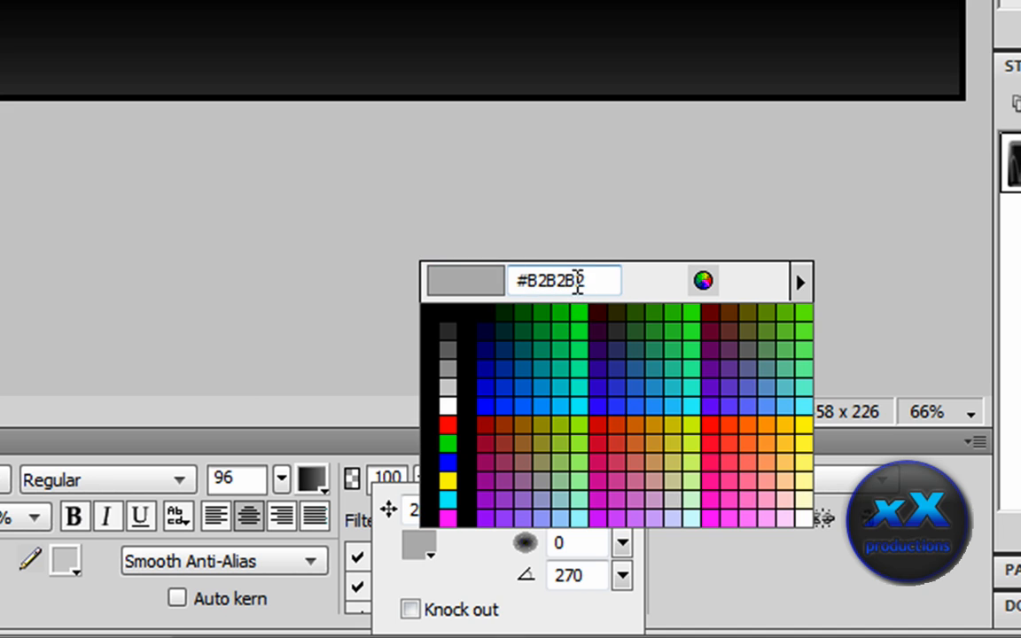
pyautogui.click(427, 546)
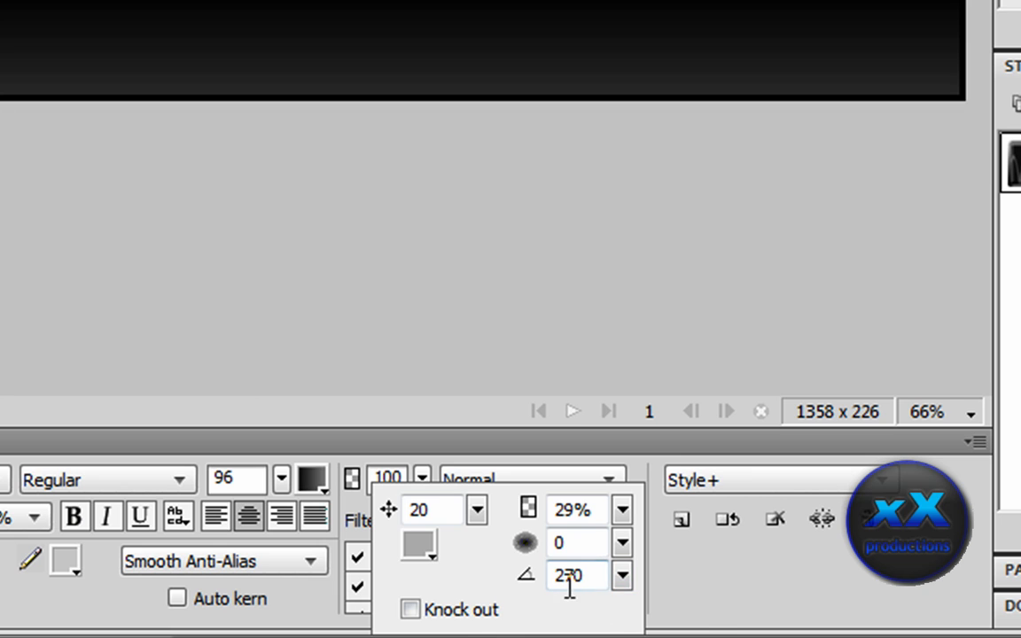
pyautogui.click(696, 621)
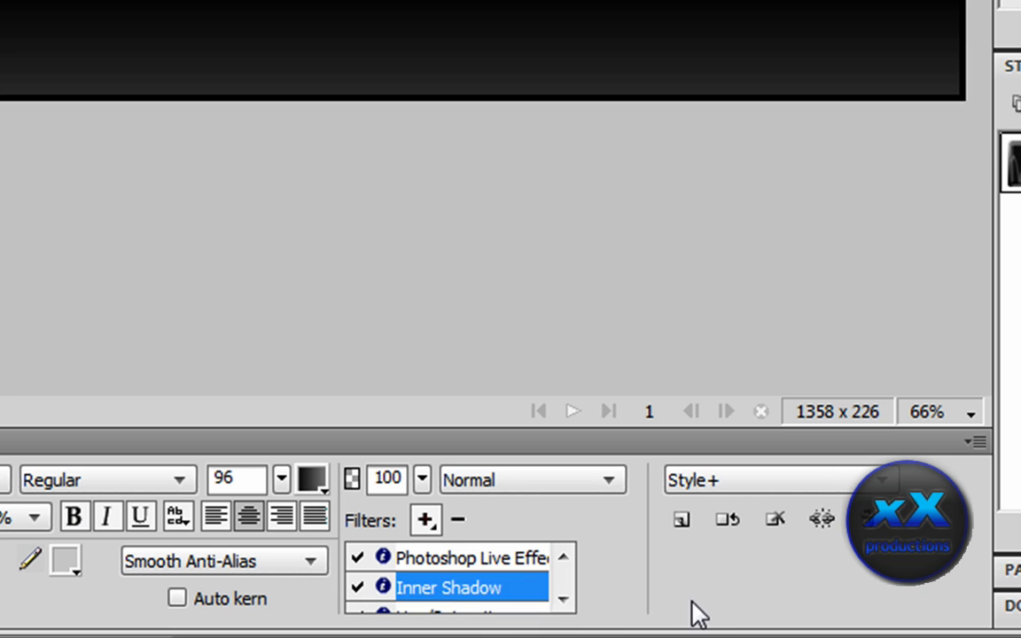
# Try a different hue in the text's Hue/Saturation filter with Colorize on, and discard the changes.
pyautogui.click(564, 601)
pyautogui.click(563, 601)
pyautogui.click(485, 560)
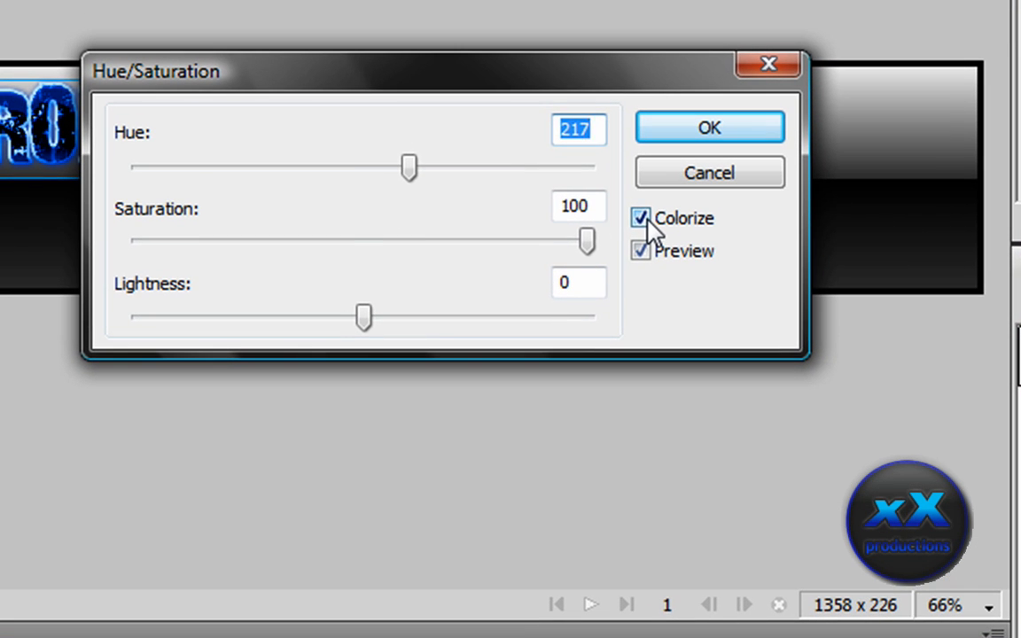
pyautogui.click(636, 157)
pyautogui.click(636, 157)
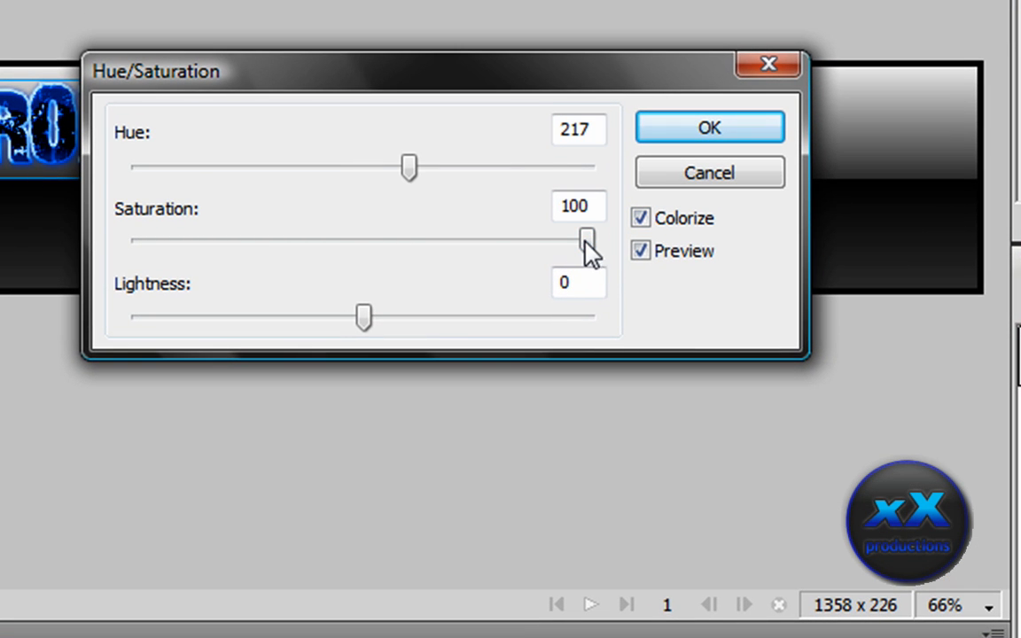
pyautogui.moveTo(588, 239); pyautogui.dragTo(656, 275)
pyautogui.moveTo(409, 168); pyautogui.dragTo(486, 184)
pyautogui.click(366, 167)
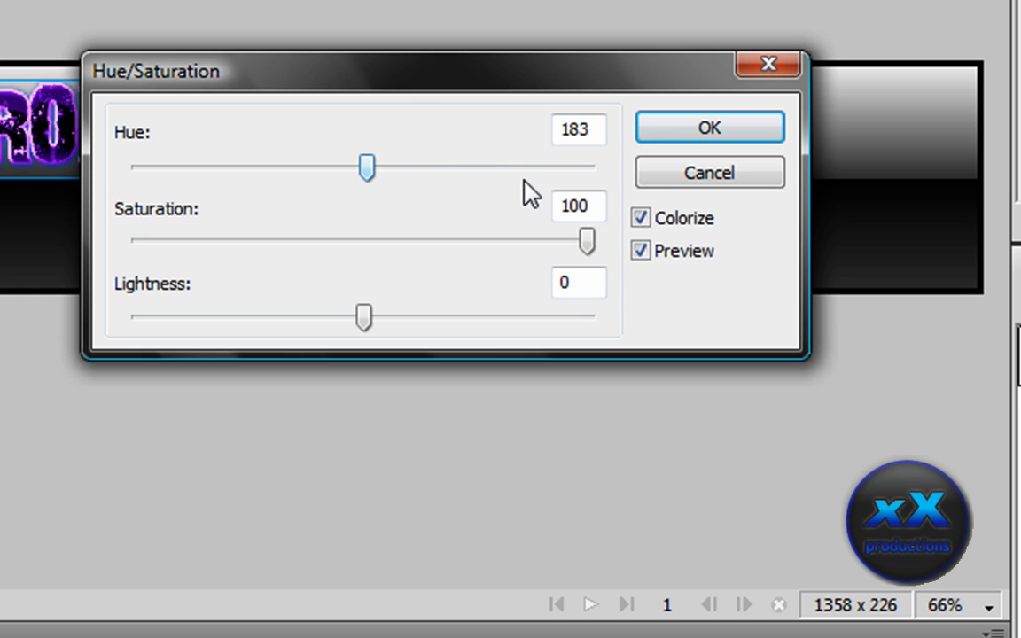
pyautogui.click(732, 174)
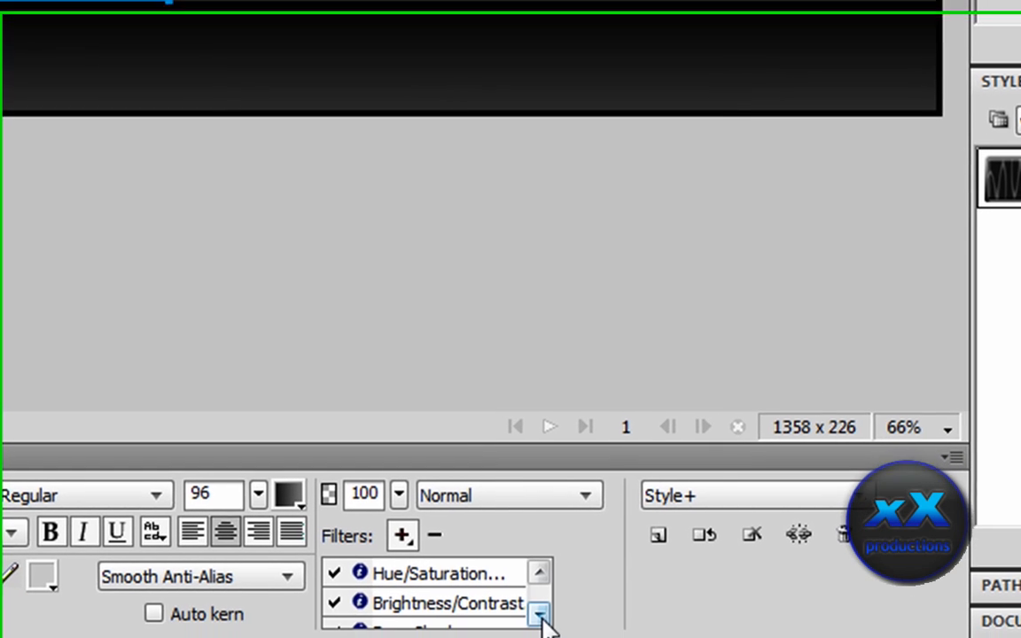
# Inspect the distance, colour, opacity, softness and angle of the text's Drop Shadow filter.
pyautogui.click(537, 602)
pyautogui.doubleClick(449, 586)
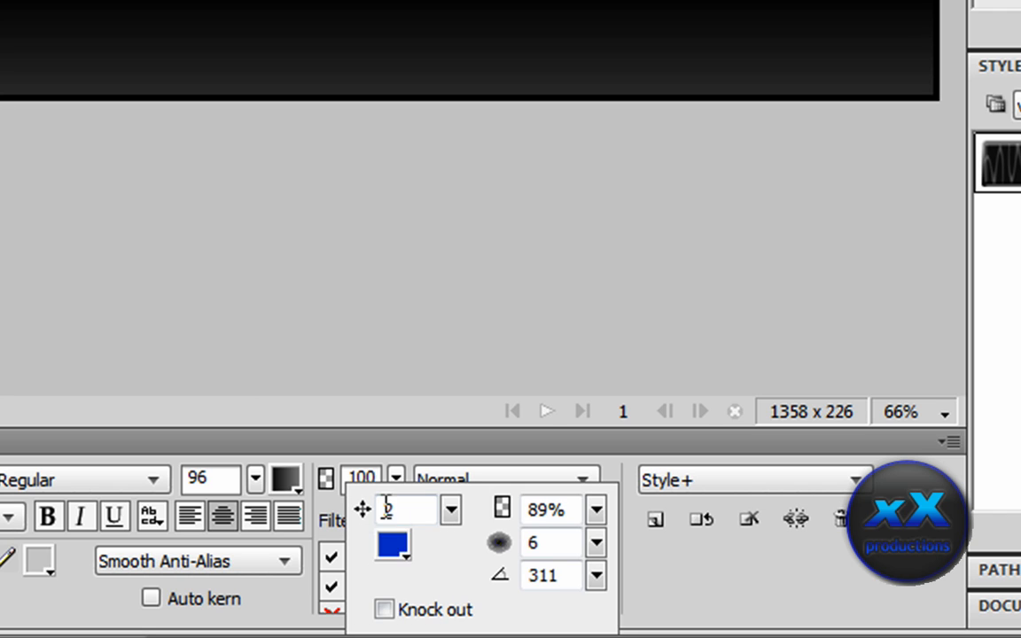
pyautogui.click(398, 551)
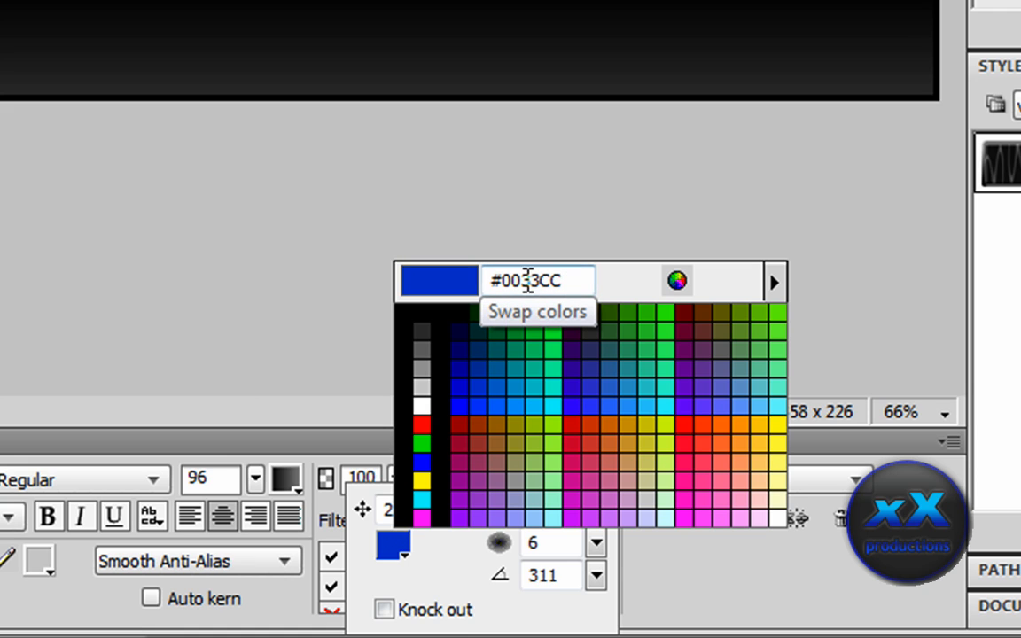
pyautogui.click(400, 548)
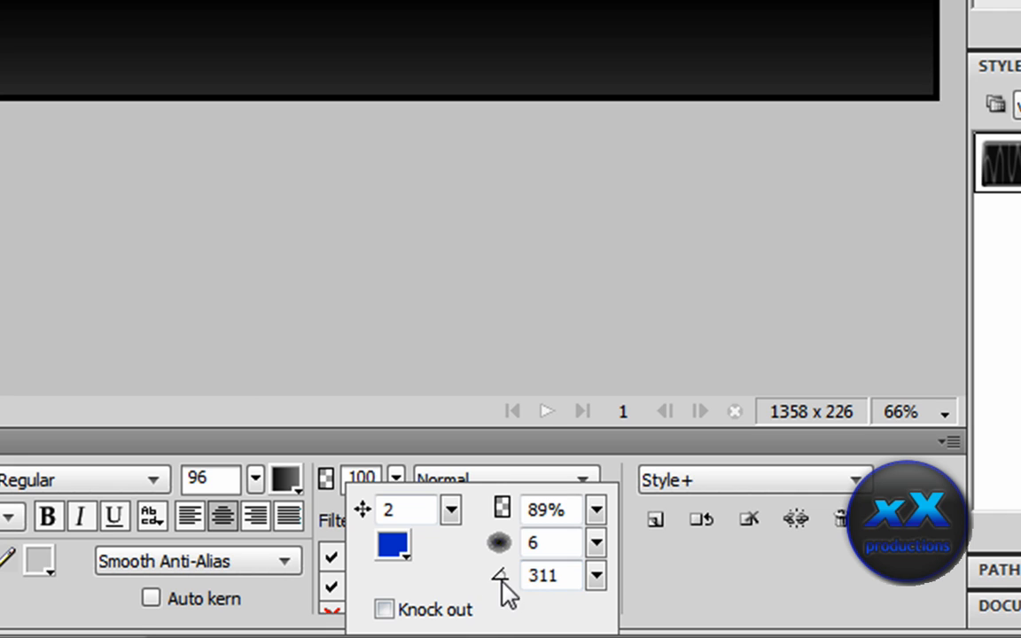
pyautogui.click(666, 601)
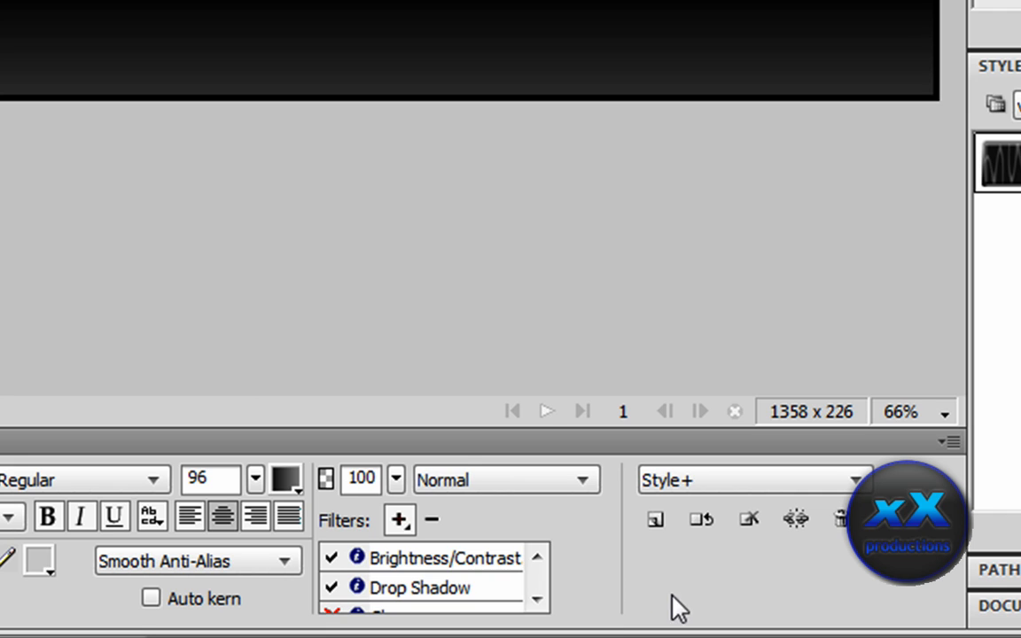
# Inspect the colour and other settings of the text's Glow filter, and toggle the filter on and off again.
pyautogui.click(537, 600)
pyautogui.doubleClick(392, 596)
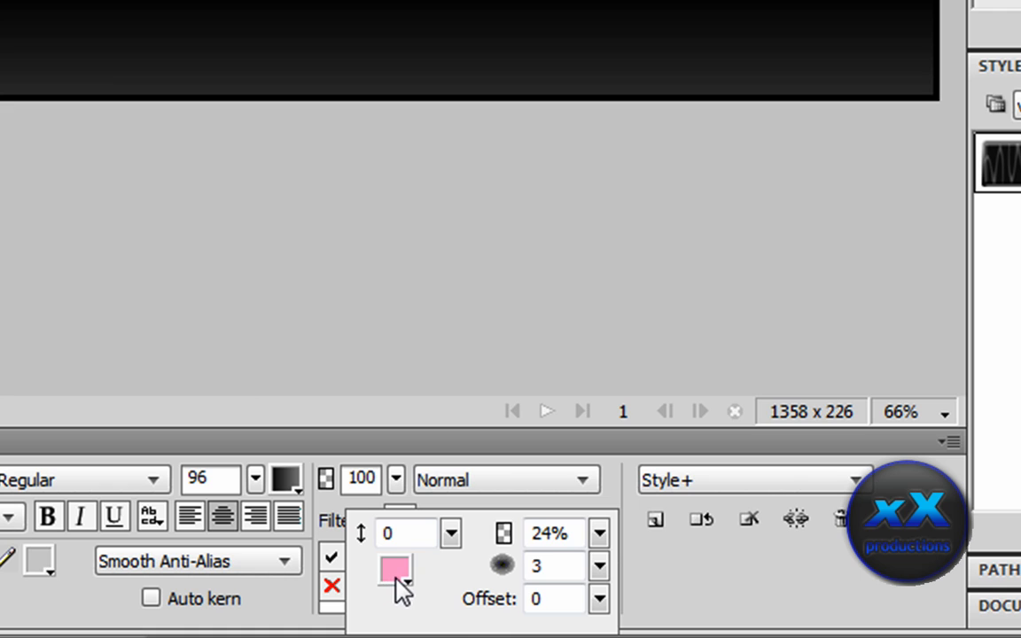
pyautogui.click(396, 571)
pyautogui.click(401, 571)
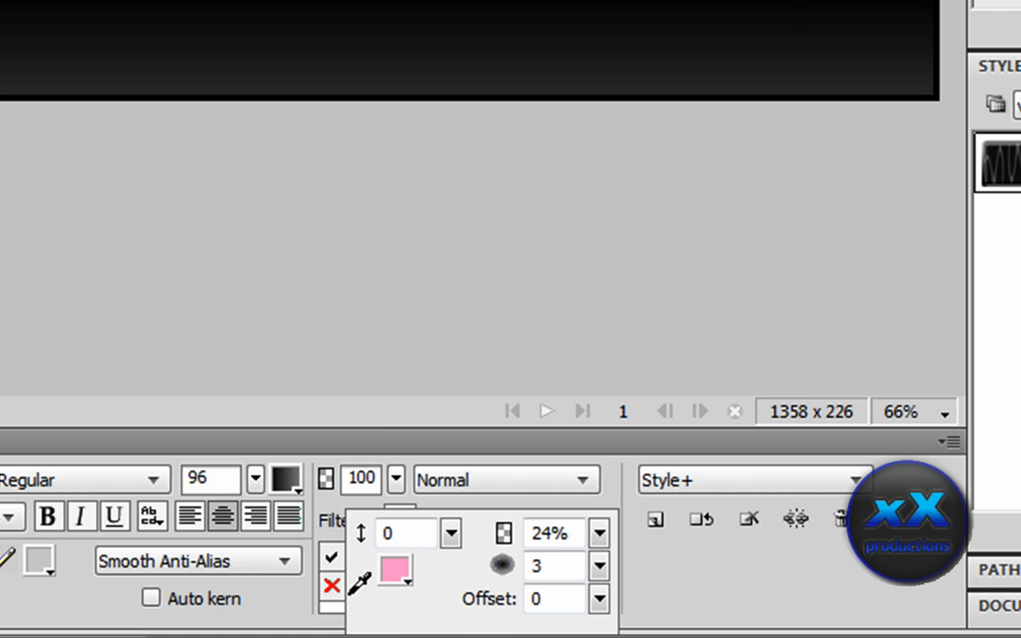
pyautogui.click(335, 603)
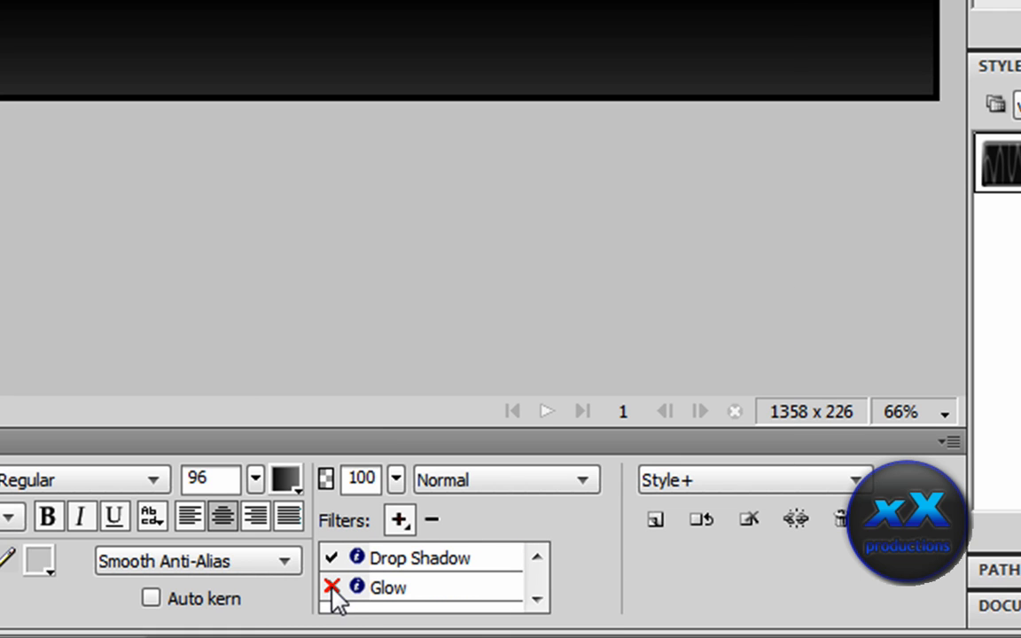
pyautogui.click(331, 588)
pyautogui.click(332, 589)
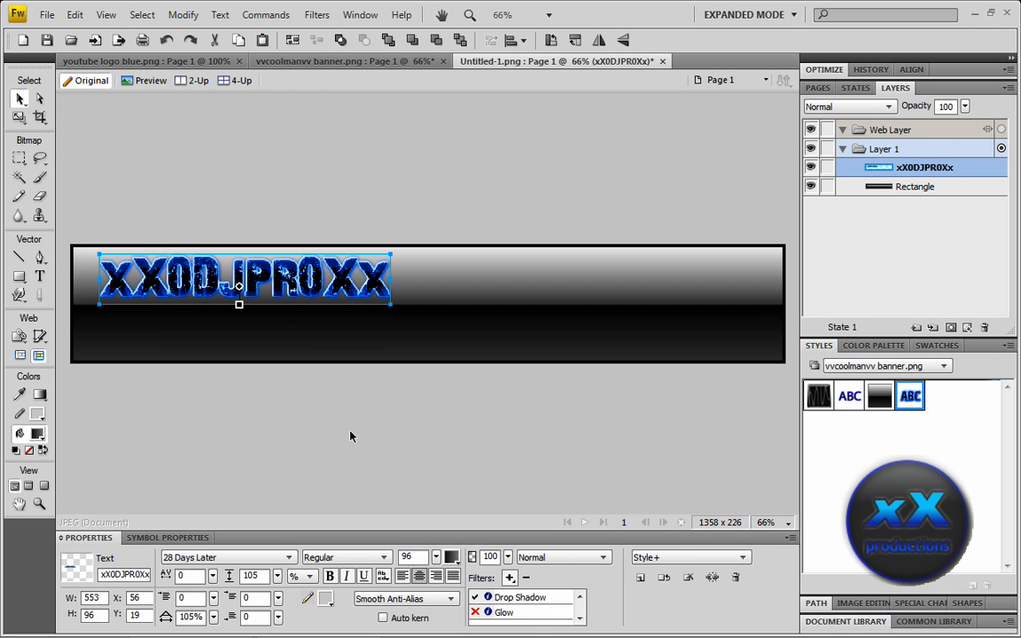
# Nudge the channel-name text slightly lower and review its stroke colour, 28 Days Later font and size.
pyautogui.moveTo(308, 284)
pyautogui.mouseDown()
pyautogui.moveTo(330, 298)
pyautogui.moveTo(306, 290)
pyautogui.mouseUp()
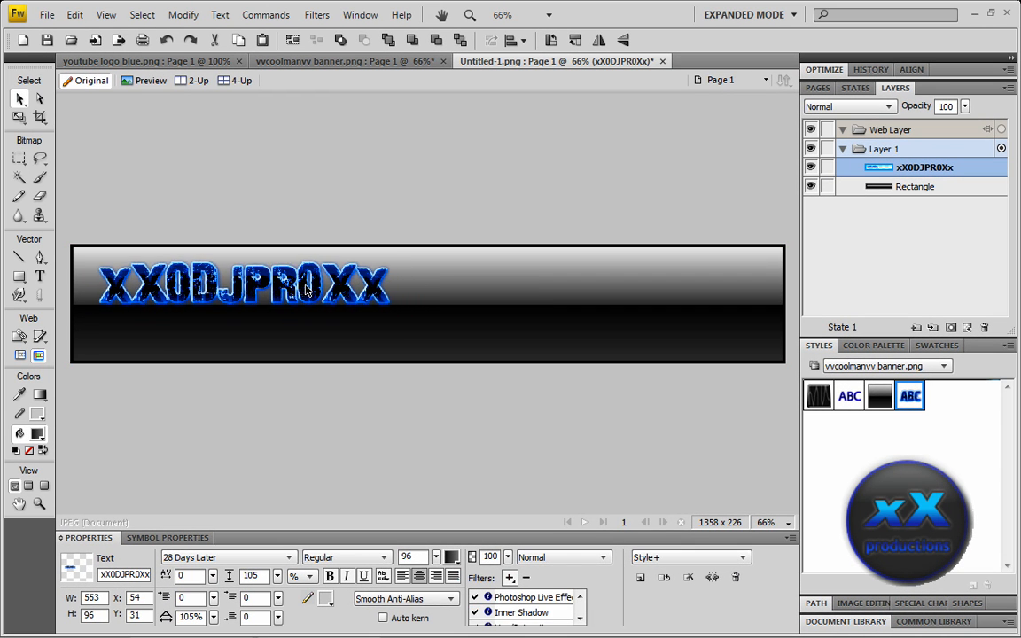
pyautogui.click(325, 601)
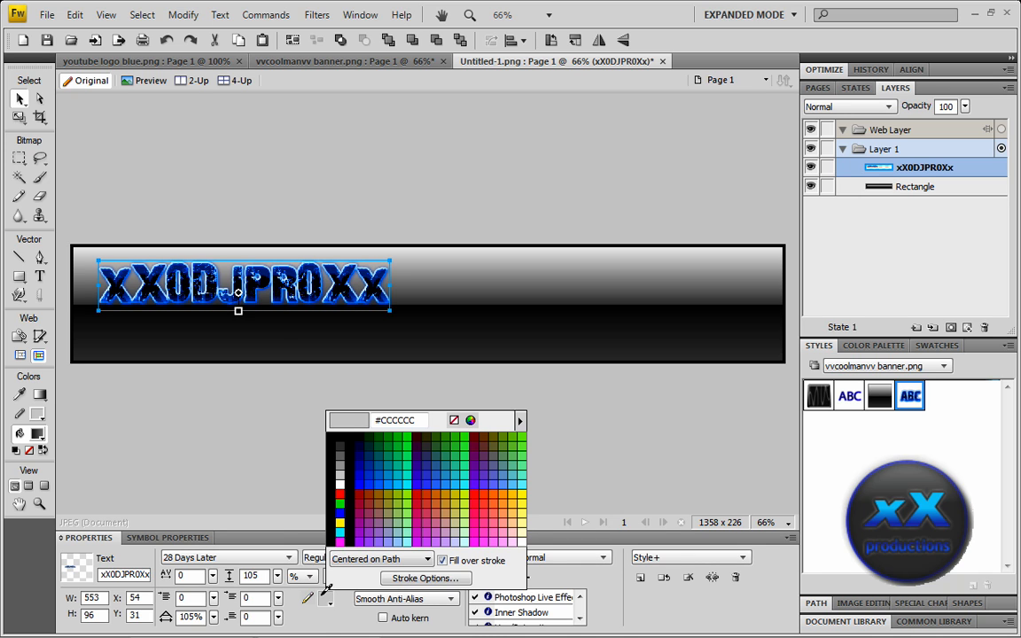
pyautogui.click(327, 601)
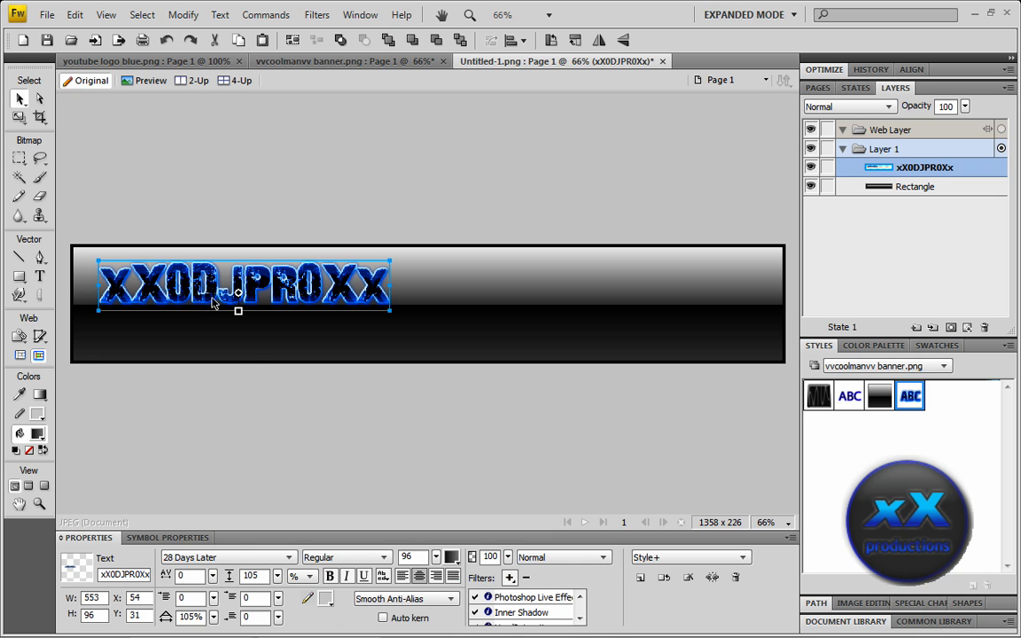
pyautogui.click(248, 558)
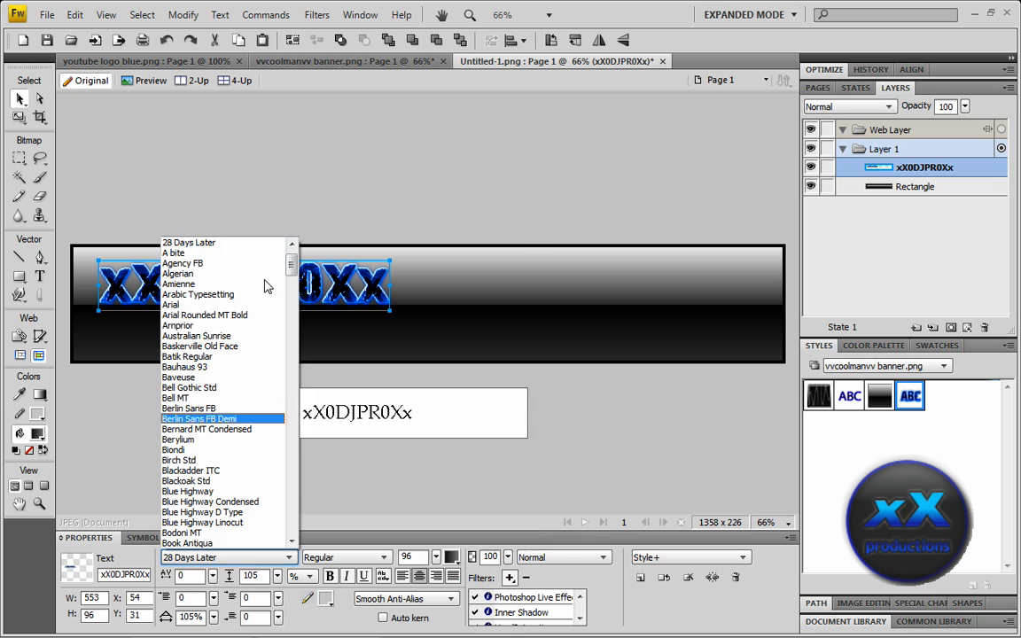
pyautogui.click(198, 244)
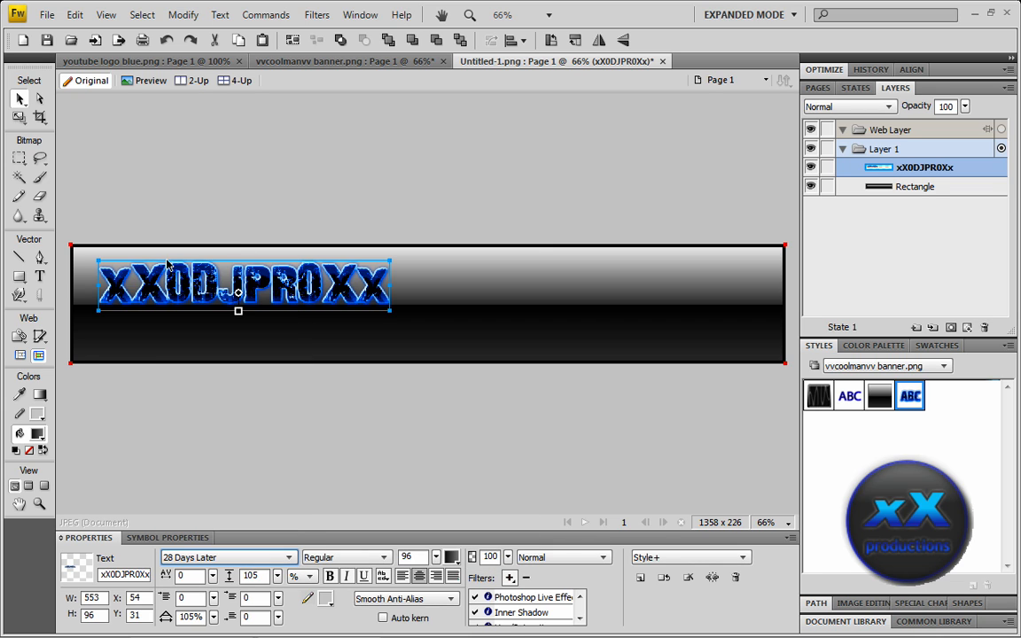
pyautogui.click(435, 556)
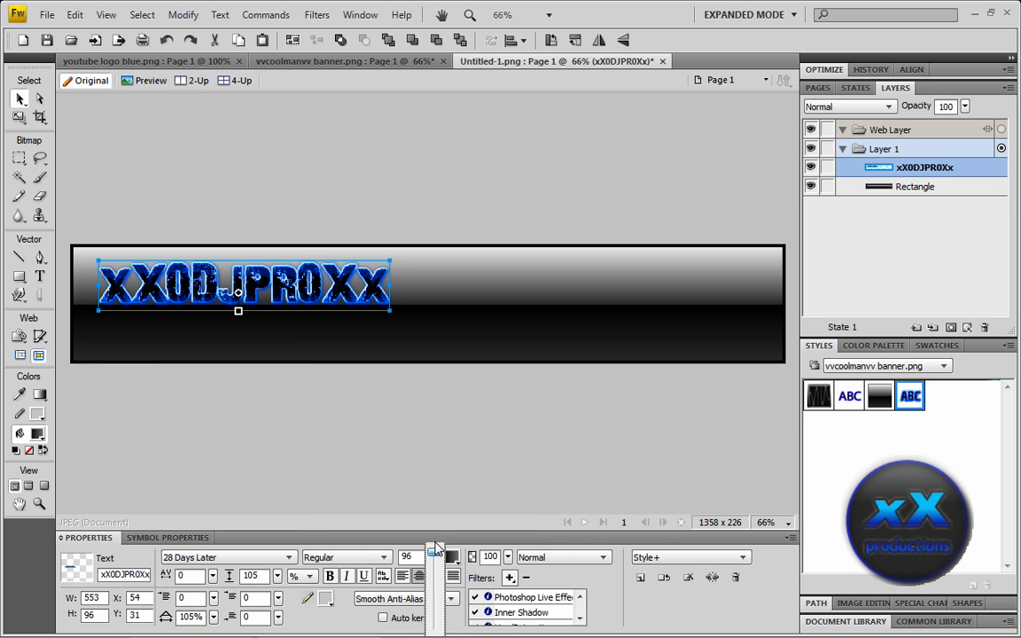
# Duplicate the channel-name text onto the dark lower half of the banner and change the copy to "Easy To Do... Easy To Follow".
pyautogui.moveTo(314, 316); pyautogui.dragTo(349, 344)
pyautogui.click(41, 277)
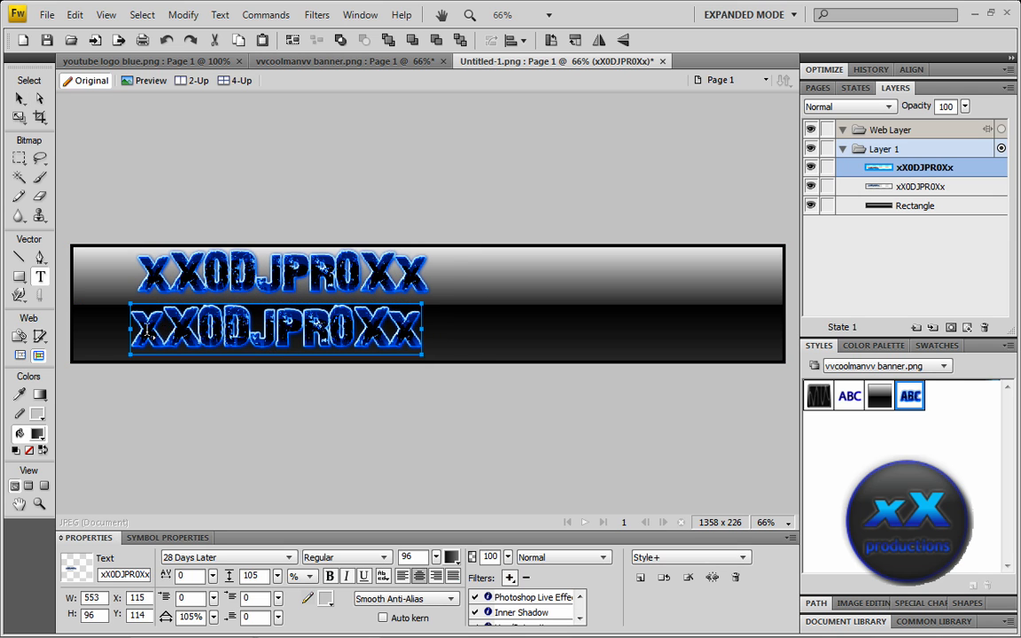
pyautogui.moveTo(145, 334); pyautogui.dragTo(483, 352)
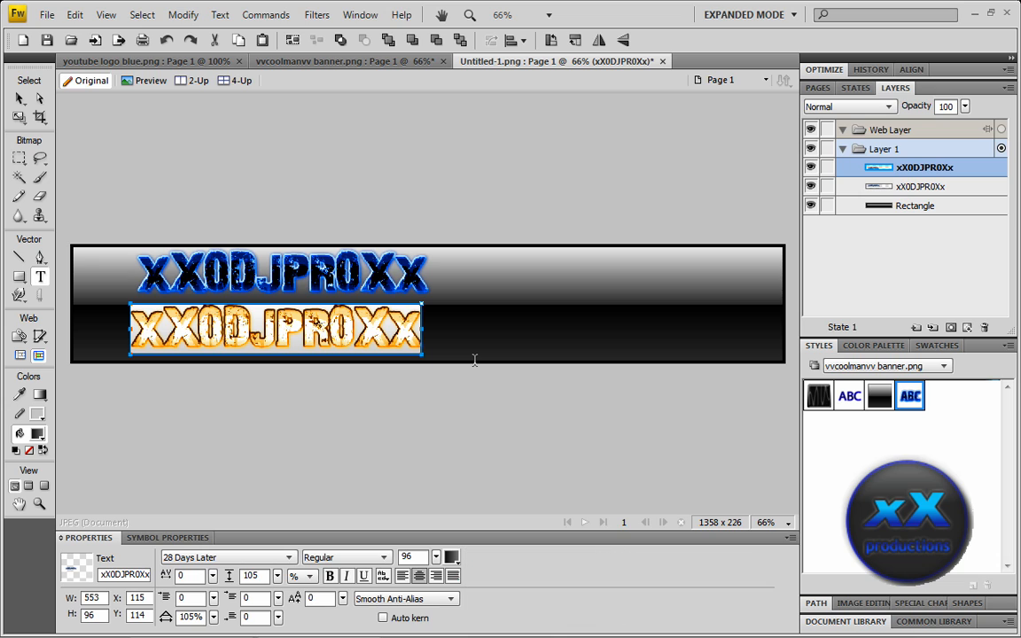
pyautogui.write('HE')
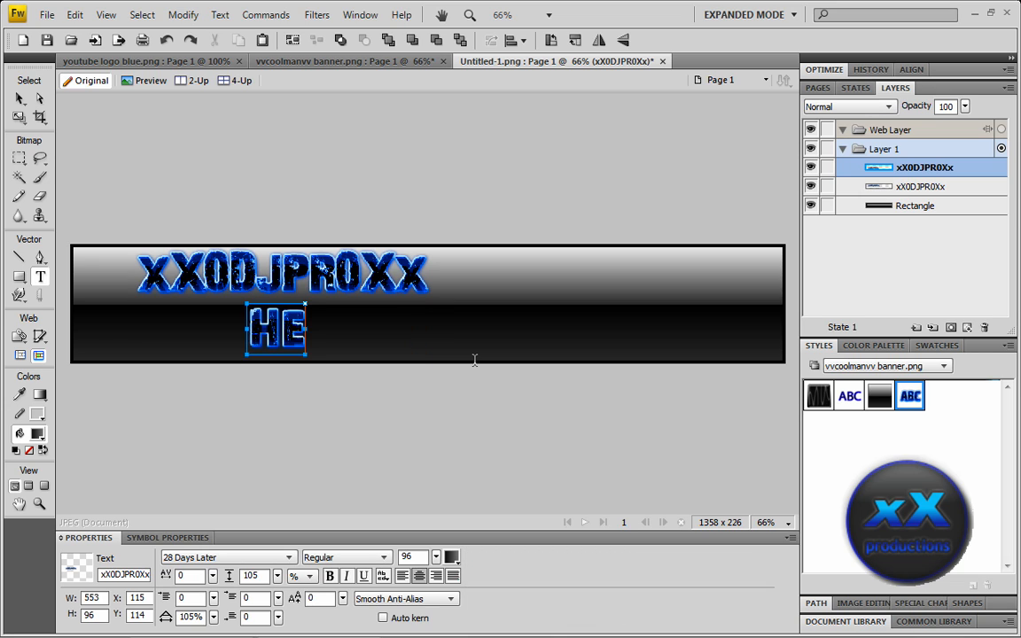
pyautogui.press('BackSpace')
pyautogui.press('BackSpace')
pyautogui.write('EASY')
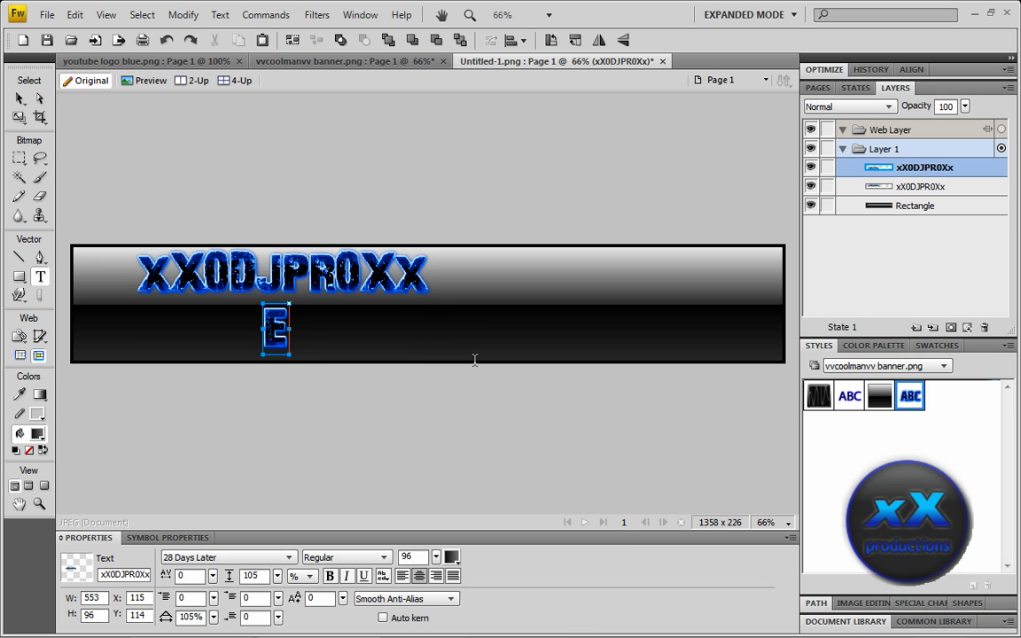
pyautogui.write(' T')
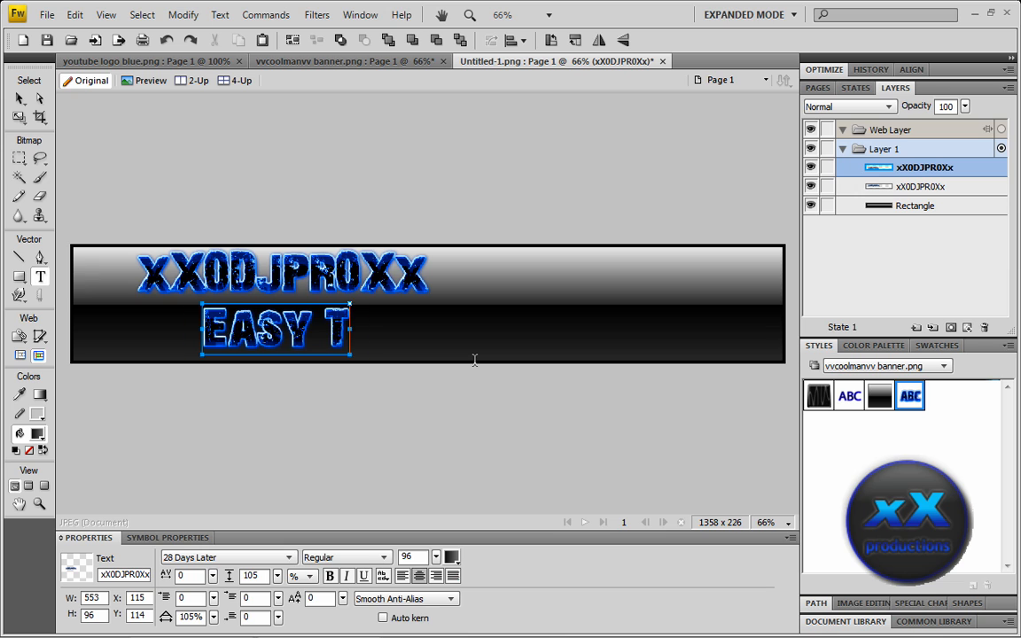
pyautogui.write('O DO')
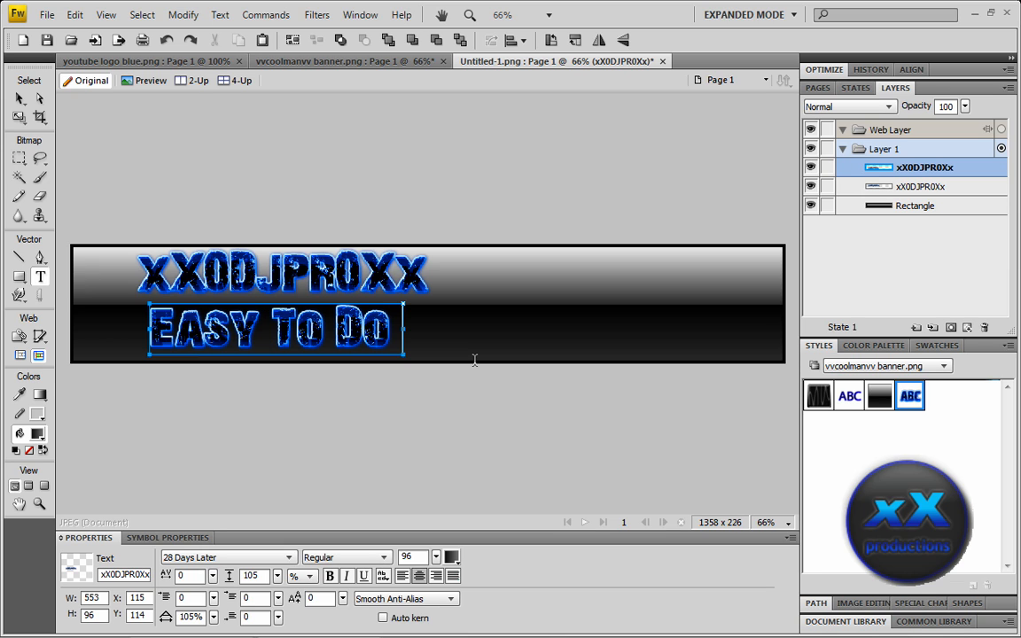
pyautogui.write('...')
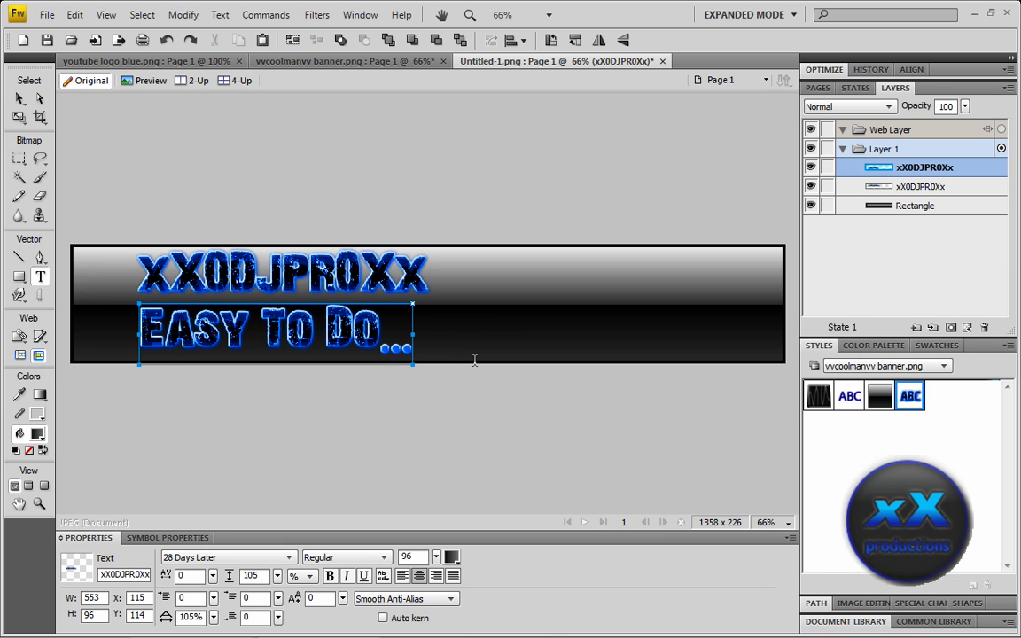
pyautogui.write(' Easy To')
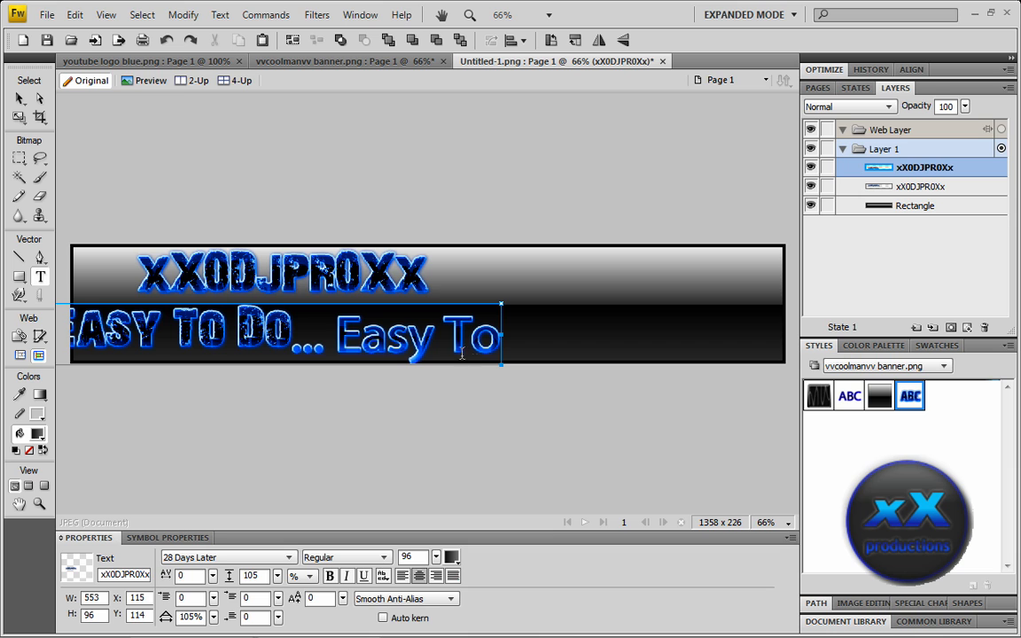
pyautogui.write(' Follow')
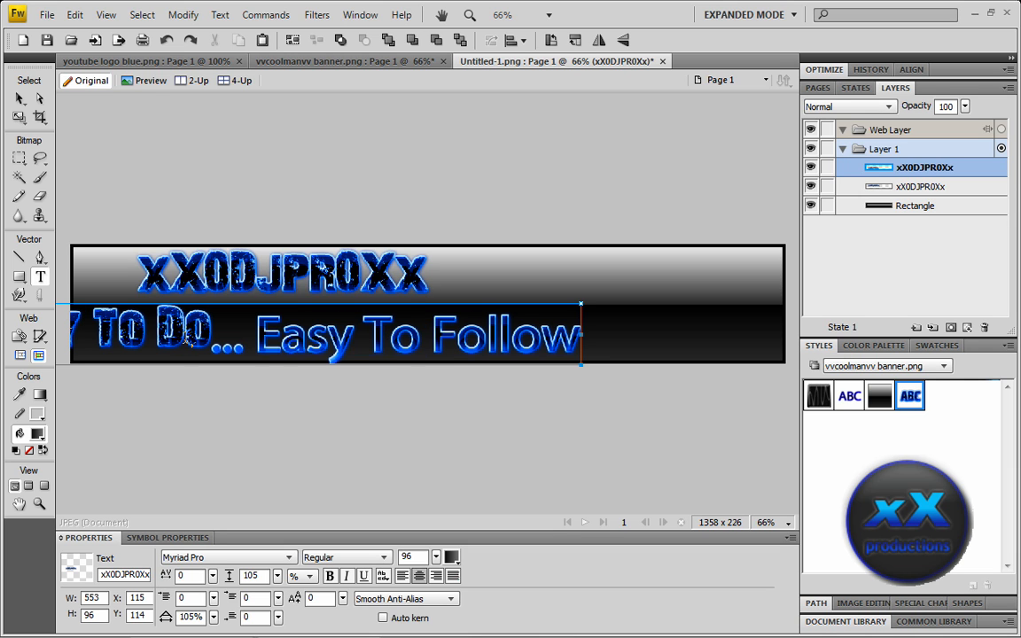
# Move the tagline fully inside the banner's lower half and apply the fourth style from vvcoolmanvv banner.png to it.
pyautogui.click(20, 98)
pyautogui.moveTo(324, 328); pyautogui.dragTo(457, 323)
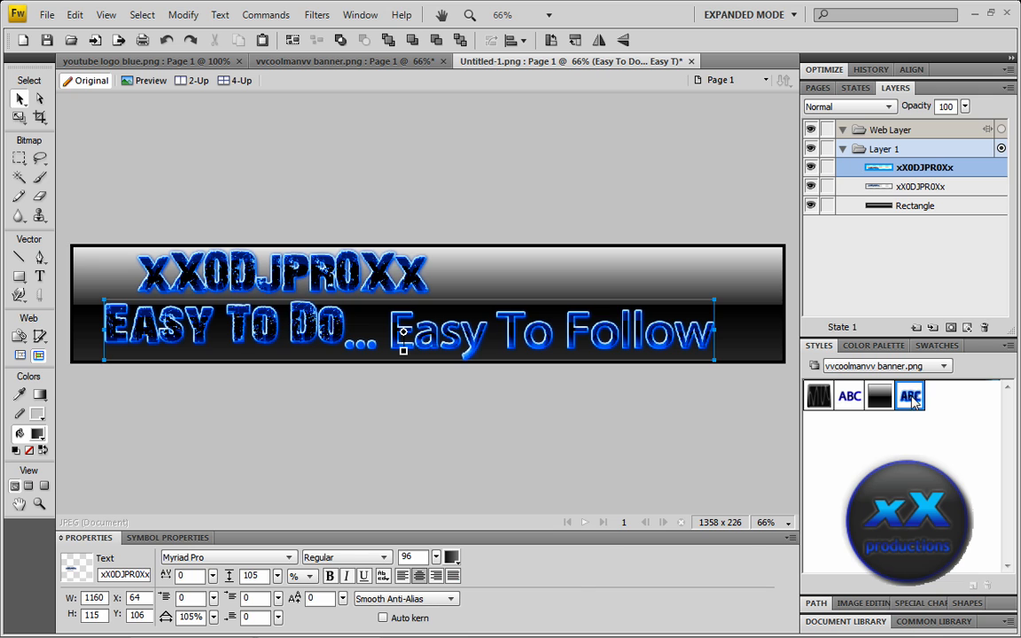
pyautogui.click(910, 396)
pyautogui.click(310, 279)
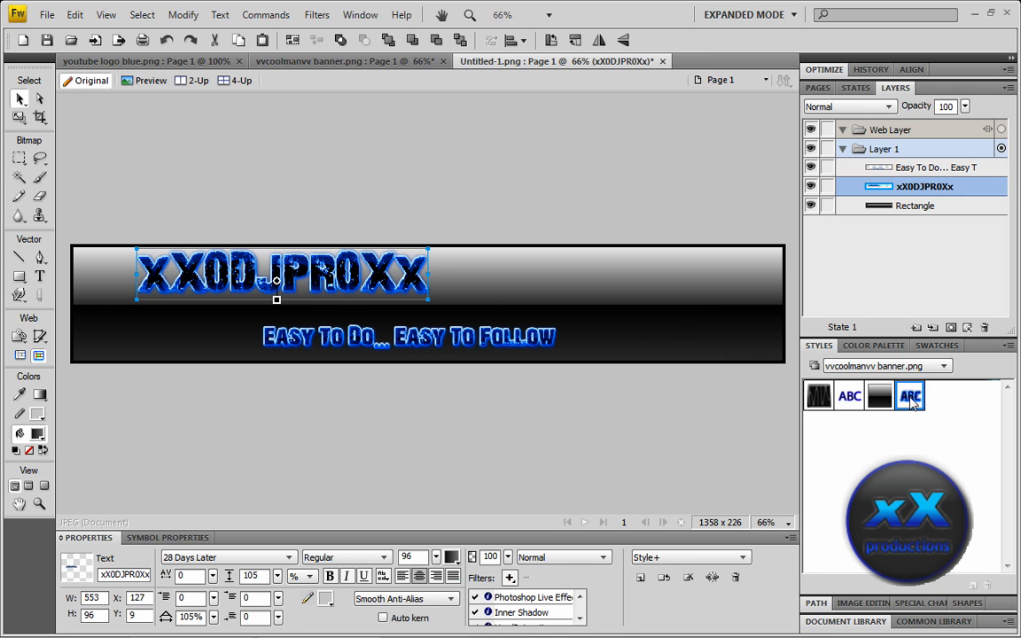
pyautogui.click(640, 578)
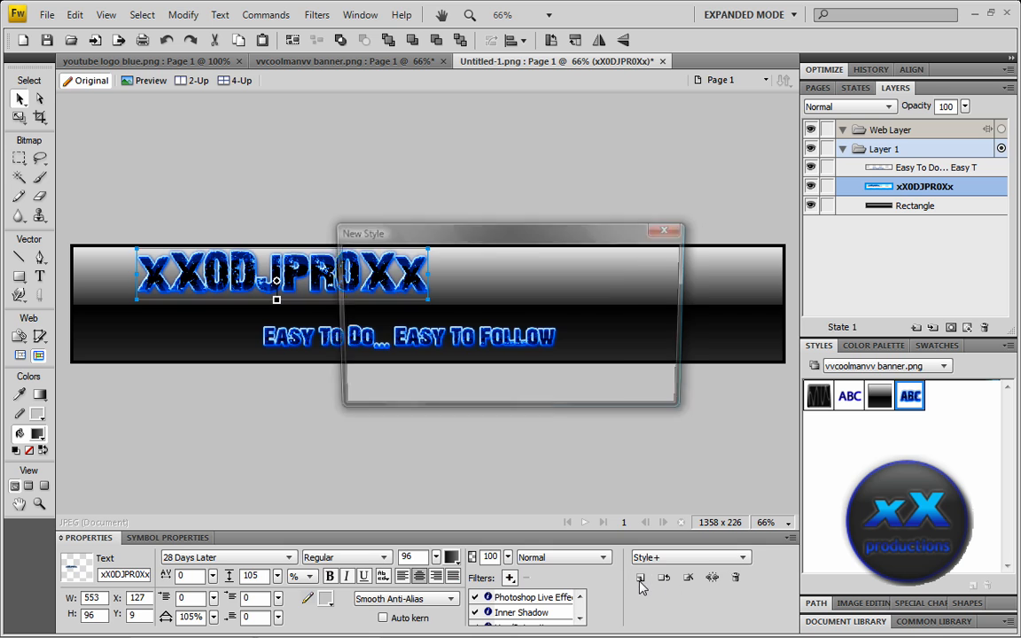
pyautogui.click(647, 395)
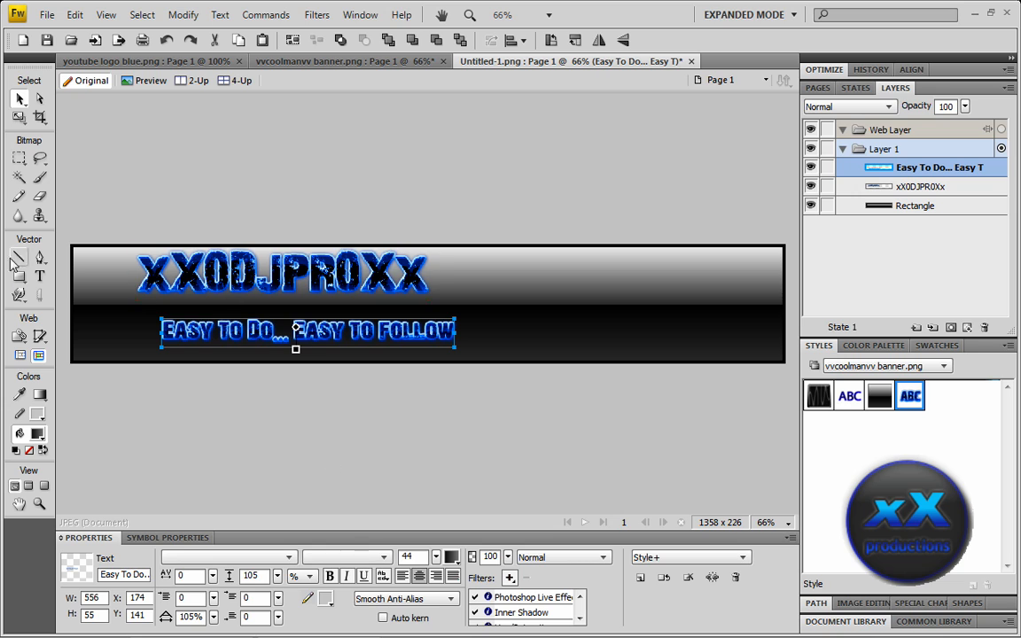
pyautogui.click(40, 275)
pyautogui.moveTo(164, 332); pyautogui.dragTo(500, 359)
pyautogui.write('www.')
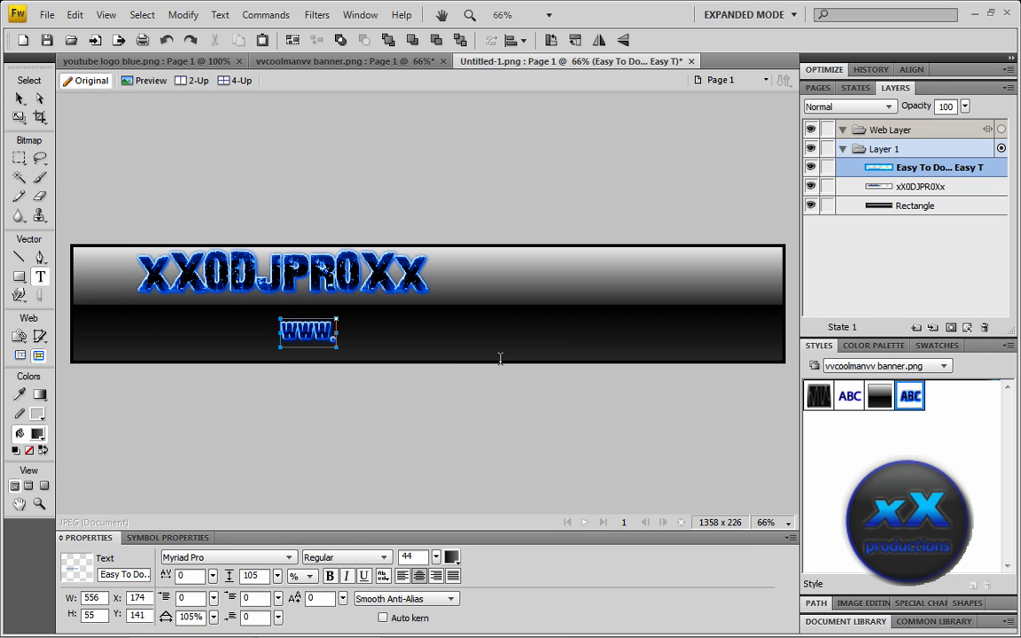
pyautogui.write('xX0')
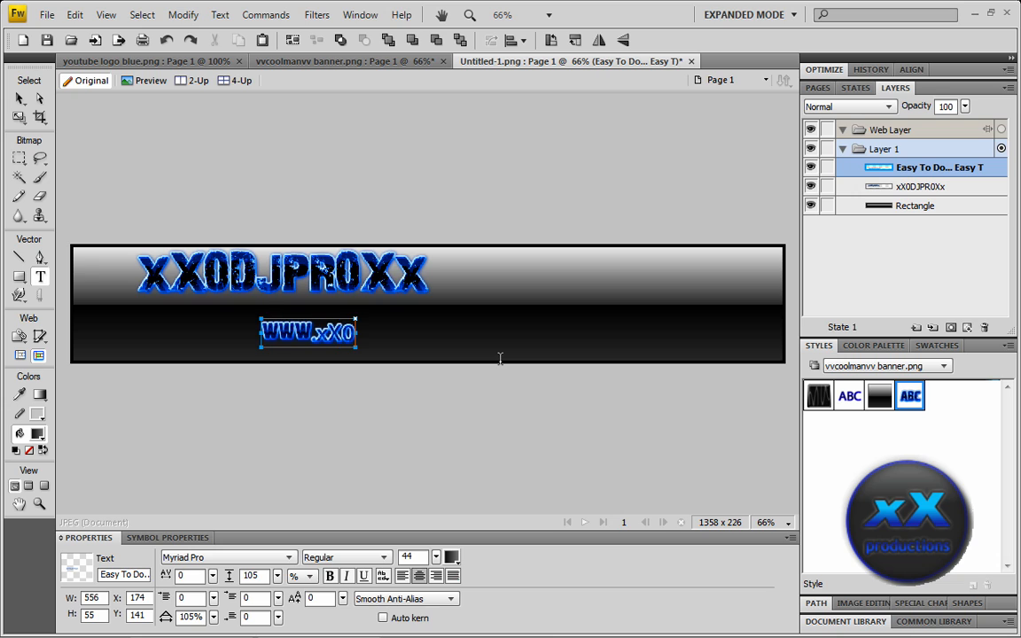
pyautogui.write('DJP')
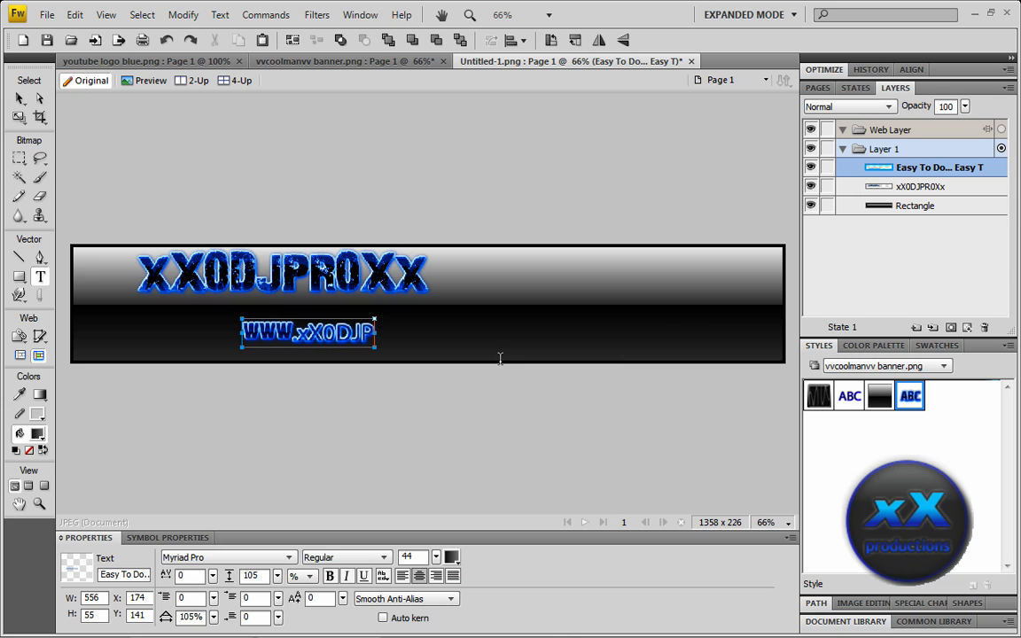
pyautogui.write('ROX')
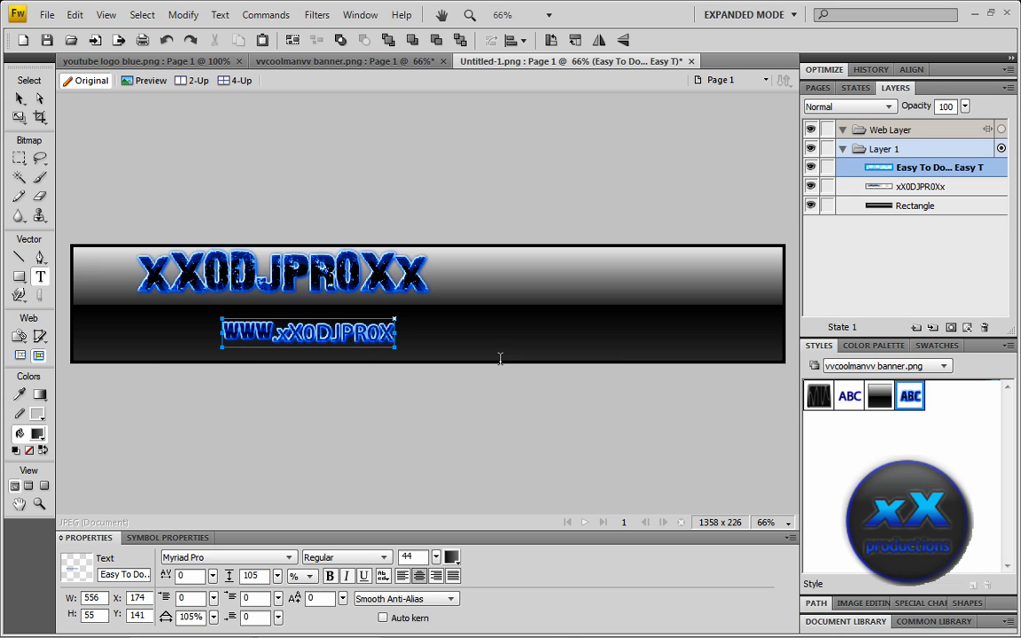
pyautogui.write('x.')
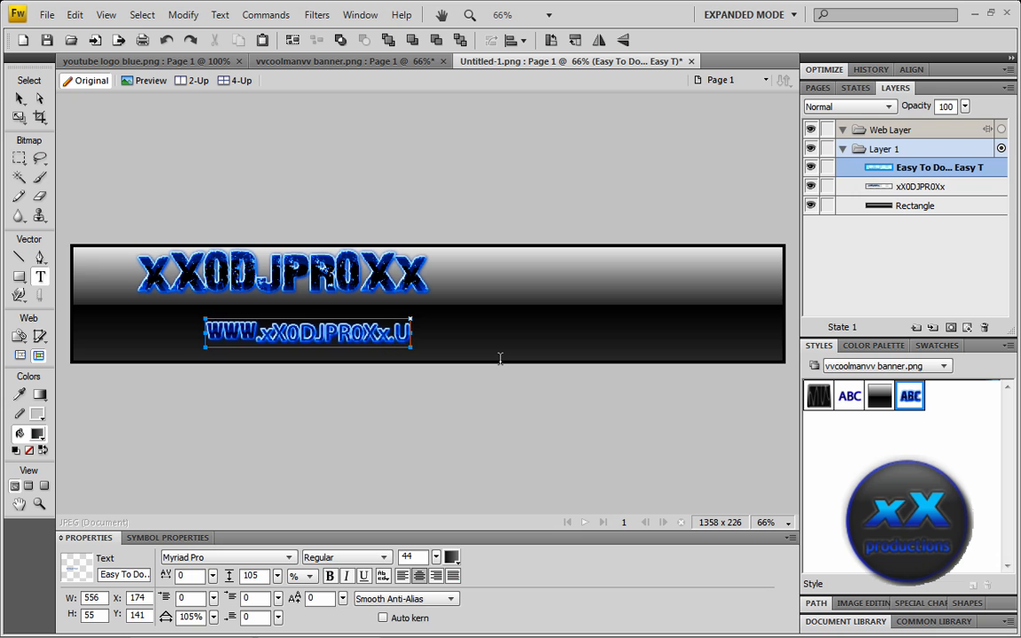
pyautogui.write('ucoz')
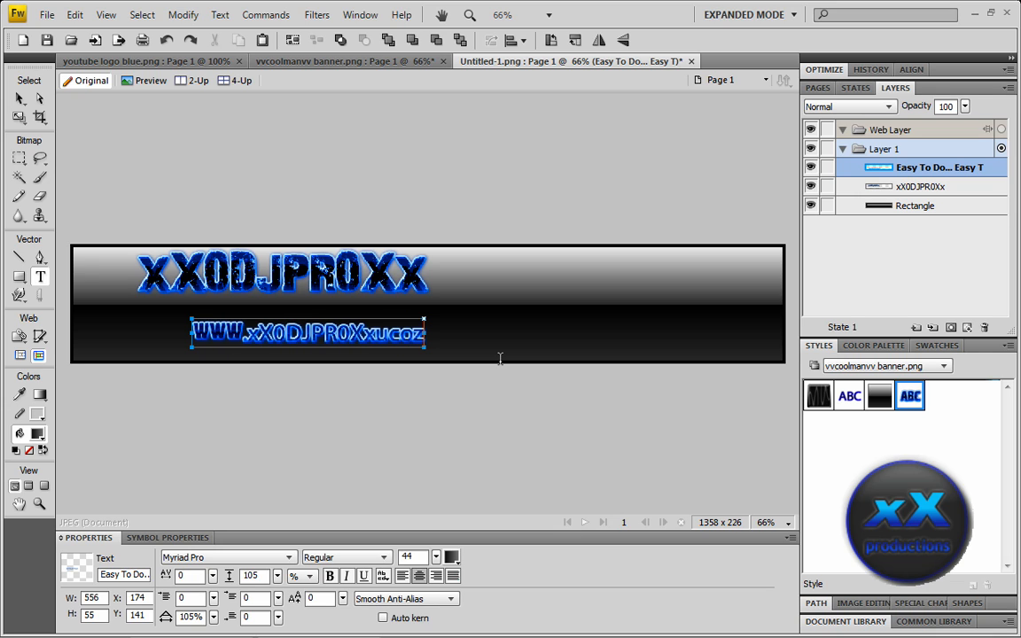
pyautogui.write('.com')
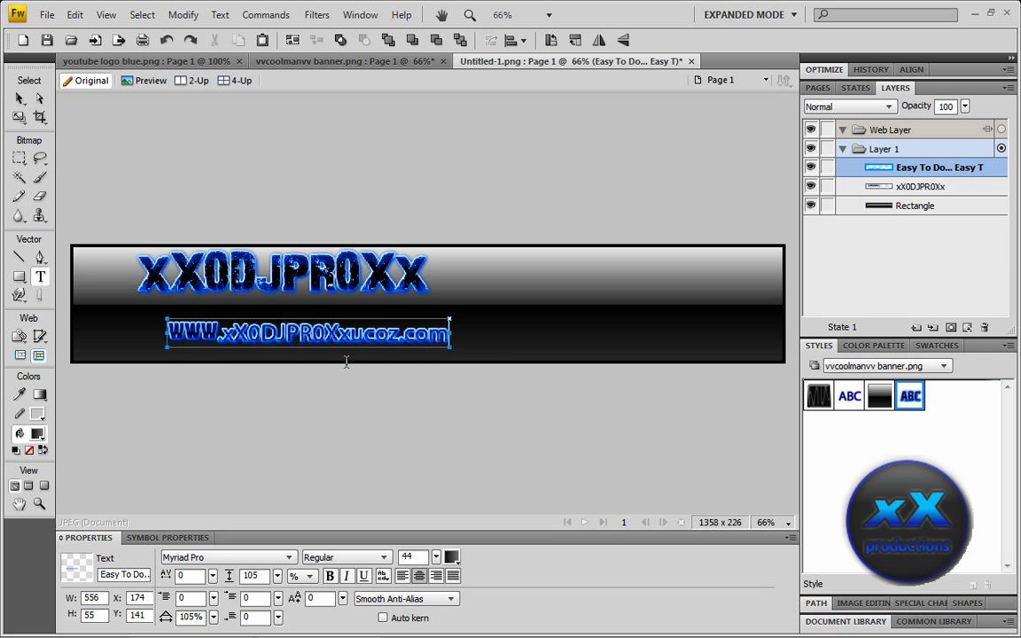
pyautogui.click(351, 334)
pyautogui.write('.')
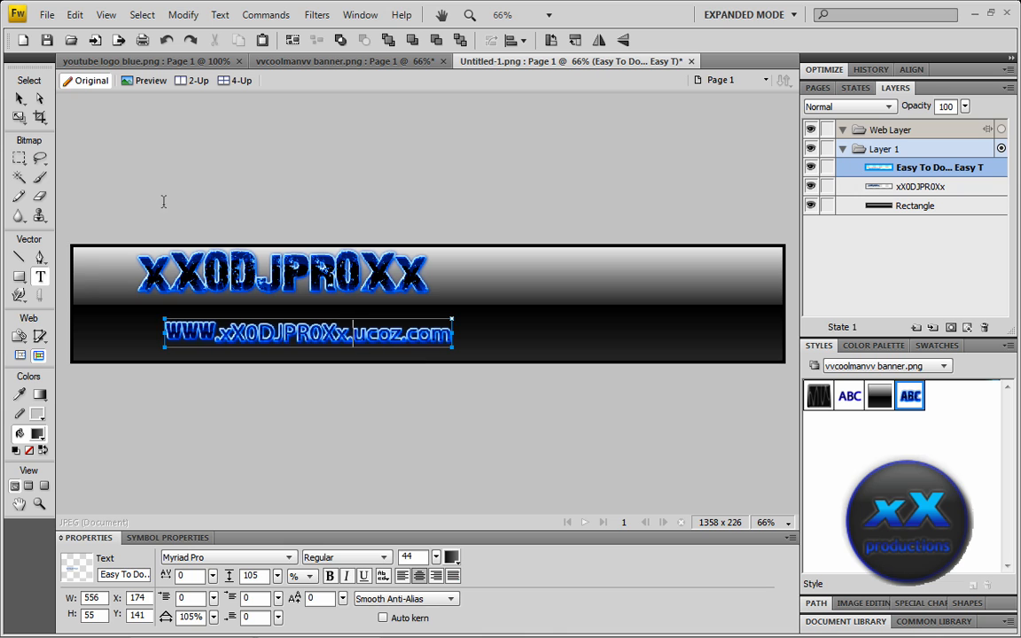
pyautogui.click(21, 99)
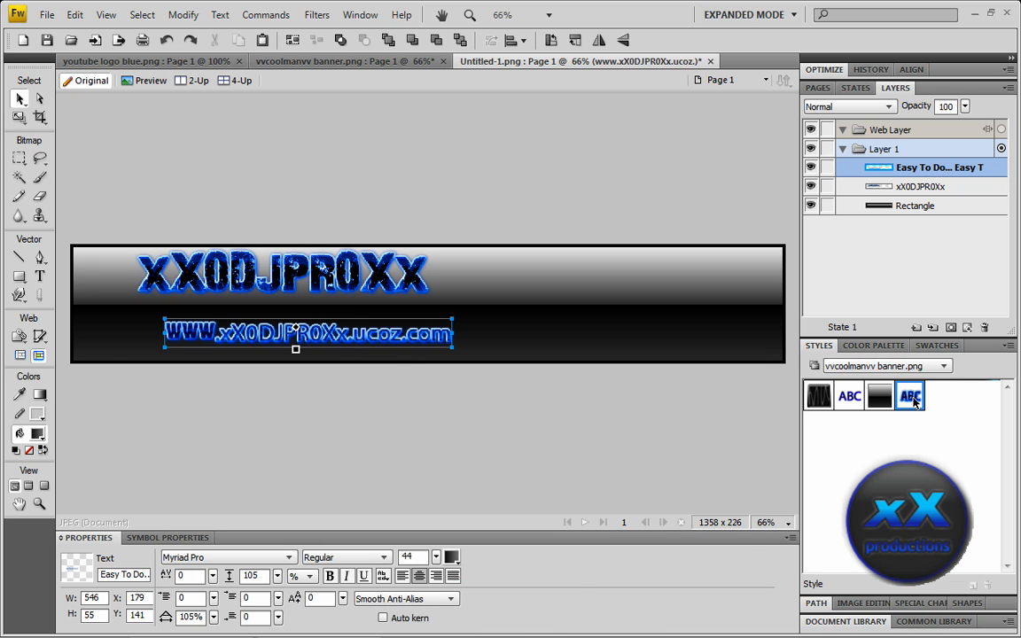
pyautogui.click(914, 398)
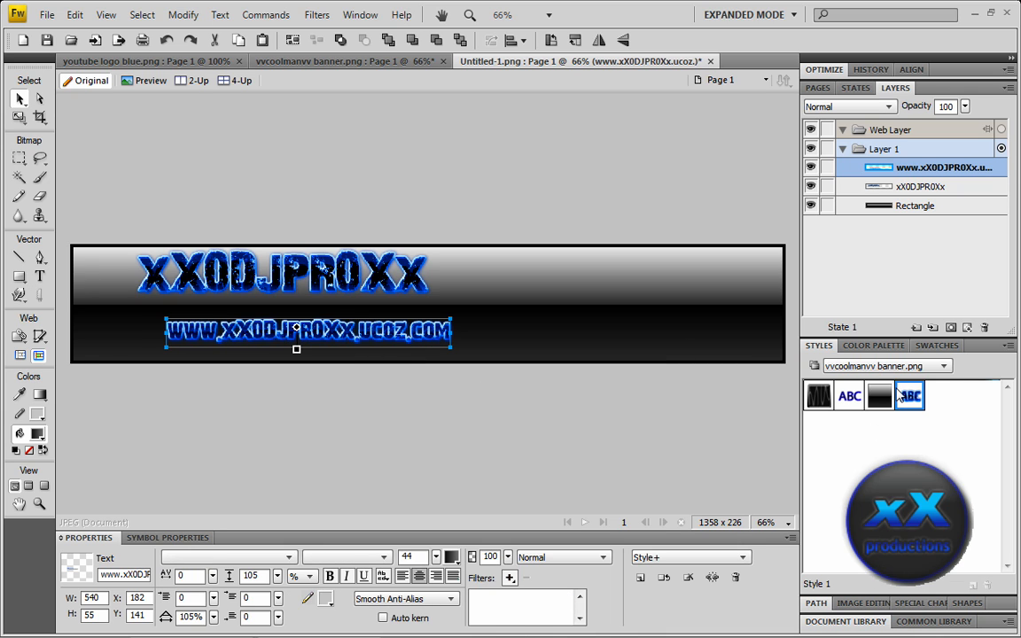
# Set the web-address text to size 35 and position it below the channel name at about X 136, Y 146.
pyautogui.moveTo(363, 340); pyautogui.dragTo(320, 330)
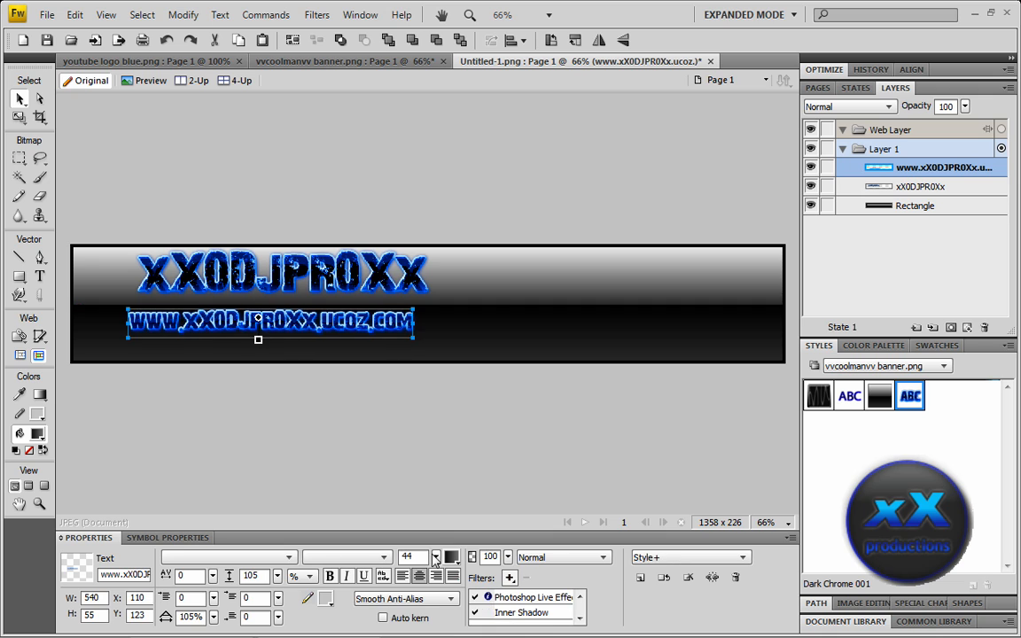
pyautogui.moveTo(436, 558); pyautogui.dragTo(435, 569)
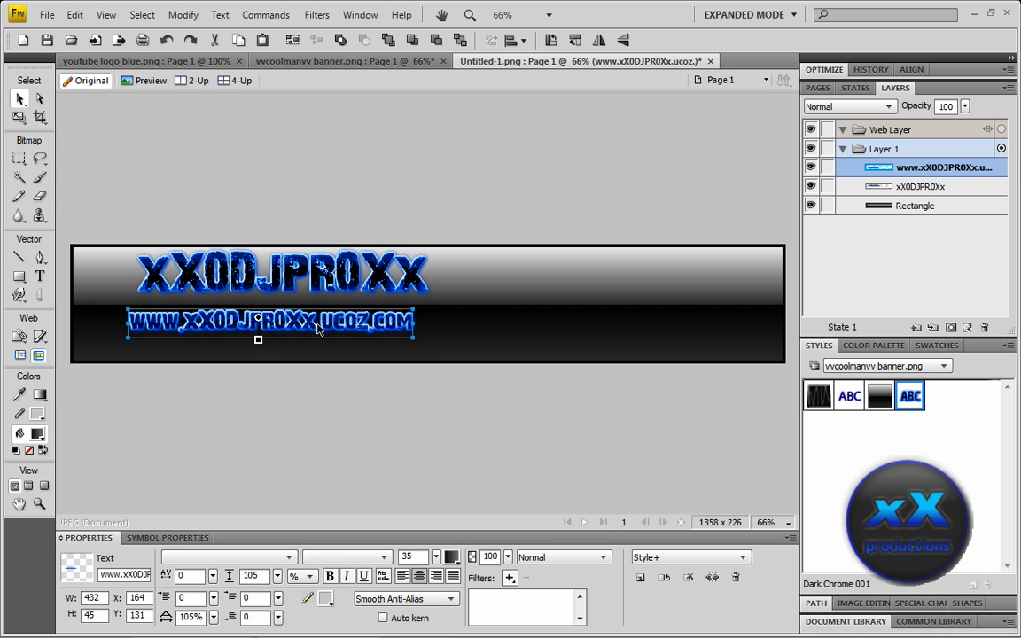
pyautogui.moveTo(322, 325); pyautogui.dragTo(305, 335)
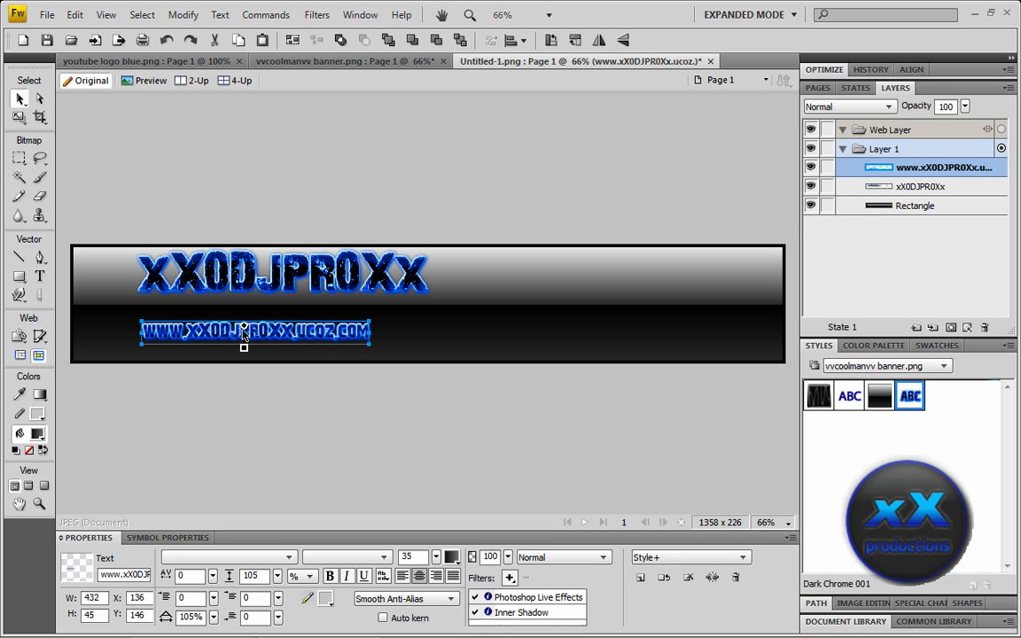
# Duplicate the web-address text toward the banner's centre and change the copy to "Here To Help ...".
pyautogui.moveTo(244, 333); pyautogui.dragTo(496, 306)
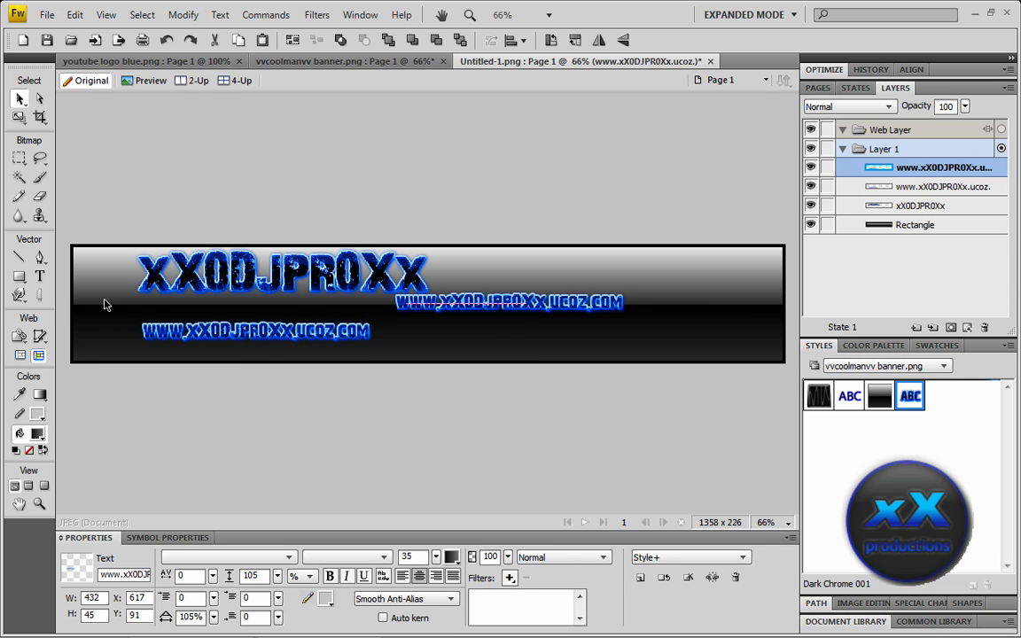
pyautogui.click(40, 275)
pyautogui.moveTo(396, 303); pyautogui.dragTo(720, 316)
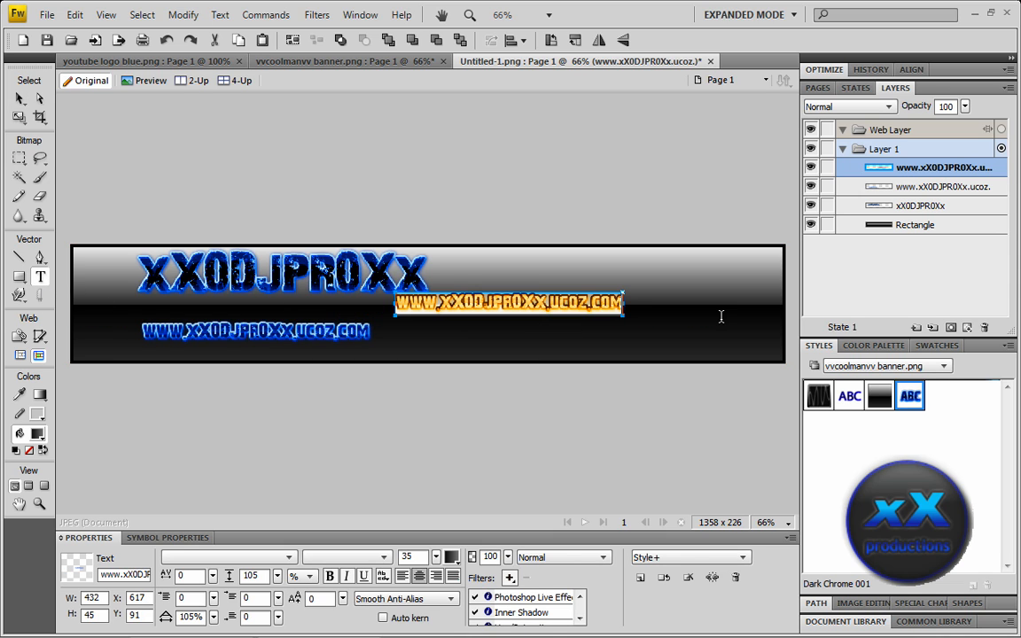
pyautogui.write('HERE')
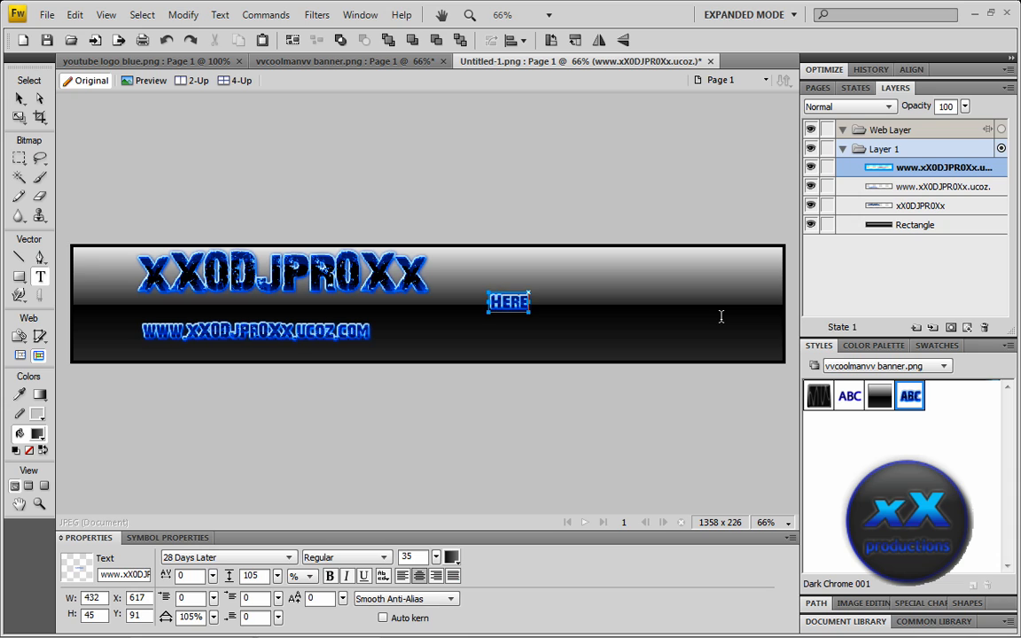
pyautogui.write(' TO')
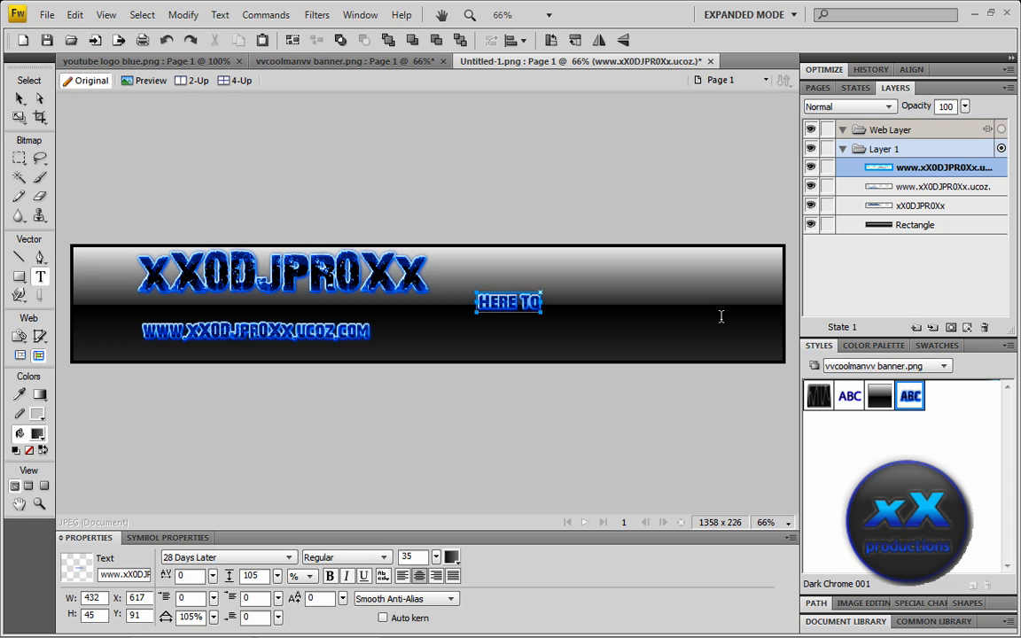
pyautogui.write(' HELP')
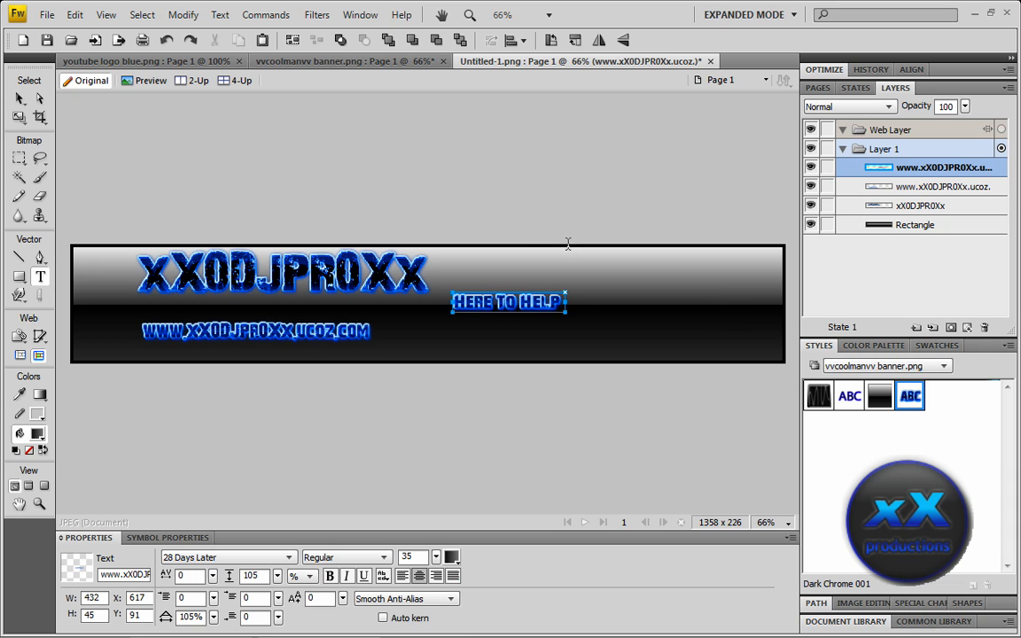
pyautogui.write(' ...')
pyautogui.click(19, 98)
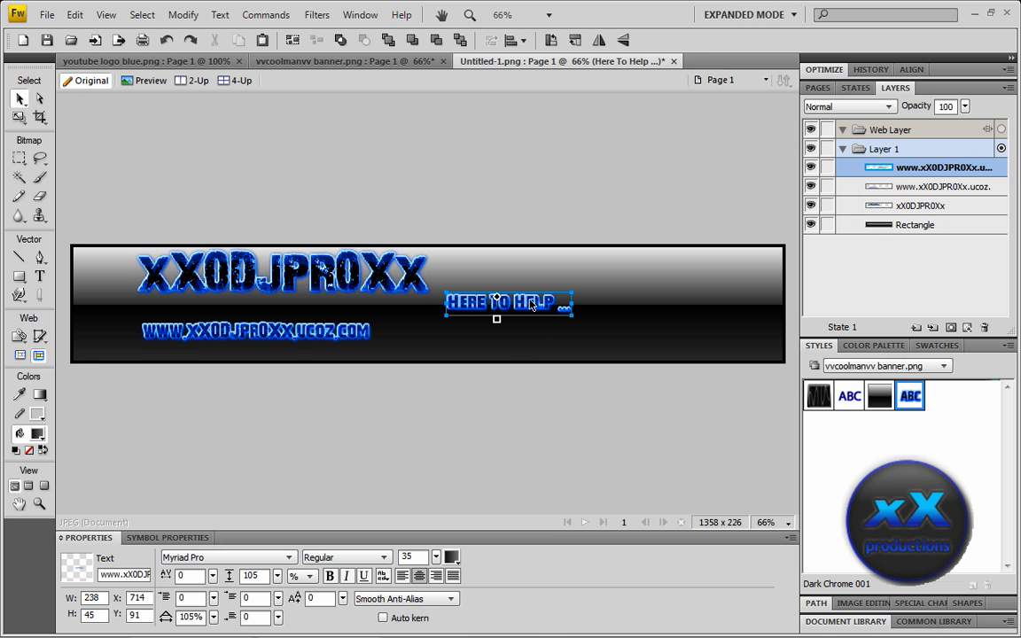
# Set the "Here To Help ..." text to size 50, nudge it slightly lower, and shift the web address slightly up.
pyautogui.moveTo(436, 557); pyautogui.dragTo(435, 551)
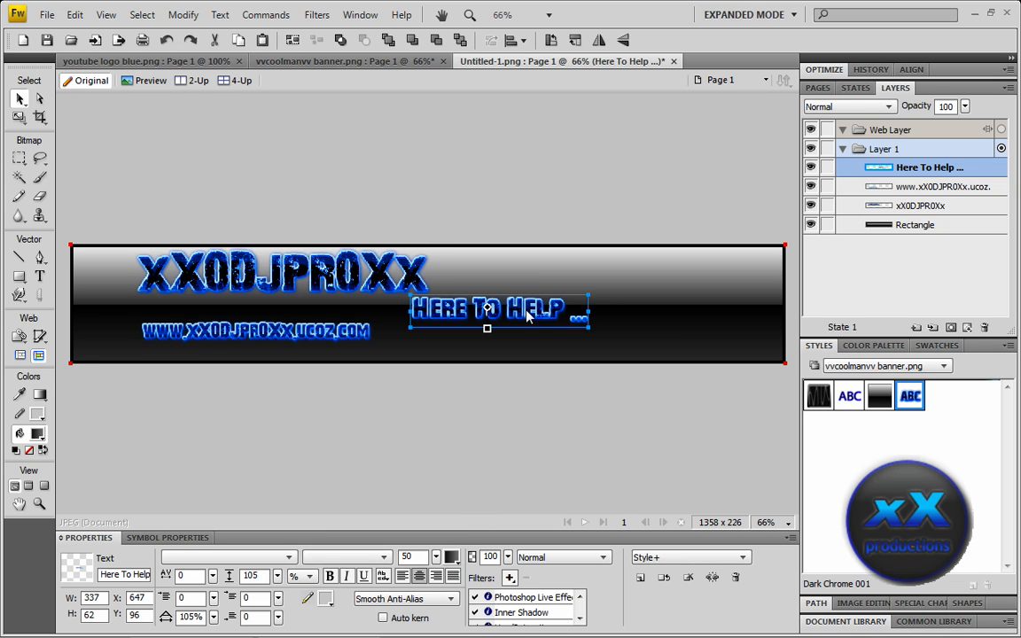
pyautogui.moveTo(528, 315); pyautogui.dragTo(523, 321)
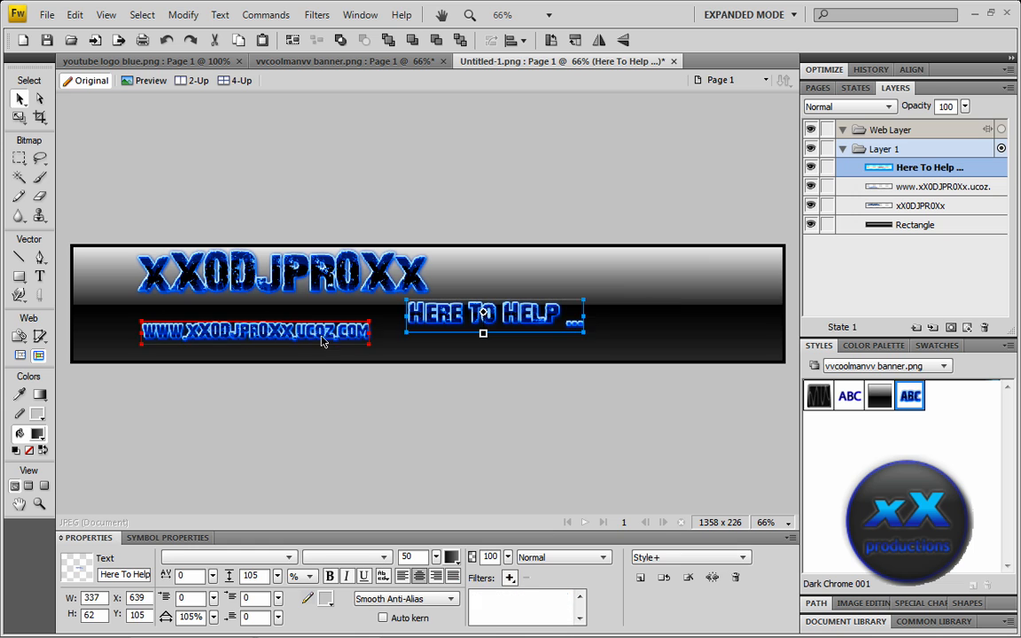
pyautogui.moveTo(321, 336); pyautogui.dragTo(325, 333)
pyautogui.click(445, 473)
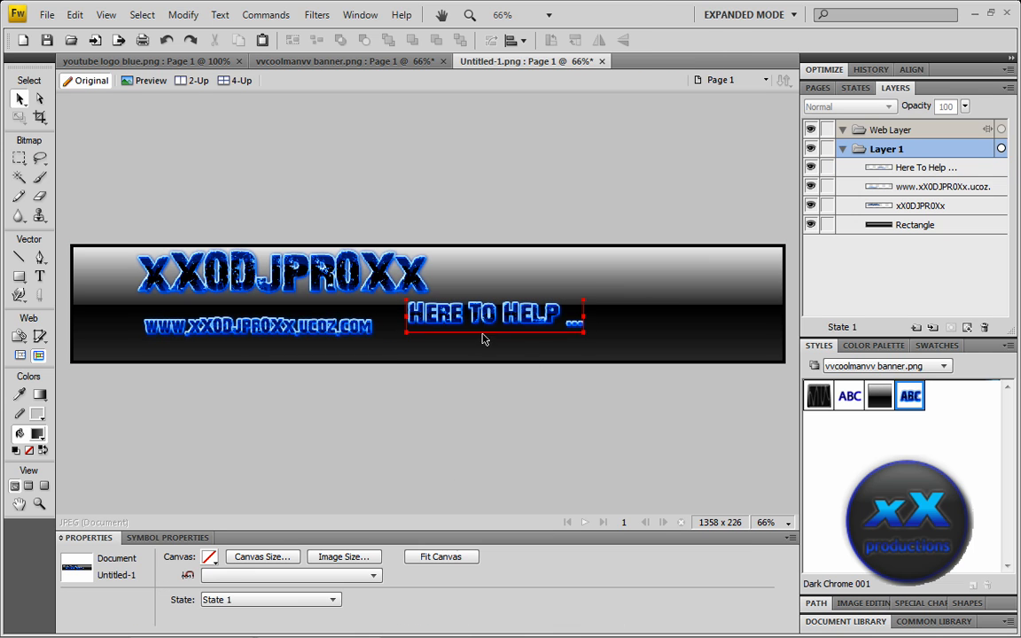
# Draw a circle about 174 x 174 px with the Ellipse tool near the banner's right end.
pyautogui.click(19, 276)
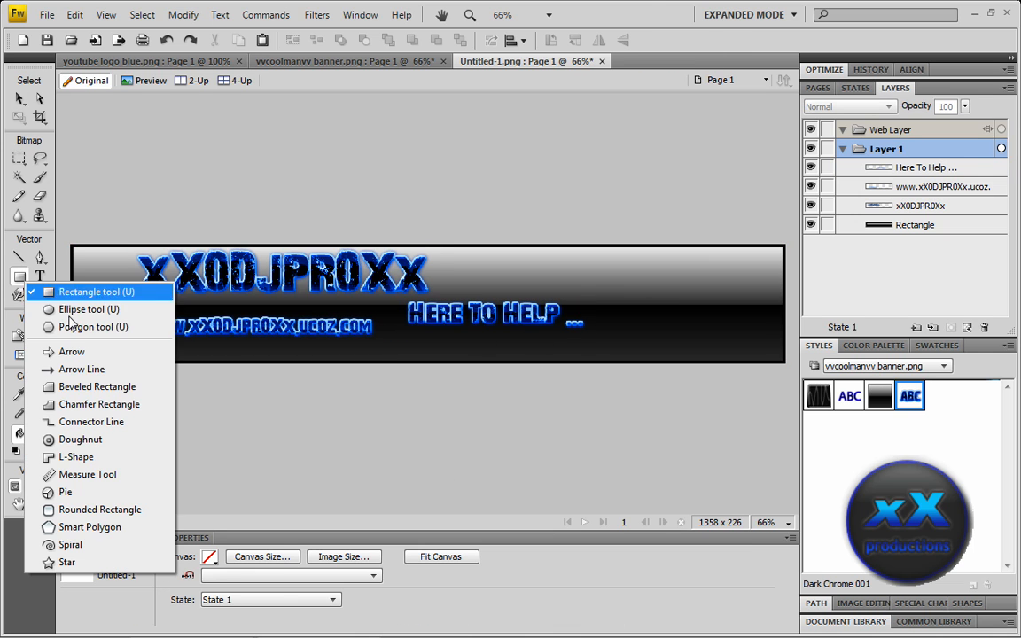
pyautogui.click(76, 309)
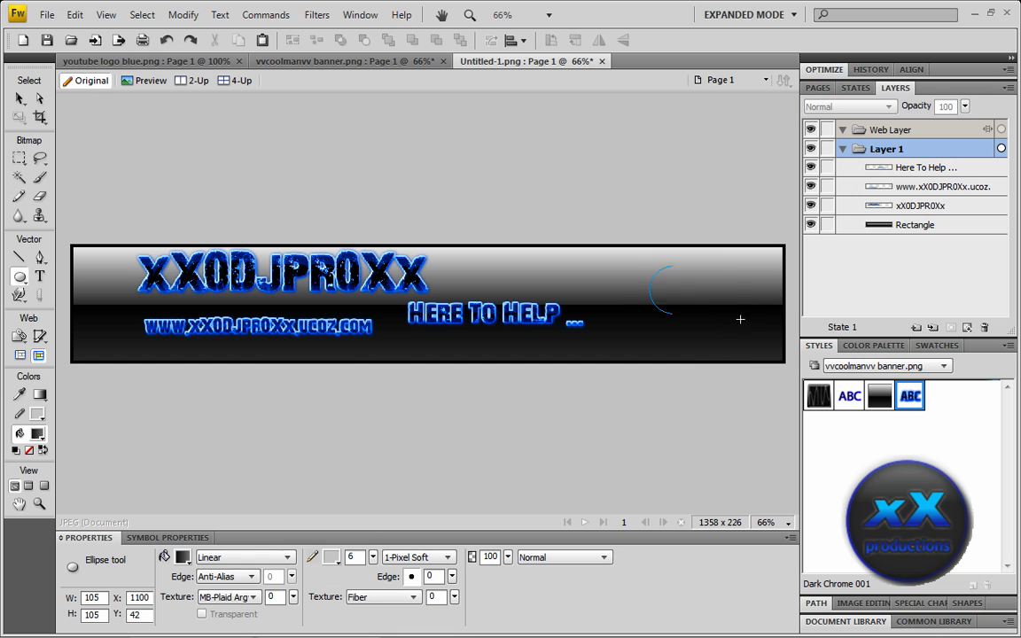
pyautogui.moveTo(740, 319)
pyautogui.mouseDown()
pyautogui.moveTo(729, 311)
pyautogui.moveTo(749, 313)
pyautogui.mouseUp()
pyautogui.press('v')
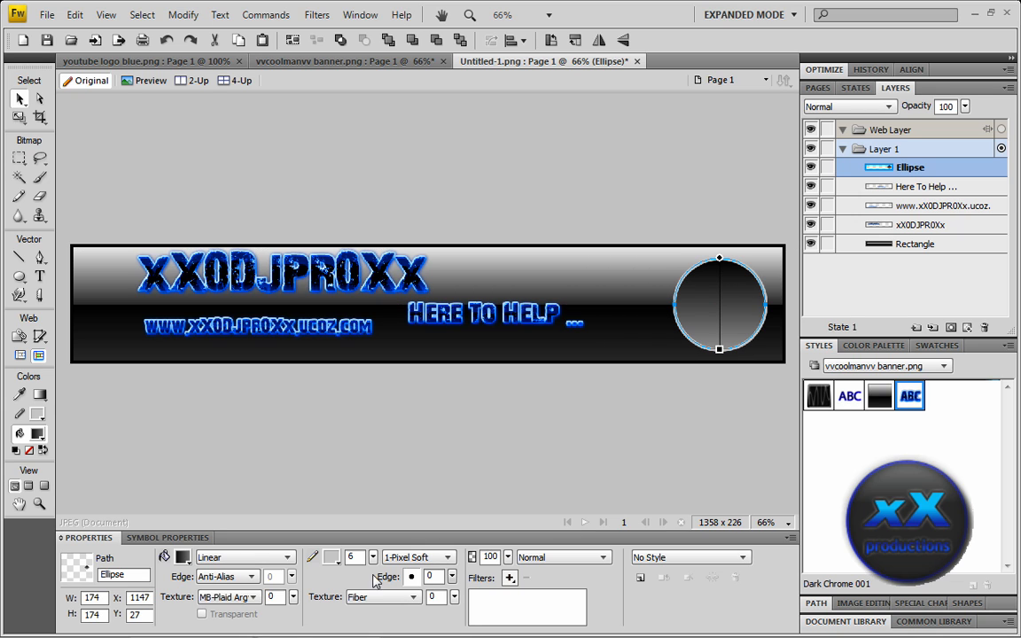
# Give the circle a solid black fill and remove its stroke.
pyautogui.click(183, 557)
pyautogui.click(218, 558)
pyautogui.click(241, 455)
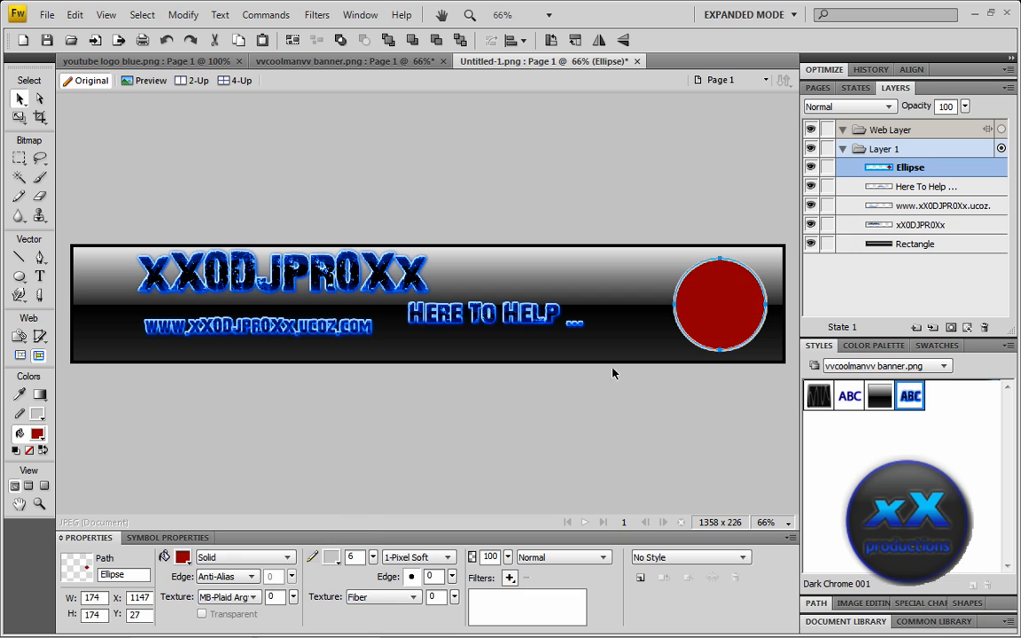
pyautogui.click(332, 558)
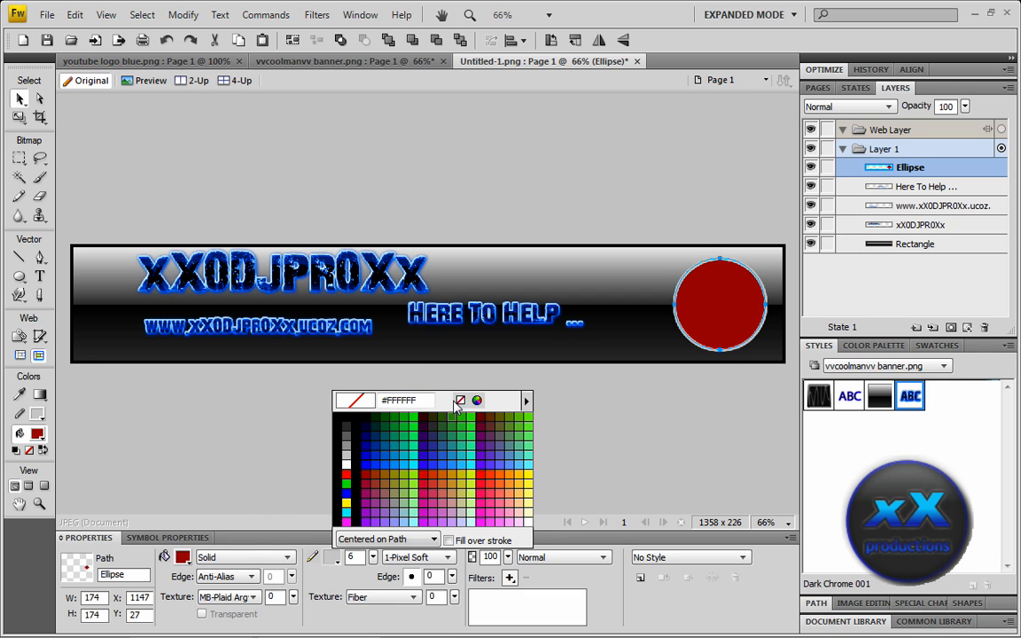
pyautogui.click(415, 365)
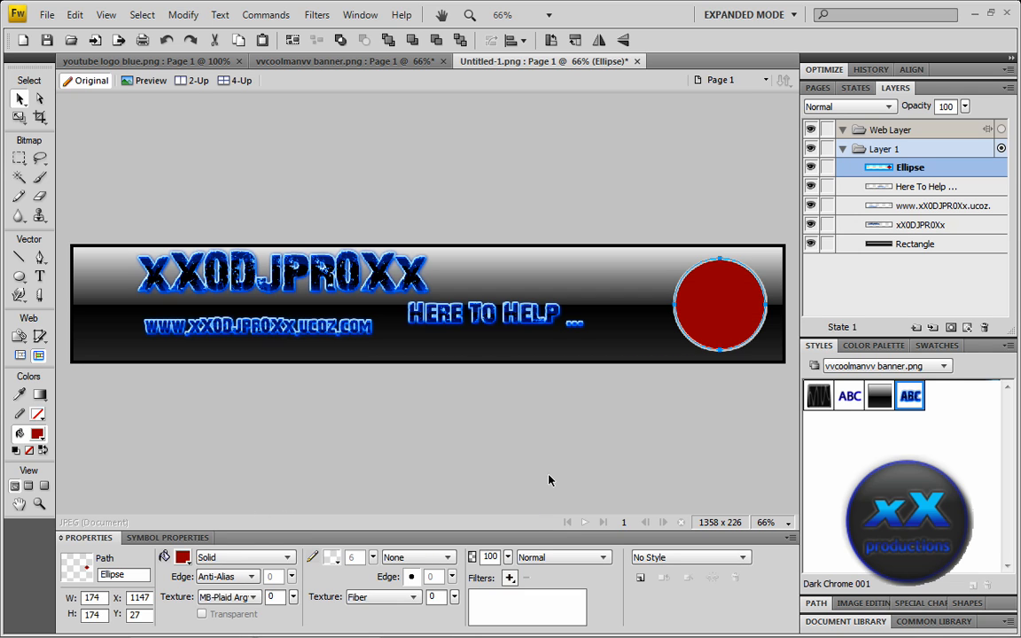
pyautogui.click(213, 558)
pyautogui.click(182, 557)
pyautogui.click(195, 441)
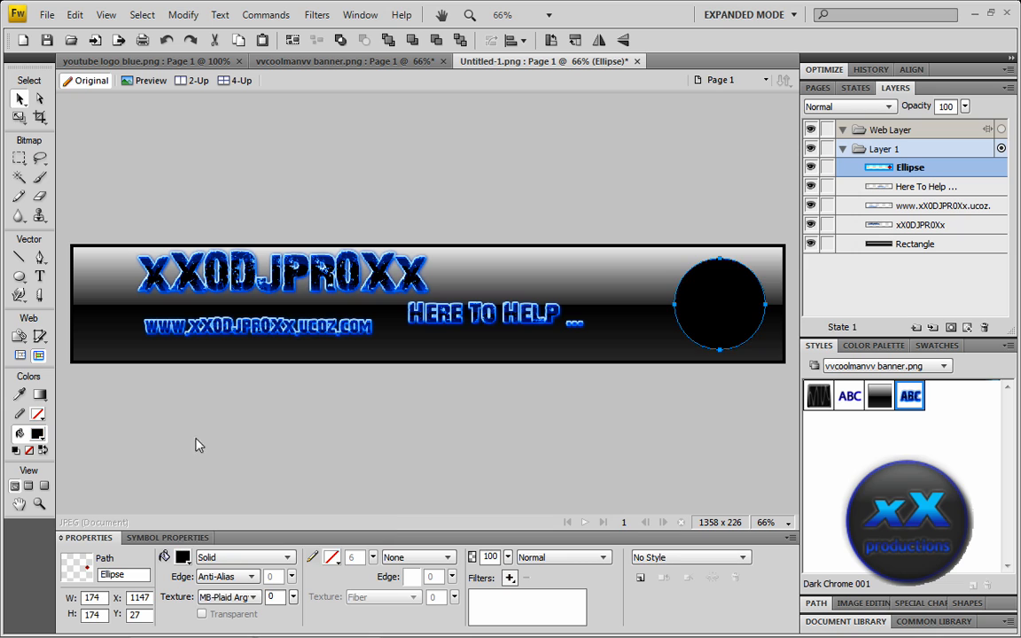
# Add an Inner Shadow filter to the circle with grey colour #999999 and a distance of 43.
pyautogui.click(712, 312)
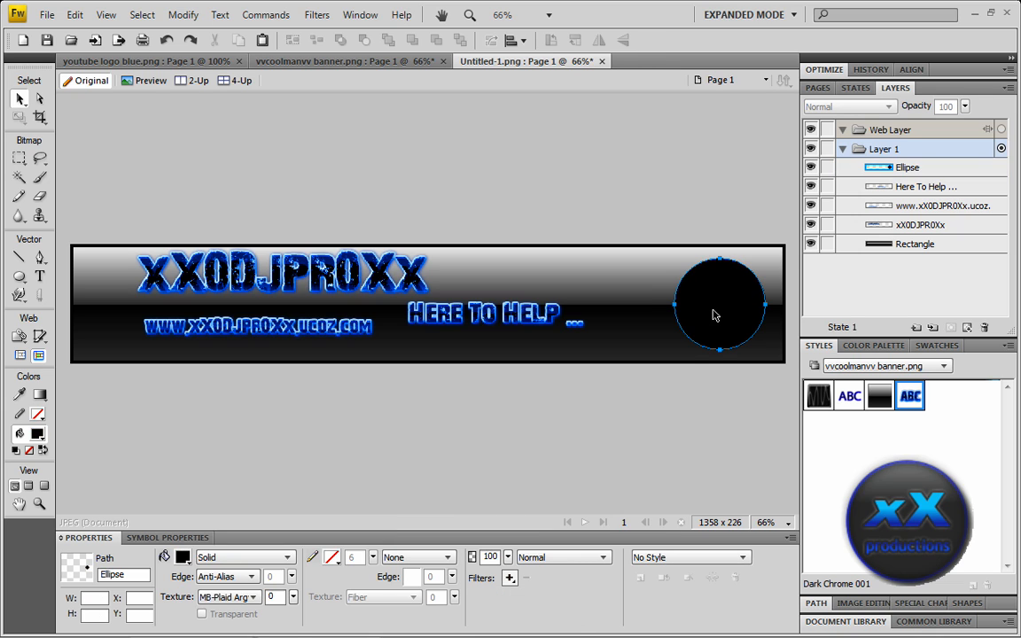
pyautogui.click(508, 578)
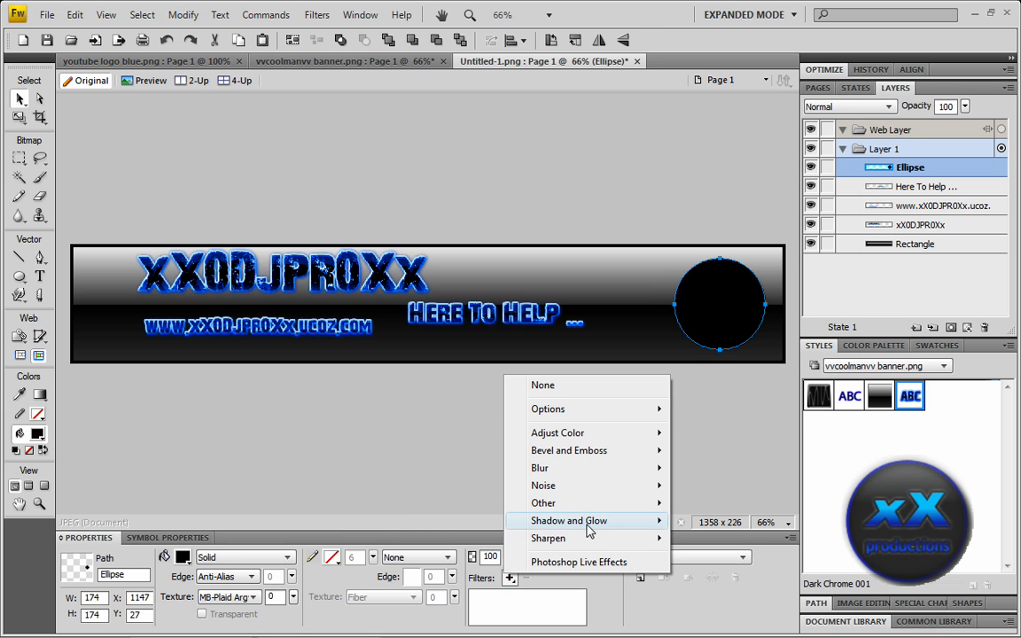
pyautogui.moveTo(588, 529)
pyautogui.click(744, 572)
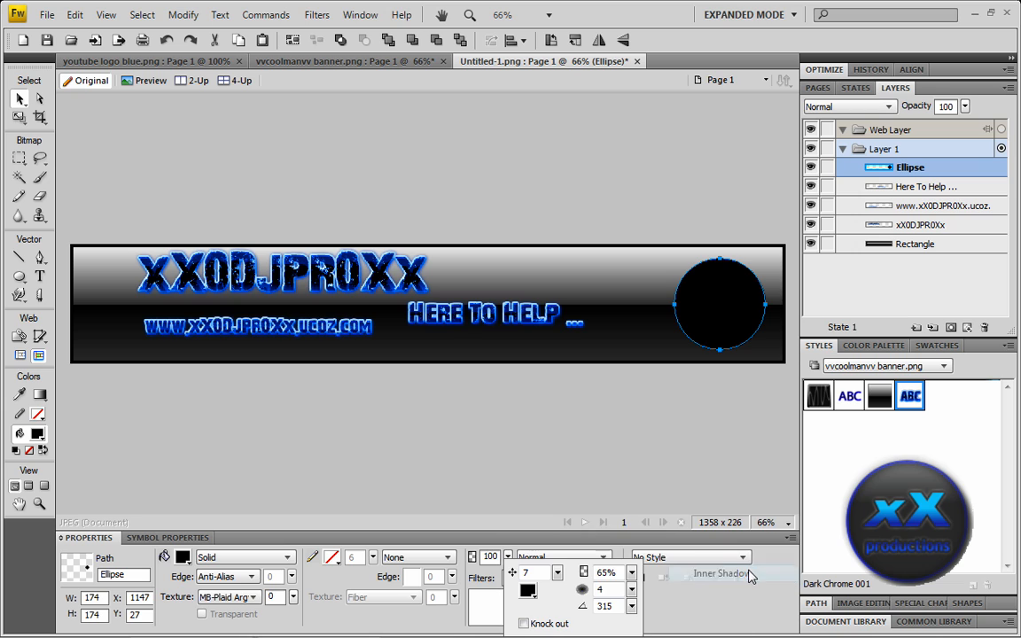
pyautogui.click(527, 591)
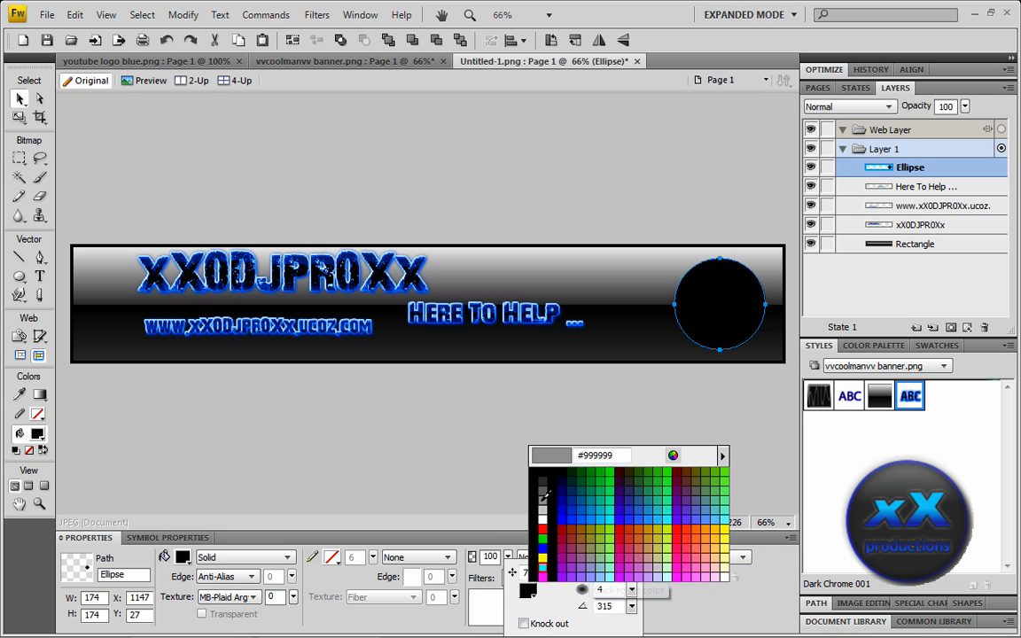
pyautogui.click(542, 501)
pyautogui.moveTo(555, 576)
pyautogui.mouseDown()
pyautogui.moveTo(562, 556)
pyautogui.moveTo(562, 574)
pyautogui.mouseUp()
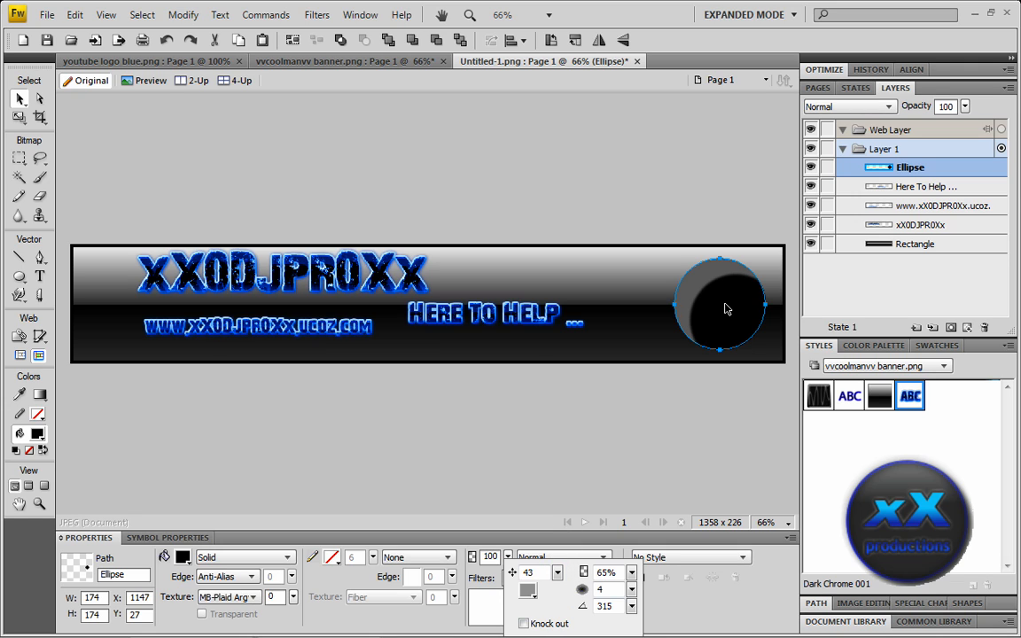
# Paste a duplicate of the shadowed circle directly over the original.
pyautogui.click(726, 308)
pyautogui.hotkey('ctrl', 'v')
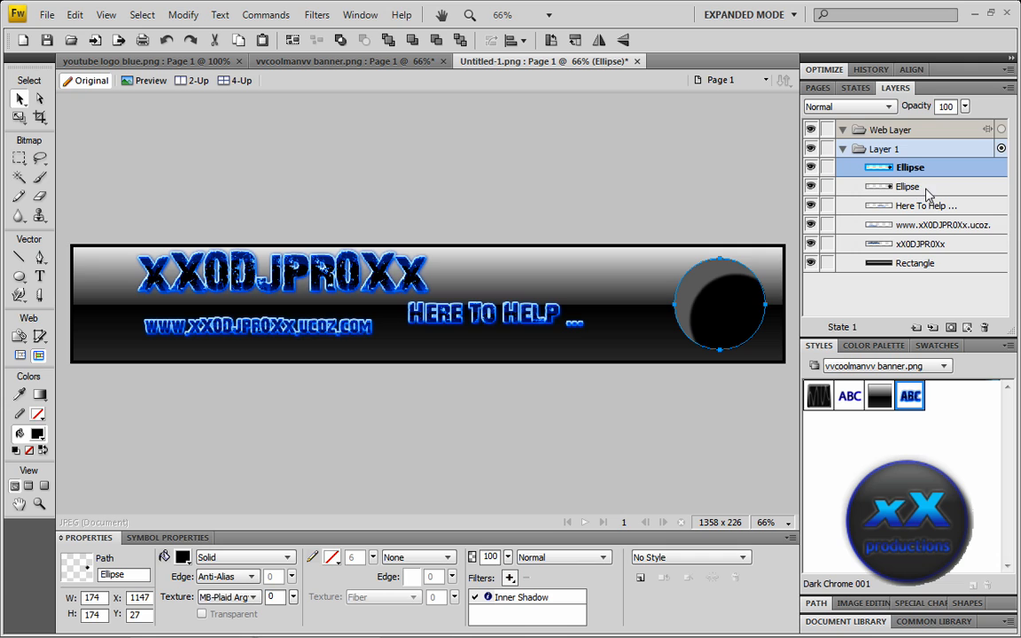
# Turn off the lower circle's Inner Shadow filter and give it a white 1-Pixel Soft stroke of size 11.
pyautogui.click(897, 188)
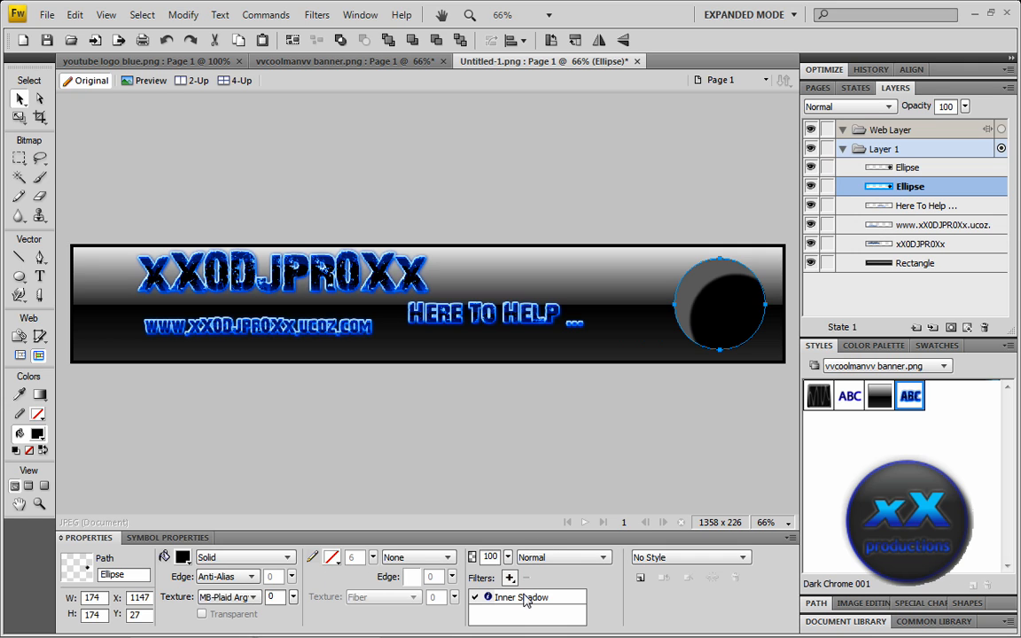
pyautogui.click(475, 597)
pyautogui.click(335, 557)
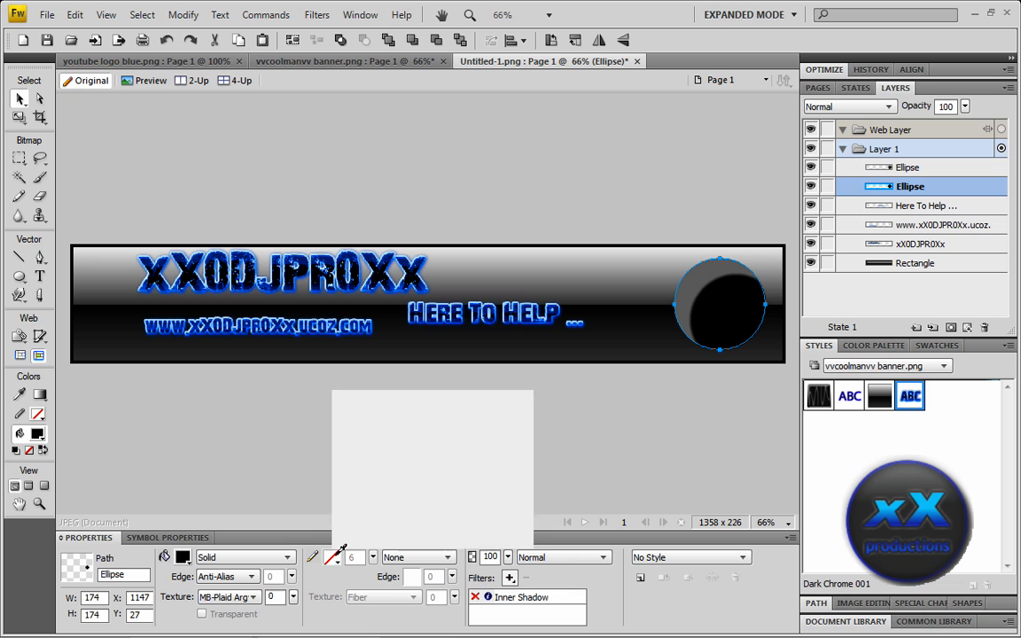
pyautogui.click(349, 464)
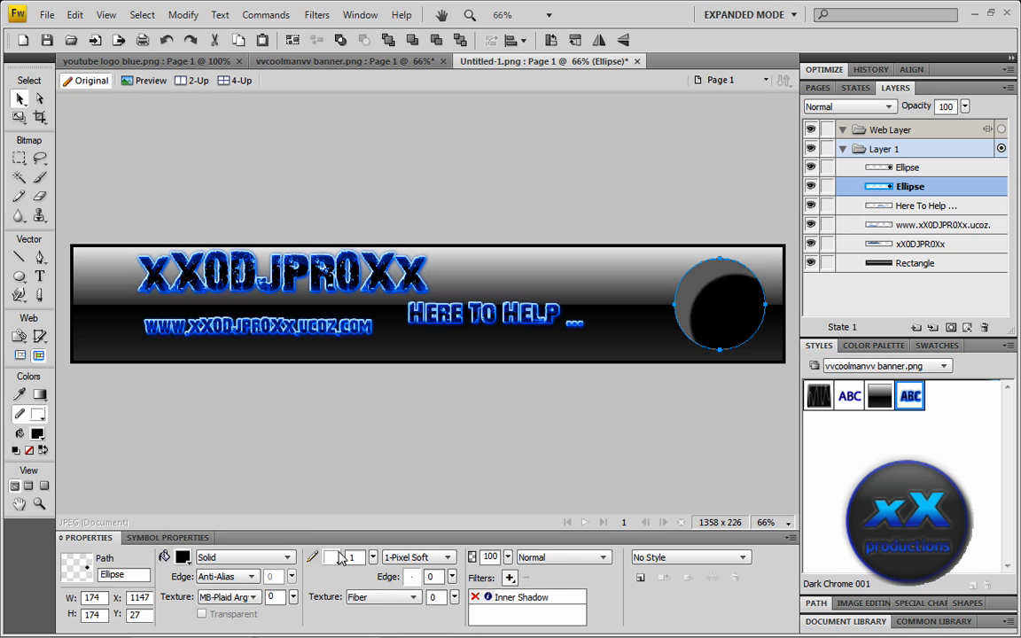
pyautogui.moveTo(373, 557); pyautogui.dragTo(374, 548)
# Try placing the lower circle's white stroke outside the path, and return it to centered on the path.
pyautogui.click(332, 557)
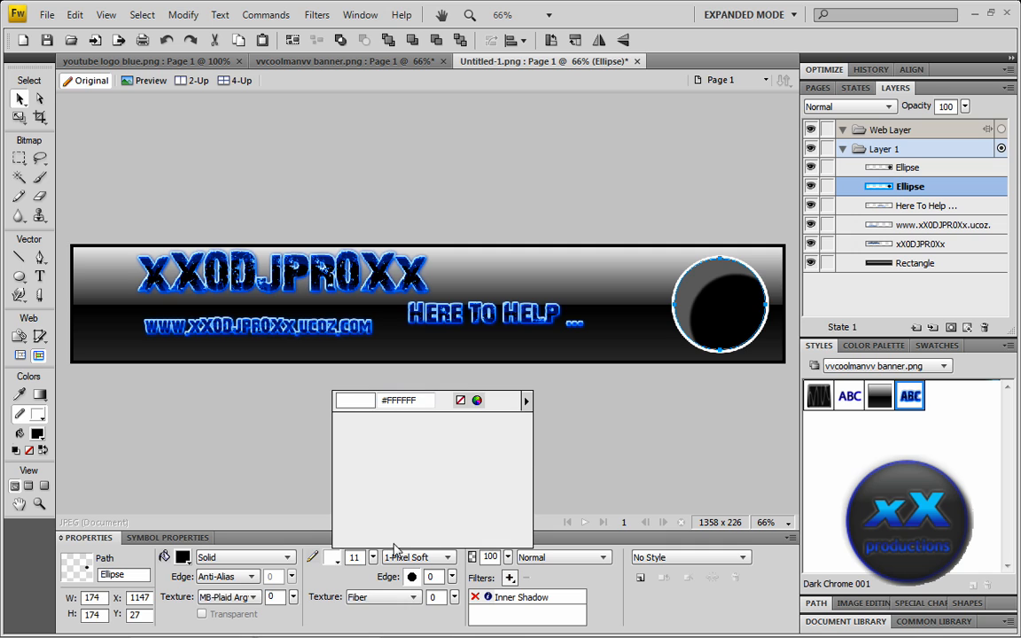
pyautogui.click(377, 539)
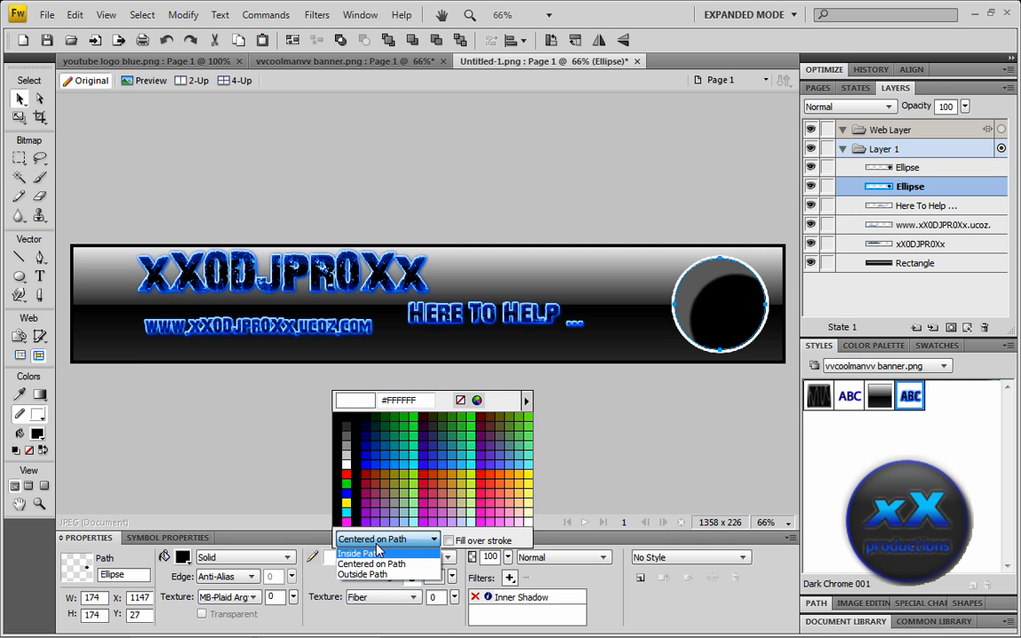
pyautogui.click(363, 573)
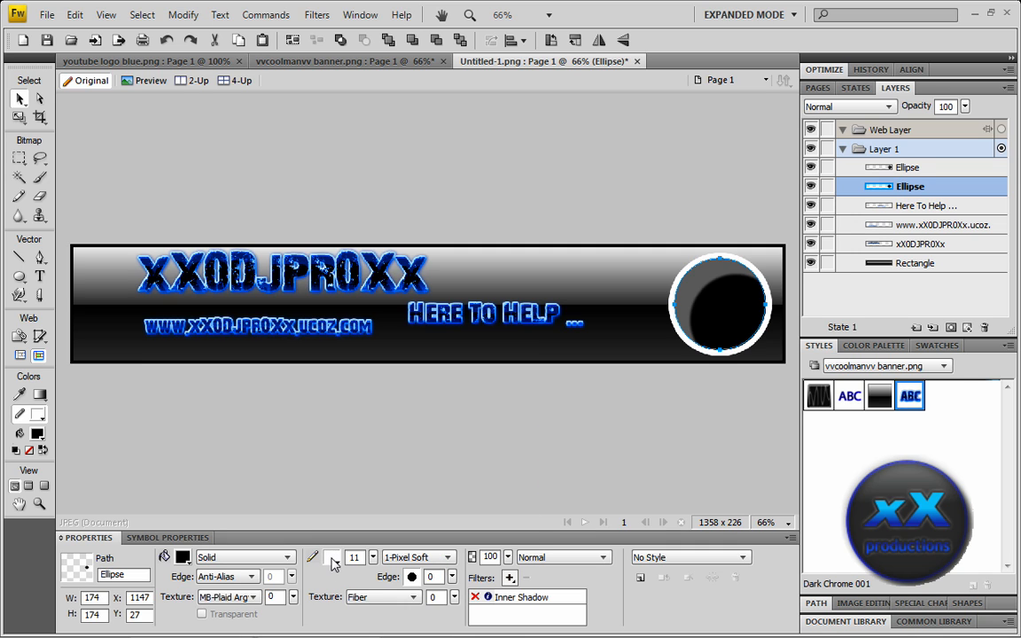
pyautogui.click(332, 557)
pyautogui.click(365, 538)
pyautogui.click(354, 550)
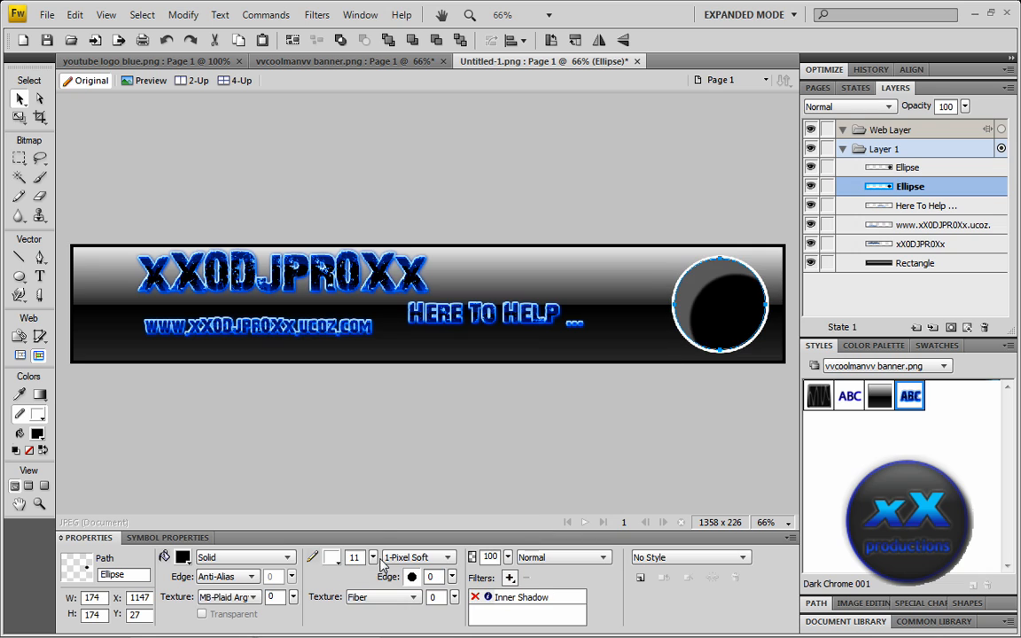
# Reduce the lower circle's white stroke size to 7 and deselect the circle.
pyautogui.moveTo(372, 558); pyautogui.dragTo(372, 564)
pyautogui.click(720, 367)
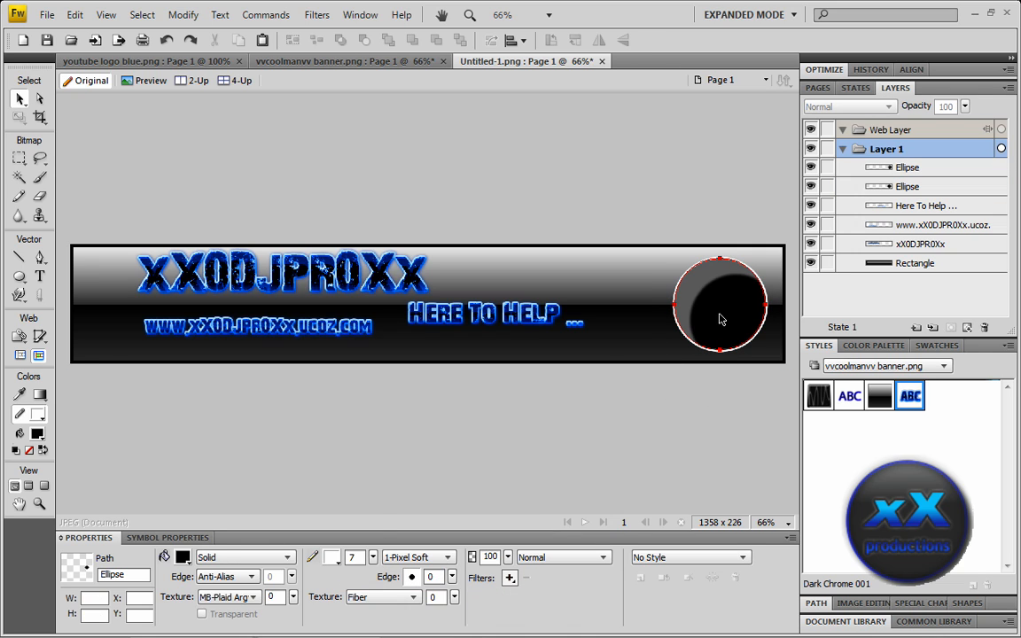
pyautogui.click(720, 365)
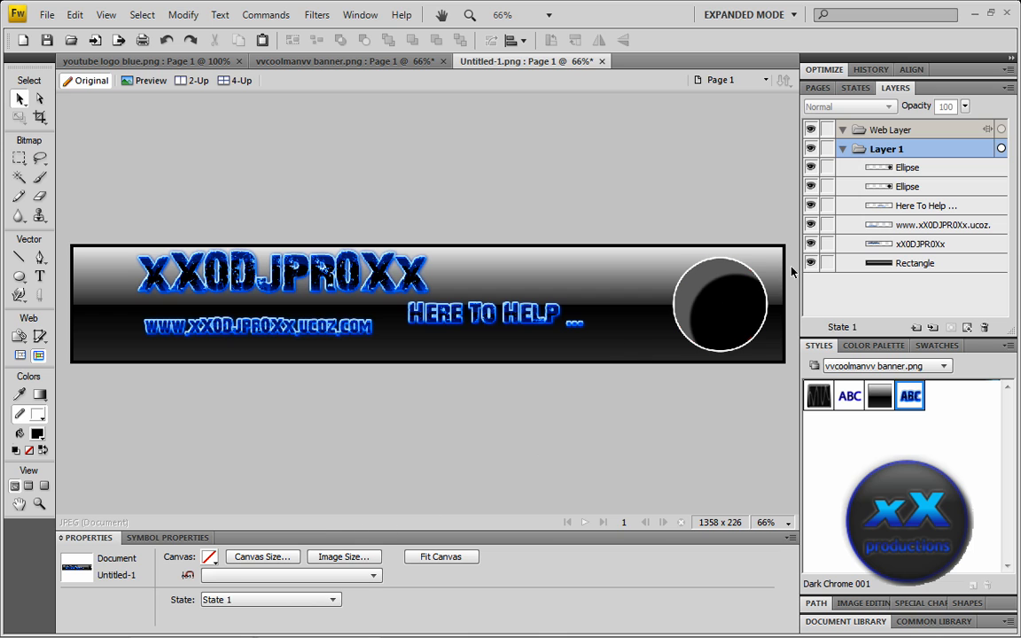
# Paste a duplicate of the top circle in place and apply the Dark Chrome 001 style to it.
pyautogui.click(716, 304)
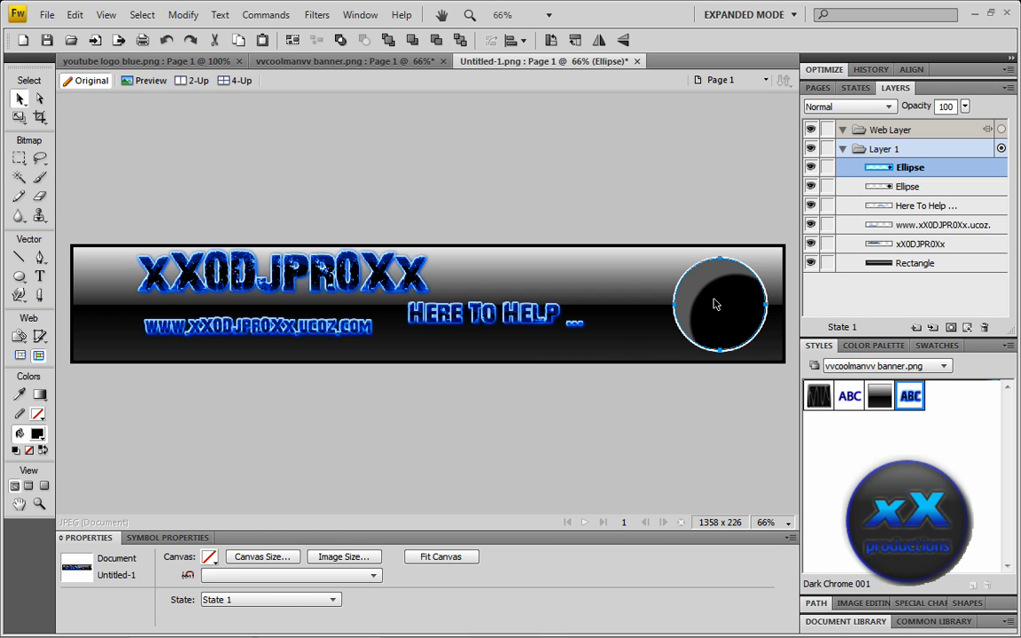
pyautogui.click(782, 415)
pyautogui.click(706, 301)
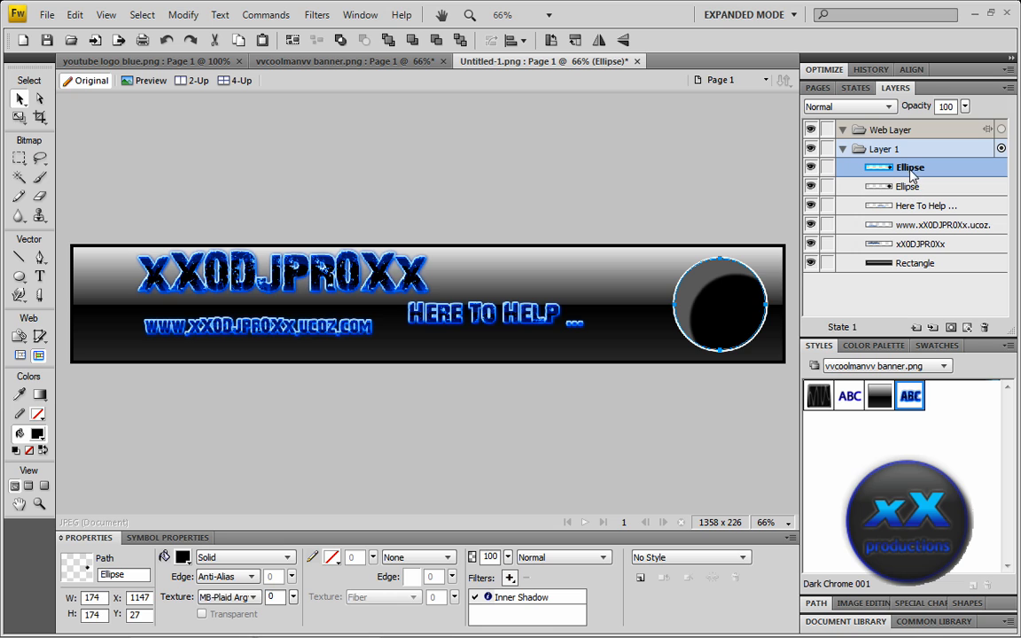
pyautogui.hotkey('ctrl', 'v')
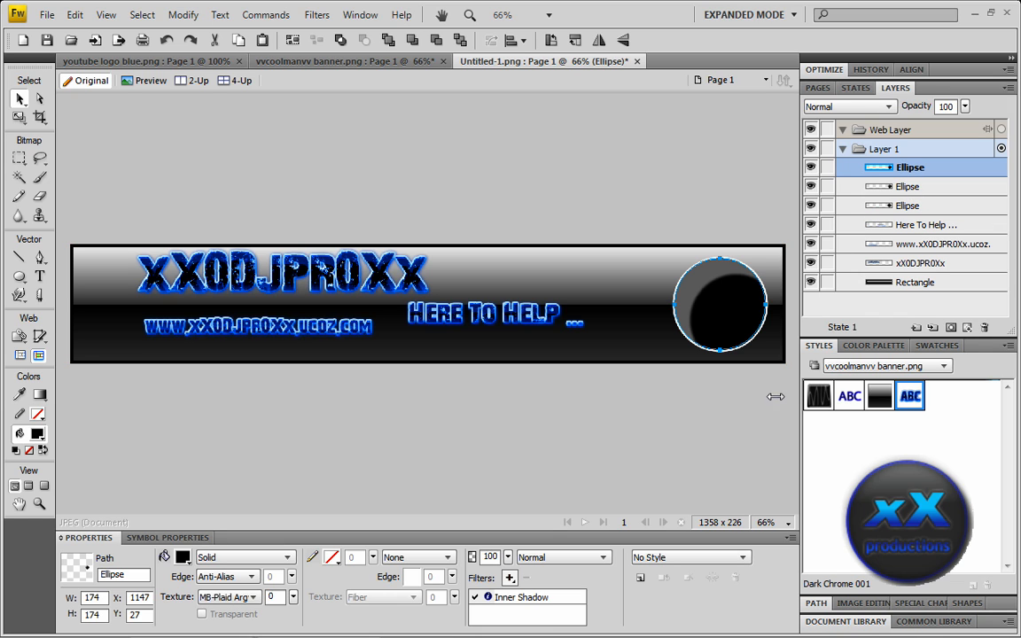
pyautogui.click(886, 366)
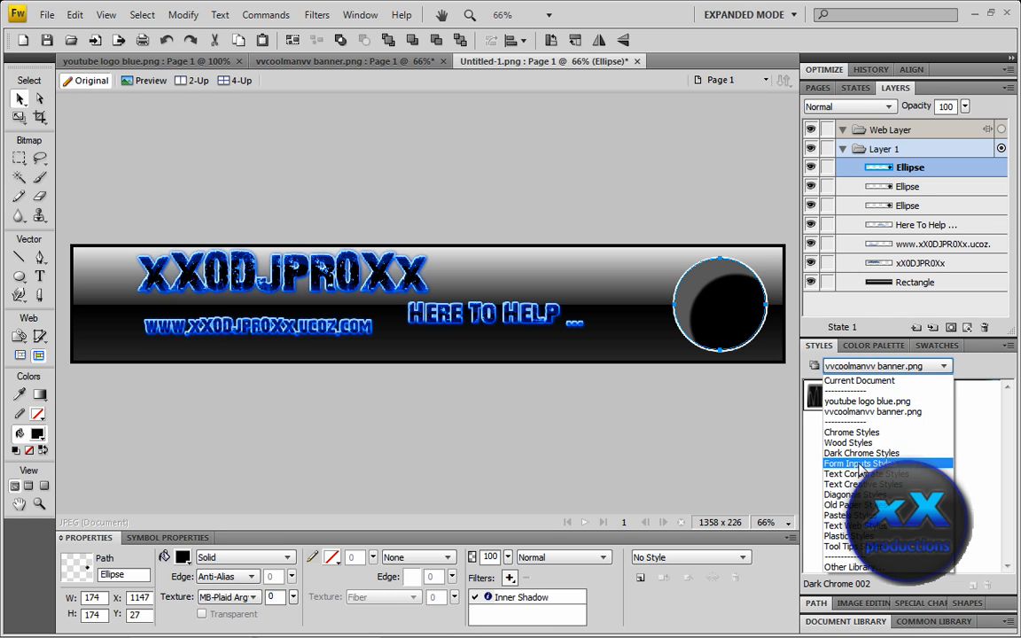
pyautogui.click(861, 453)
pyautogui.click(819, 395)
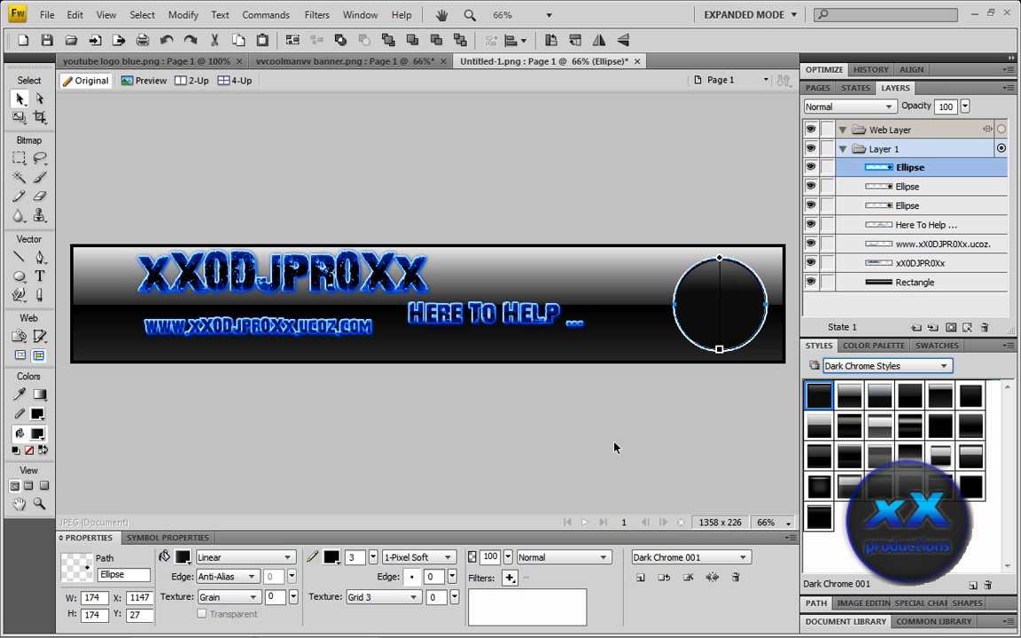
# Remove the chrome-styled circle's stroke and set its fill edge to Feather with an amount of 10.
pyautogui.click(331, 557)
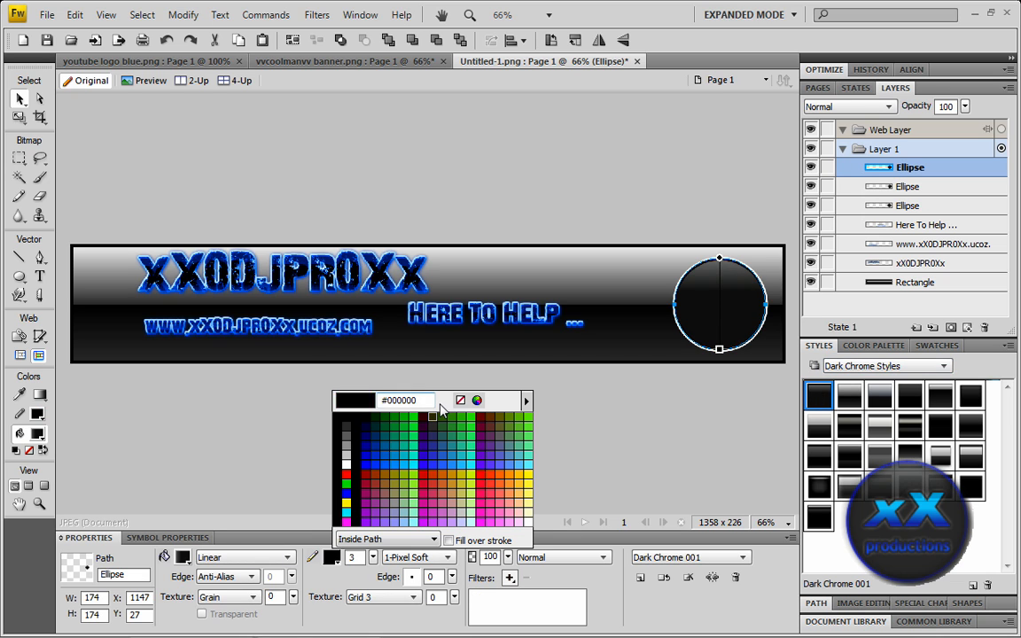
pyautogui.click(393, 365)
pyautogui.click(237, 576)
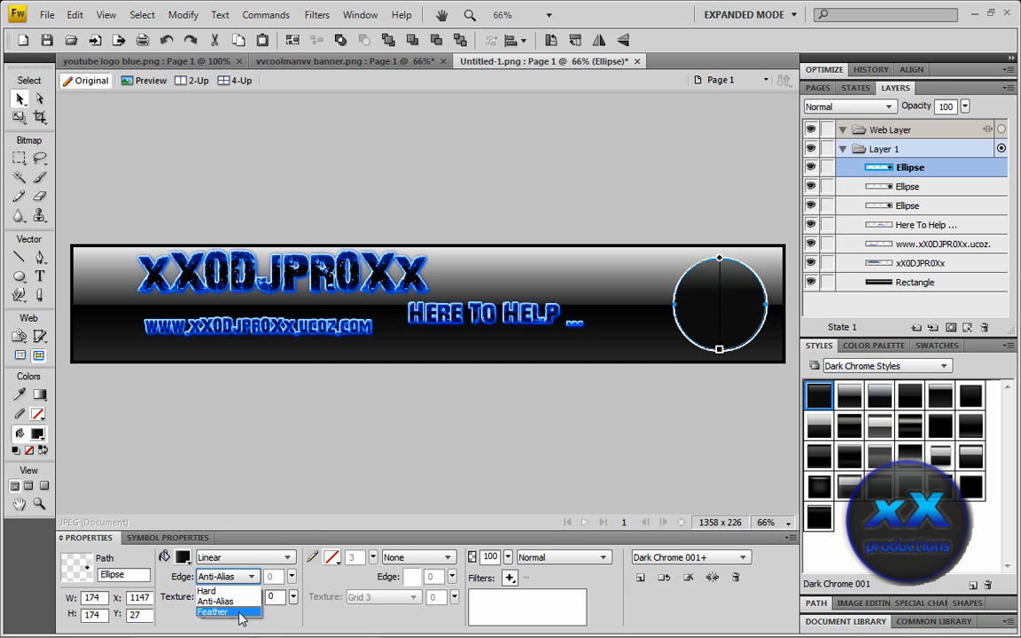
pyautogui.click(232, 614)
# Set the chrome-styled circle's blending mode to Screen and deselect it.
pyautogui.click(855, 106)
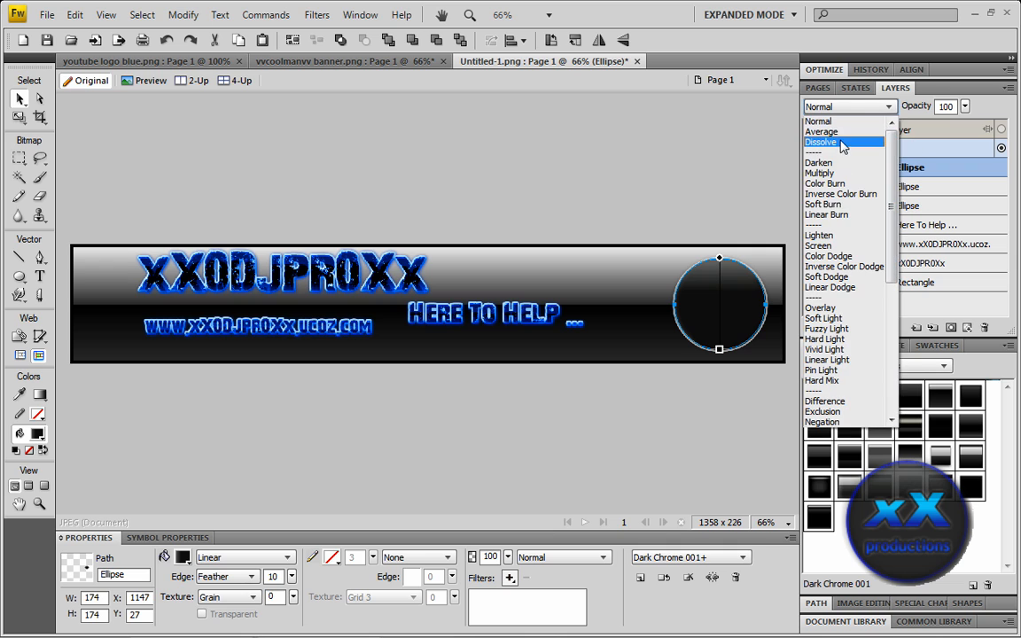
pyautogui.click(833, 246)
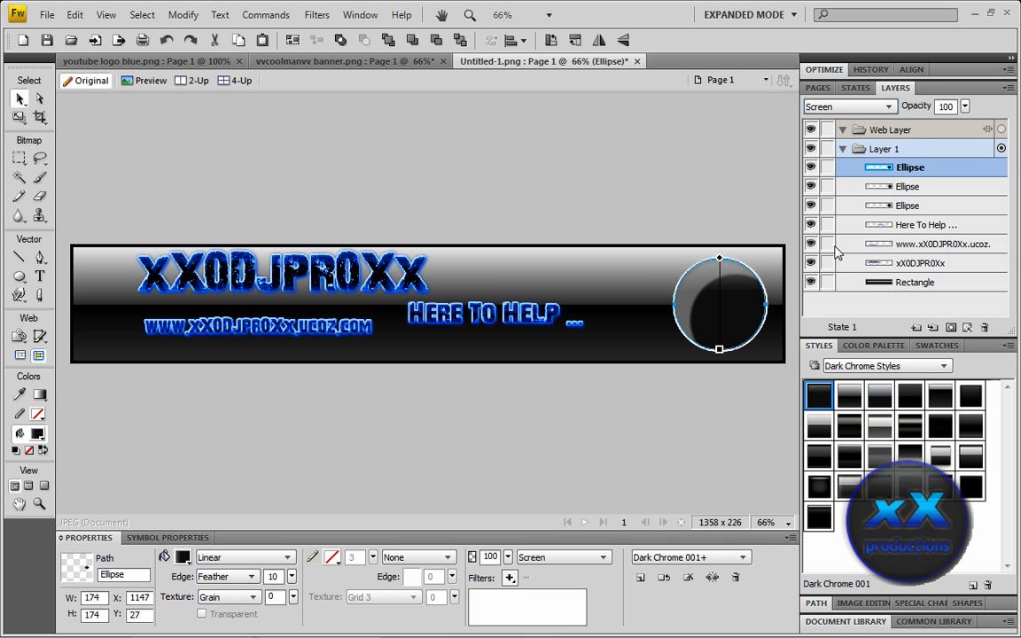
pyautogui.click(722, 435)
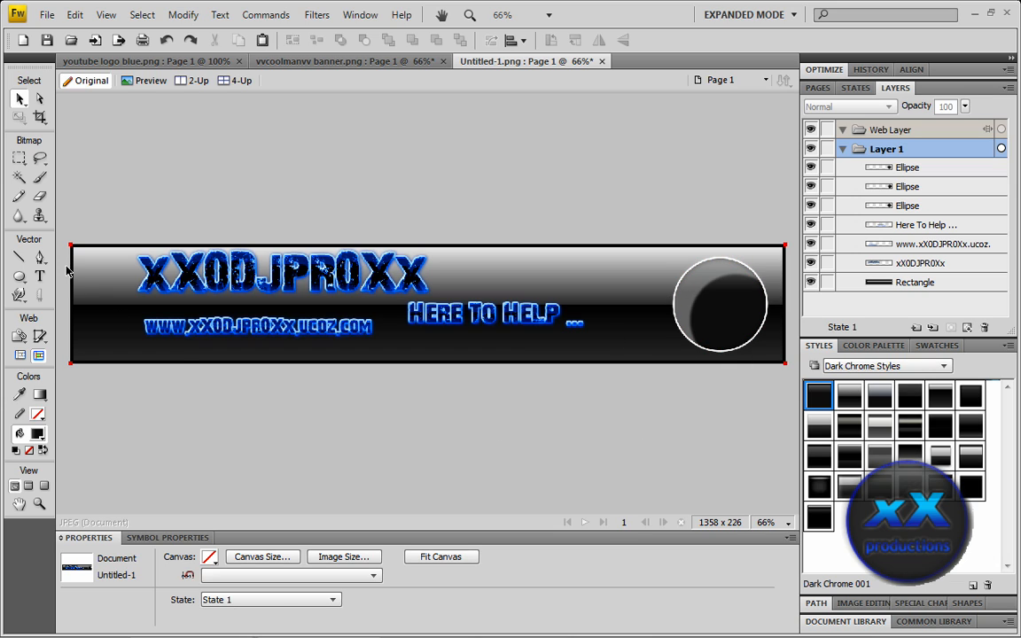
# Add the text "xX" over the circular logo and move it to the circle's centre.
pyautogui.press('t')
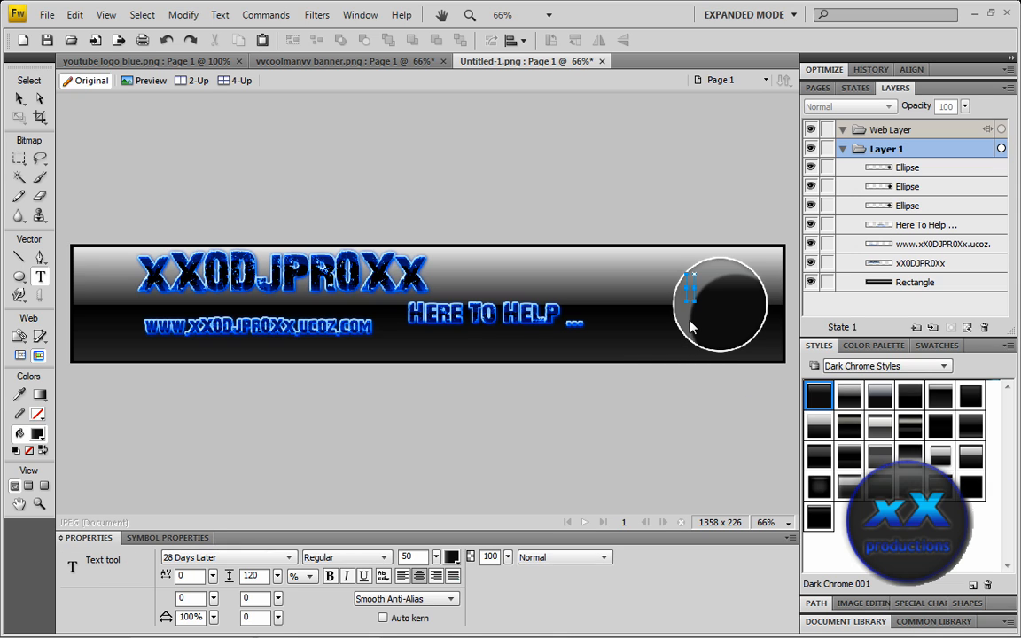
pyautogui.click(718, 345)
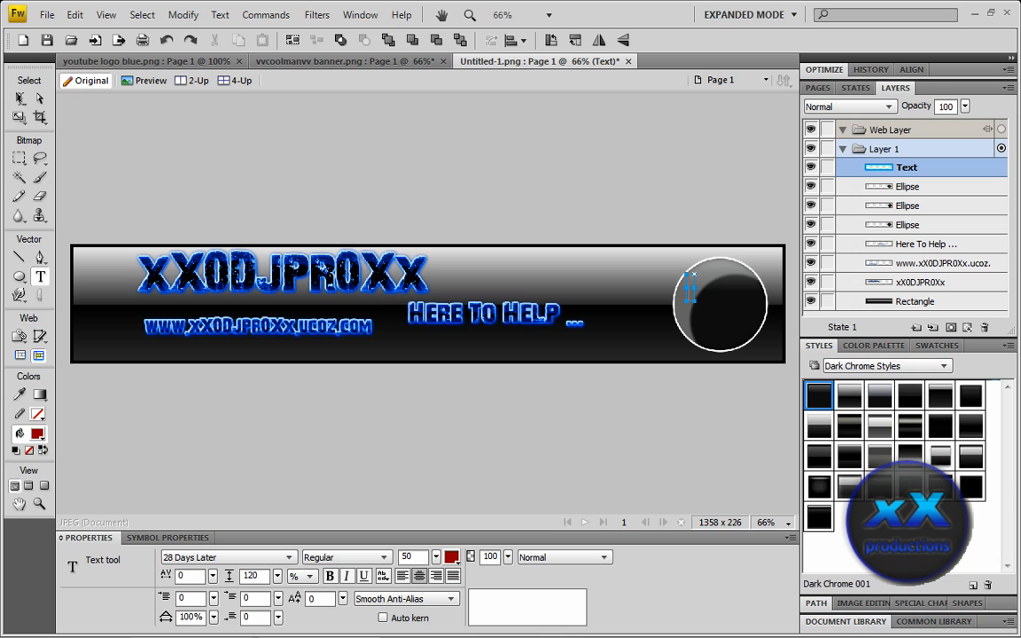
pyautogui.write('xx')
pyautogui.click(20, 99)
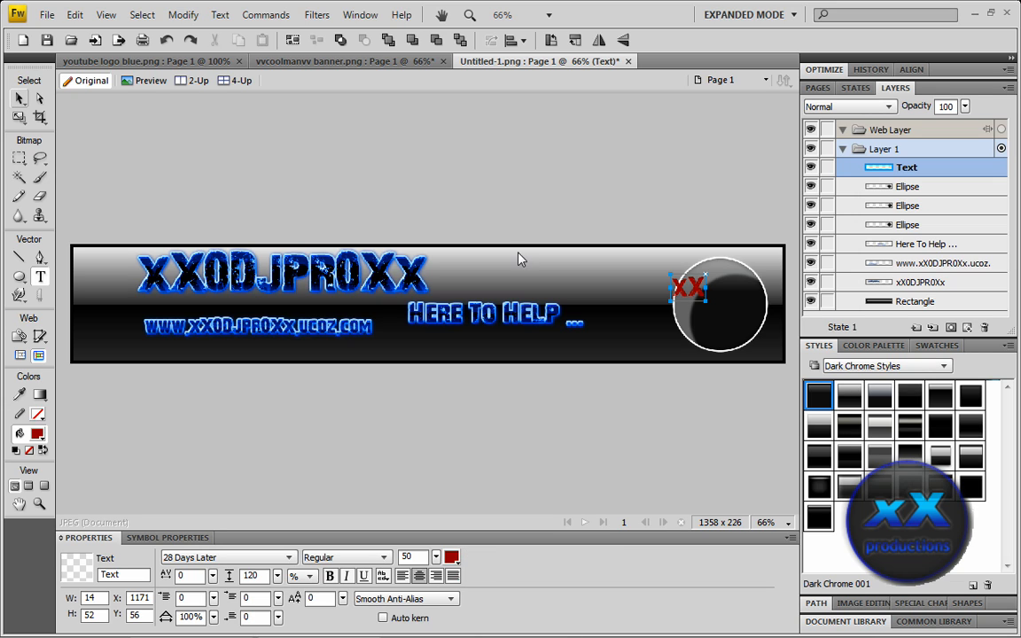
pyautogui.moveTo(687, 284); pyautogui.dragTo(722, 303)
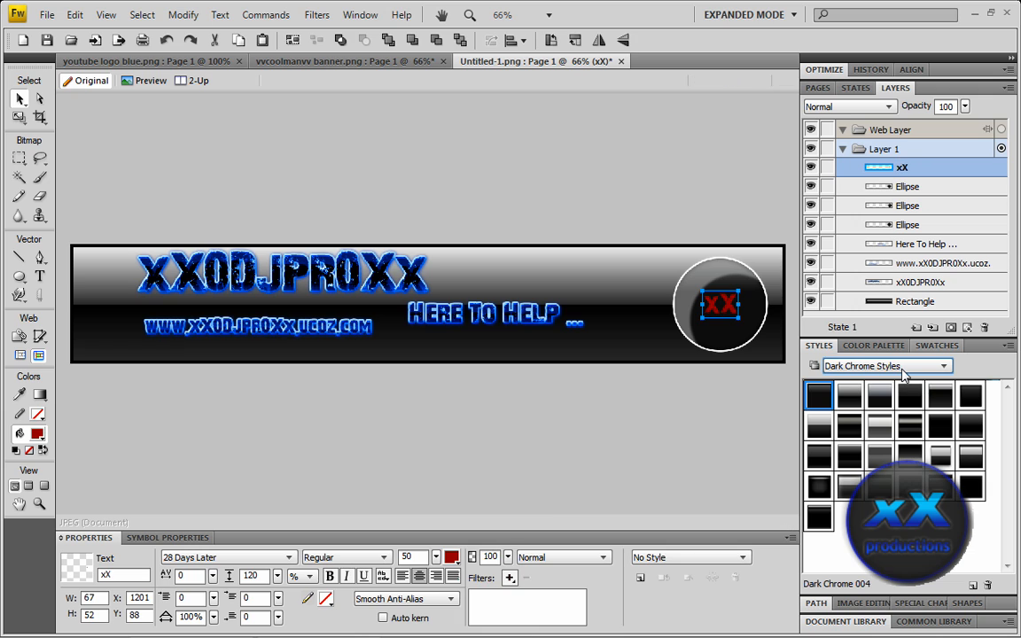
# Apply the current document's glowing blue text style to the "xX" text.
pyautogui.click(902, 372)
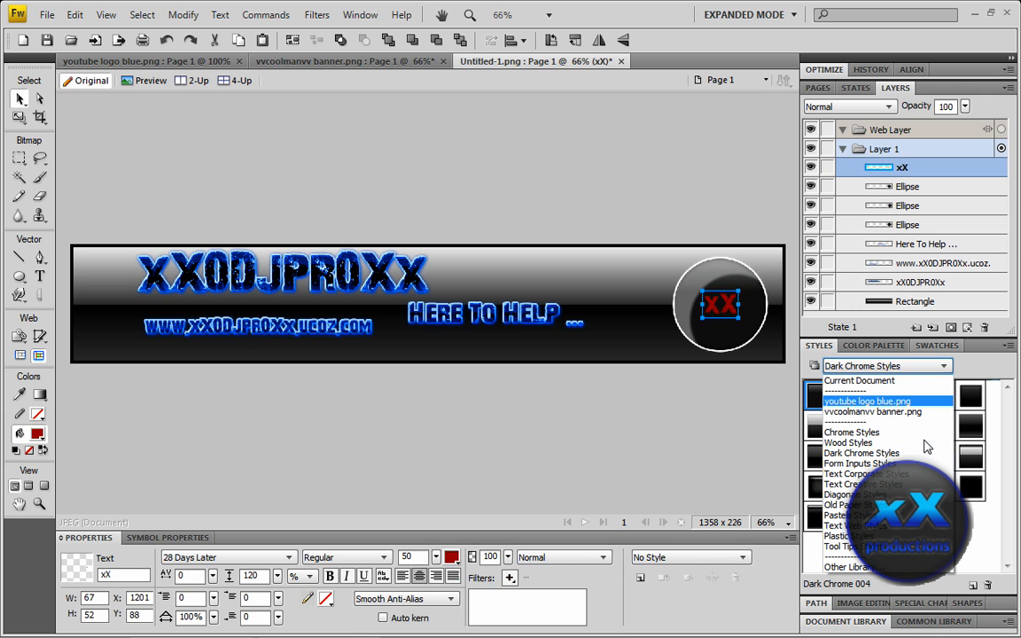
pyautogui.click(859, 381)
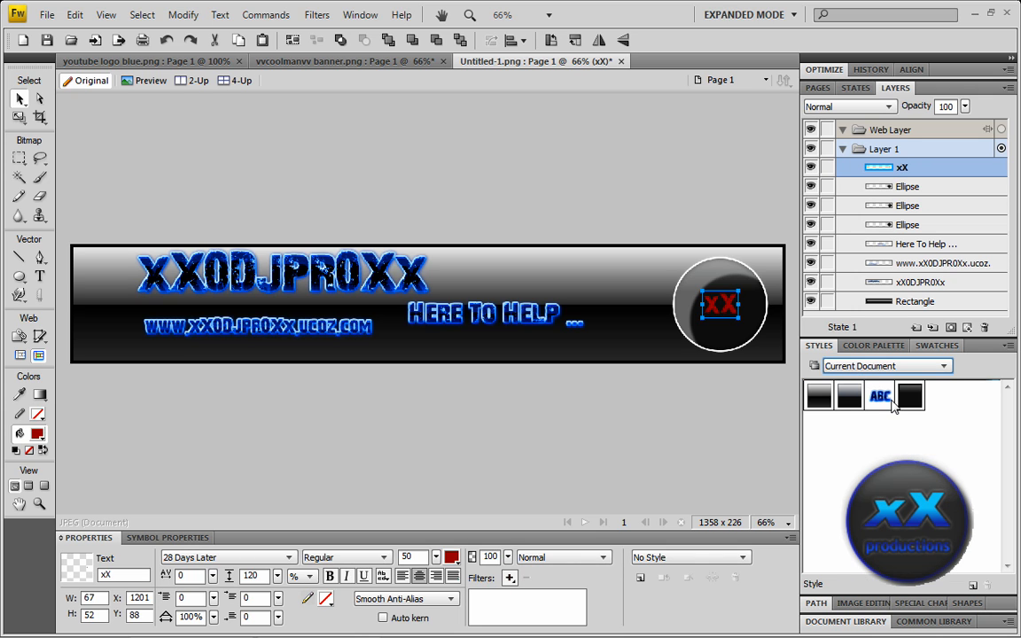
pyautogui.click(882, 397)
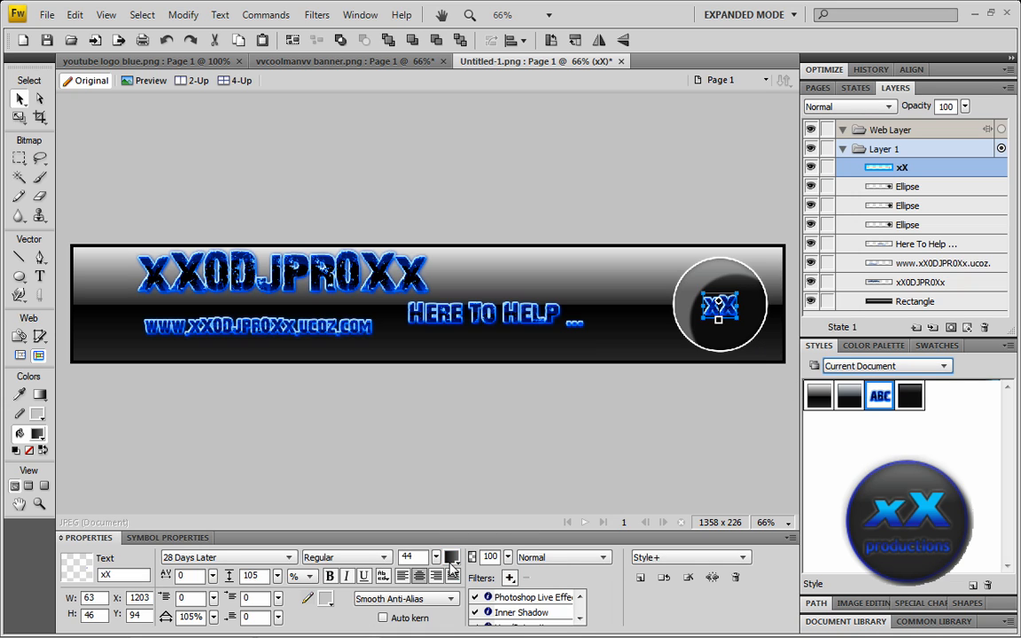
# Enlarge the "xX" text to size 96 and centre it inside the white ring.
pyautogui.moveTo(435, 557); pyautogui.dragTo(438, 535)
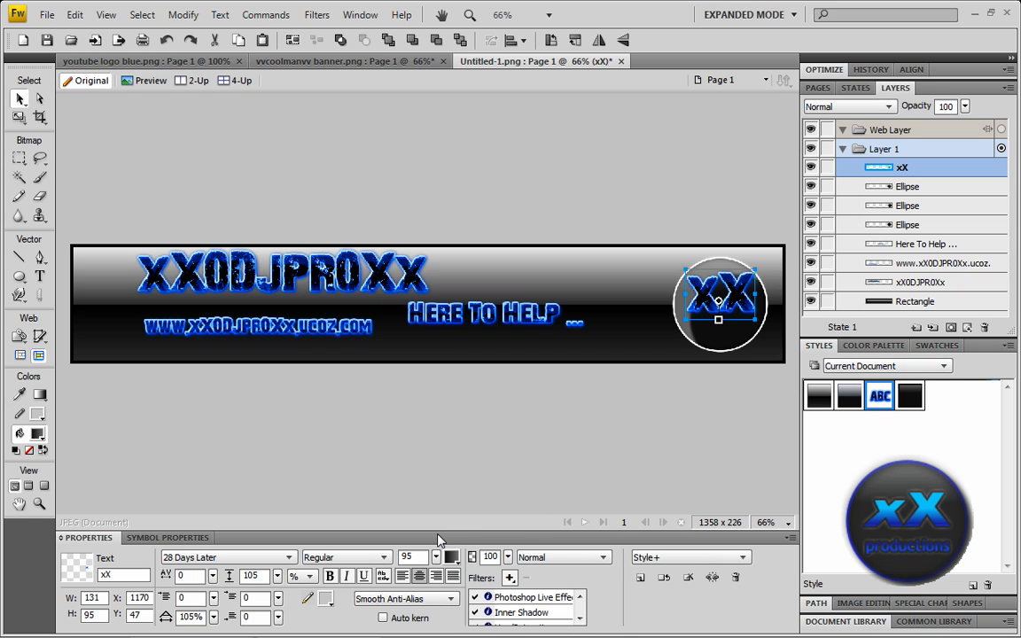
pyautogui.moveTo(740, 299); pyautogui.dragTo(736, 307)
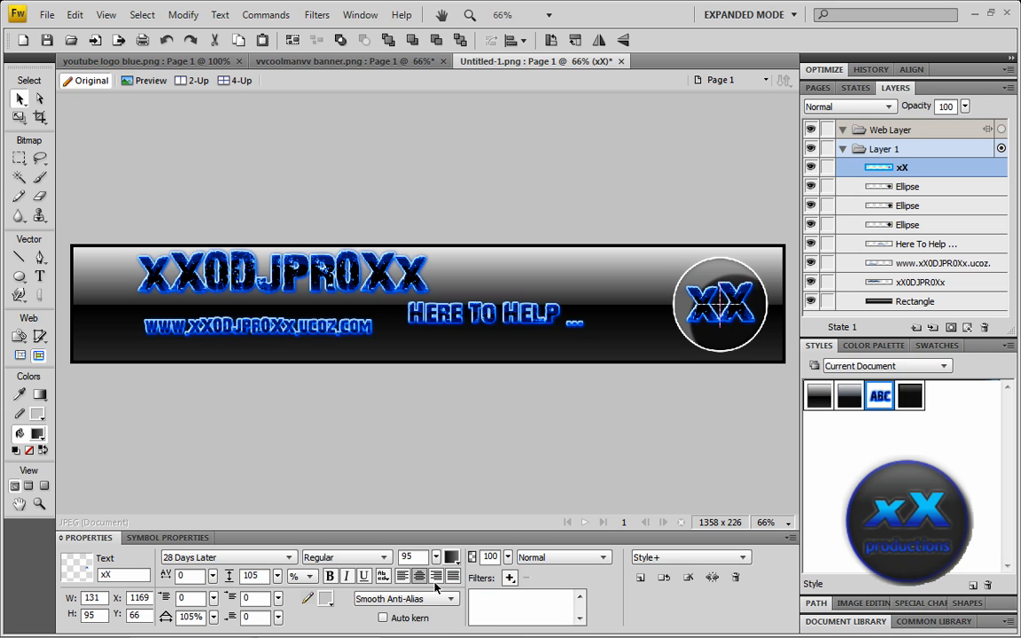
pyautogui.click(436, 558)
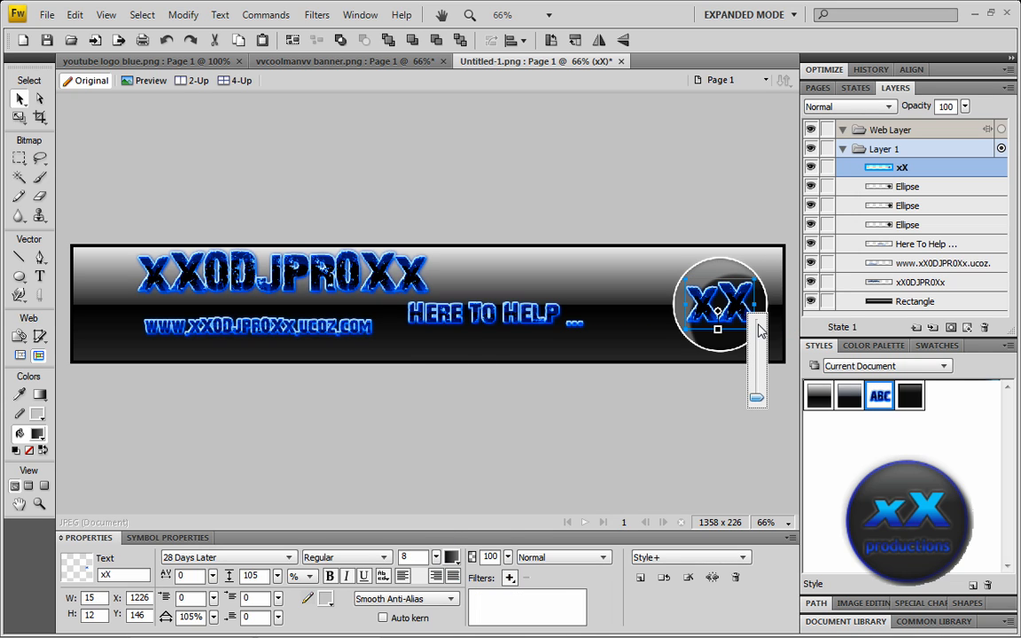
pyautogui.click(727, 379)
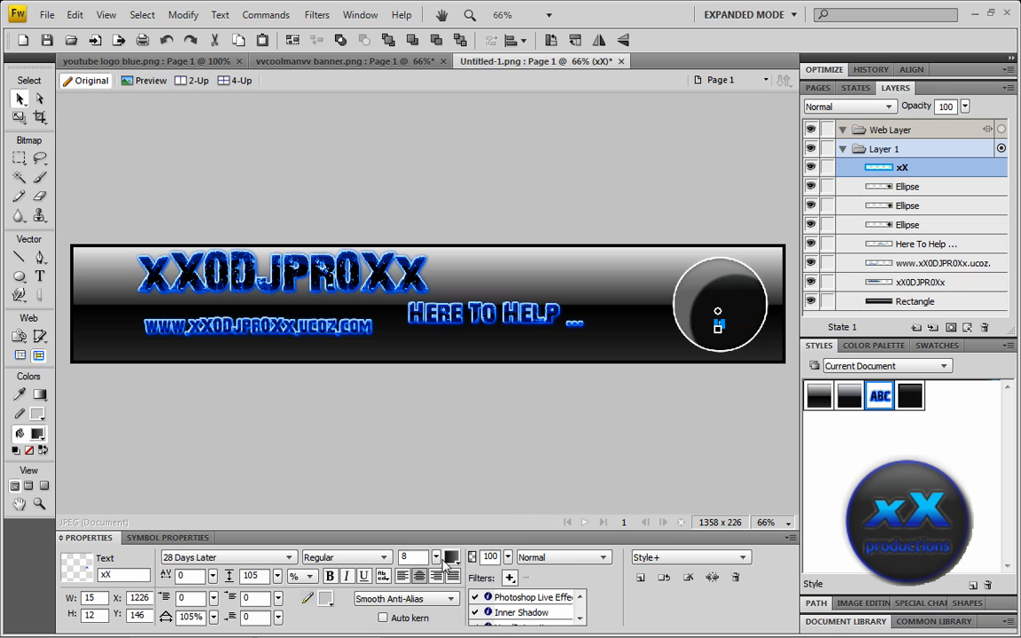
pyautogui.moveTo(437, 557); pyautogui.dragTo(466, 344)
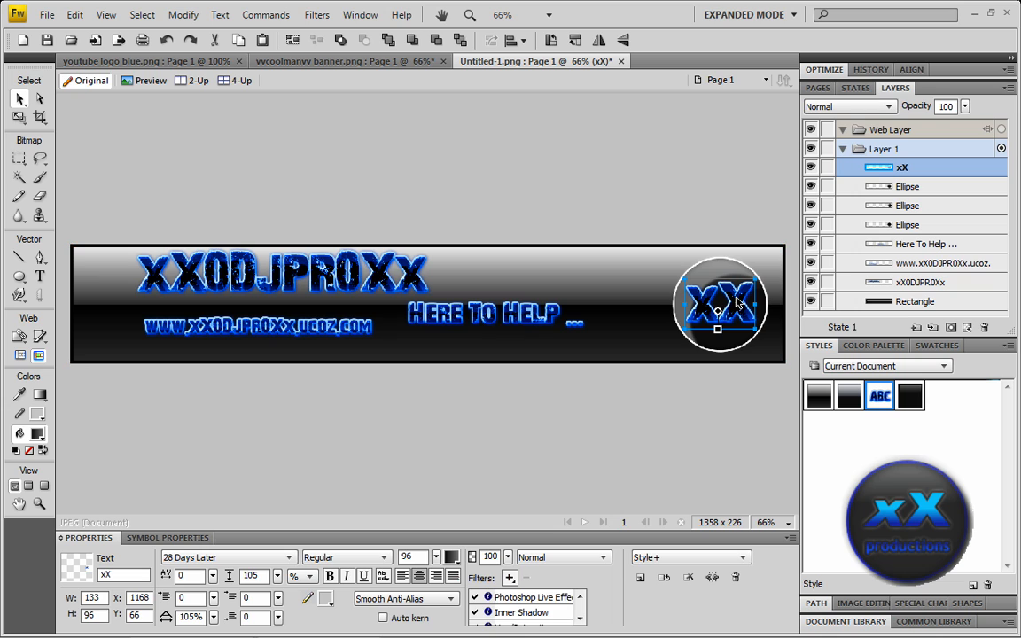
pyautogui.click(661, 423)
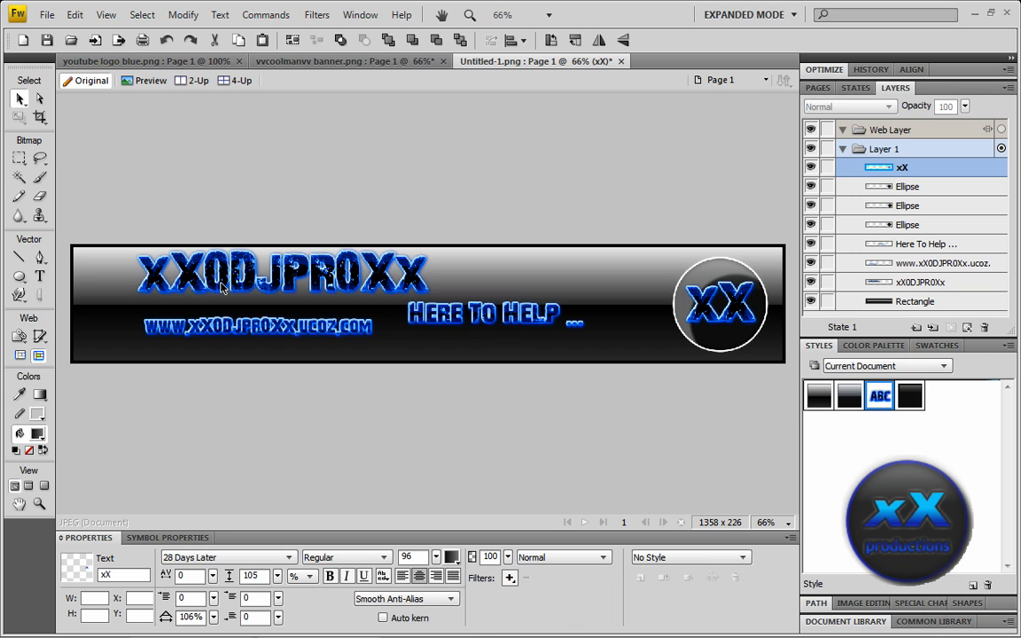
# Draw a rectangle about 695 x 52 px just above the right half of the banner.
pyautogui.click(19, 276)
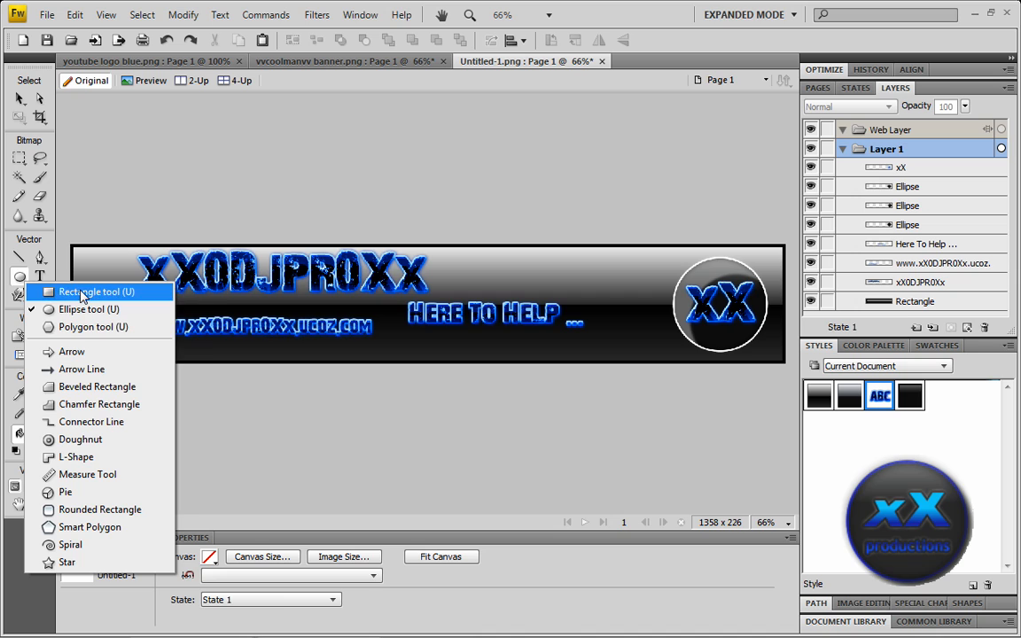
pyautogui.click(71, 292)
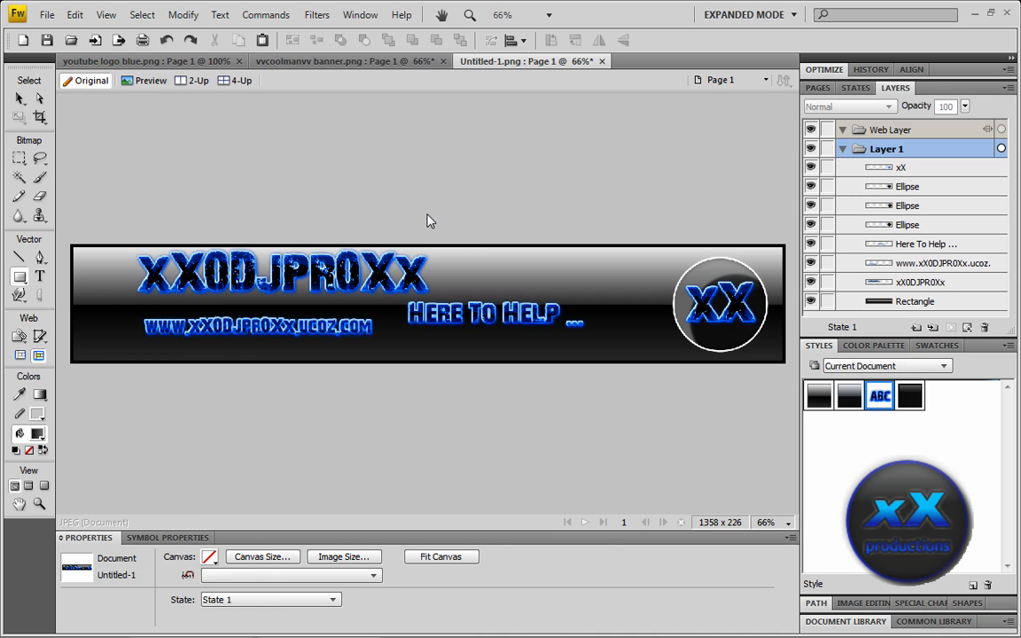
pyautogui.moveTo(428, 209); pyautogui.dragTo(794, 237)
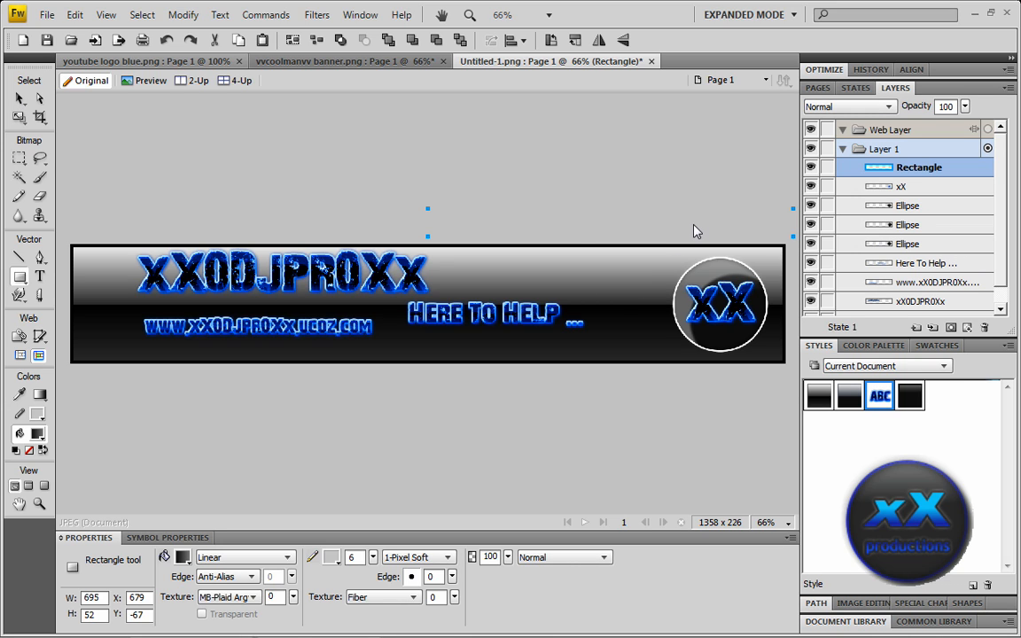
# Move the rectangle onto the banner and rotate it into a steep diagonal stripe rising to the right.
pyautogui.moveTo(687, 223); pyautogui.dragTo(611, 329)
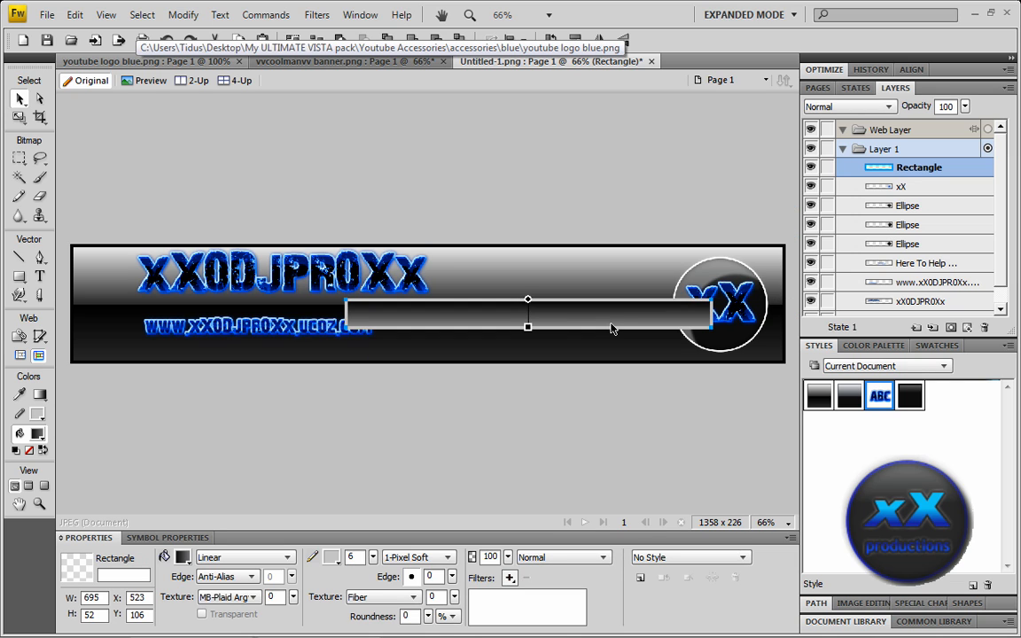
pyautogui.press('q')
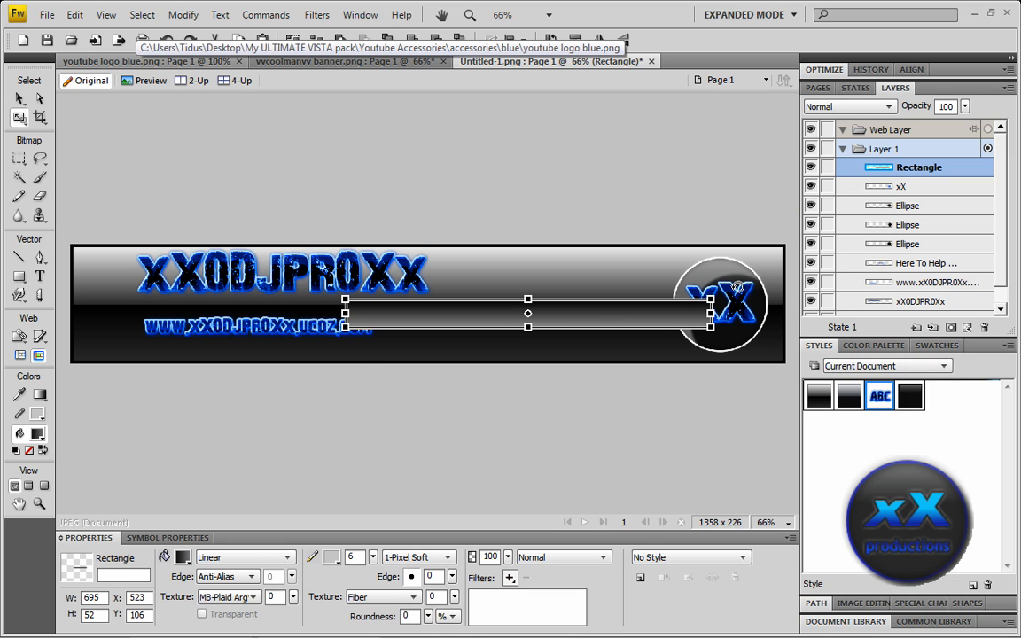
pyautogui.moveTo(663, 257); pyautogui.dragTo(586, 221)
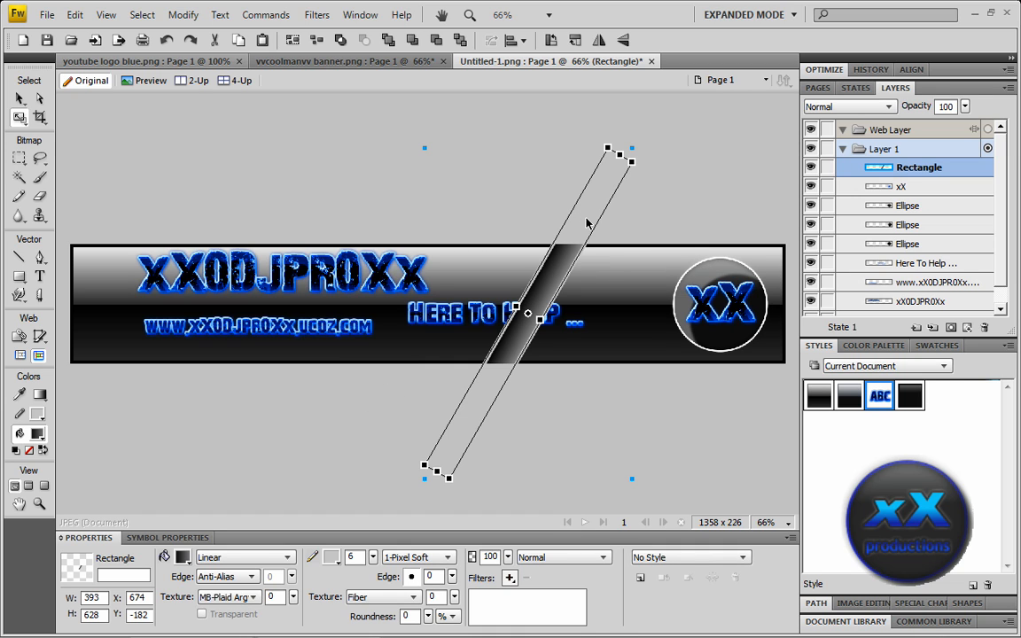
pyautogui.press('Return')
# Position the diagonal stripe over the circular logo and stack it directly above the banner's background rectangle.
pyautogui.moveTo(562, 266); pyautogui.dragTo(731, 239)
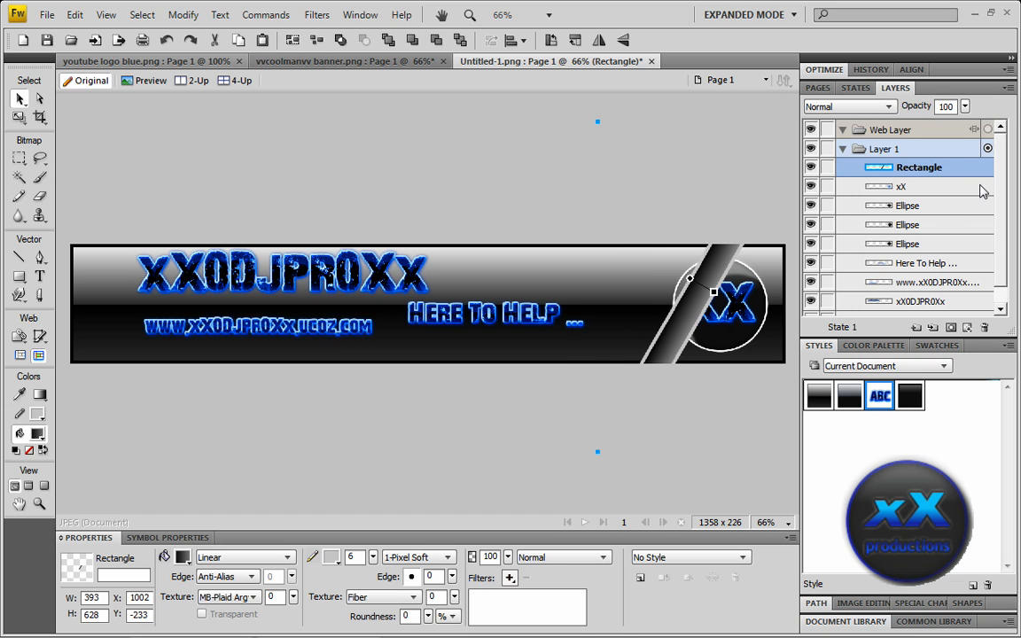
pyautogui.moveTo(925, 311); pyautogui.dragTo(913, 280)
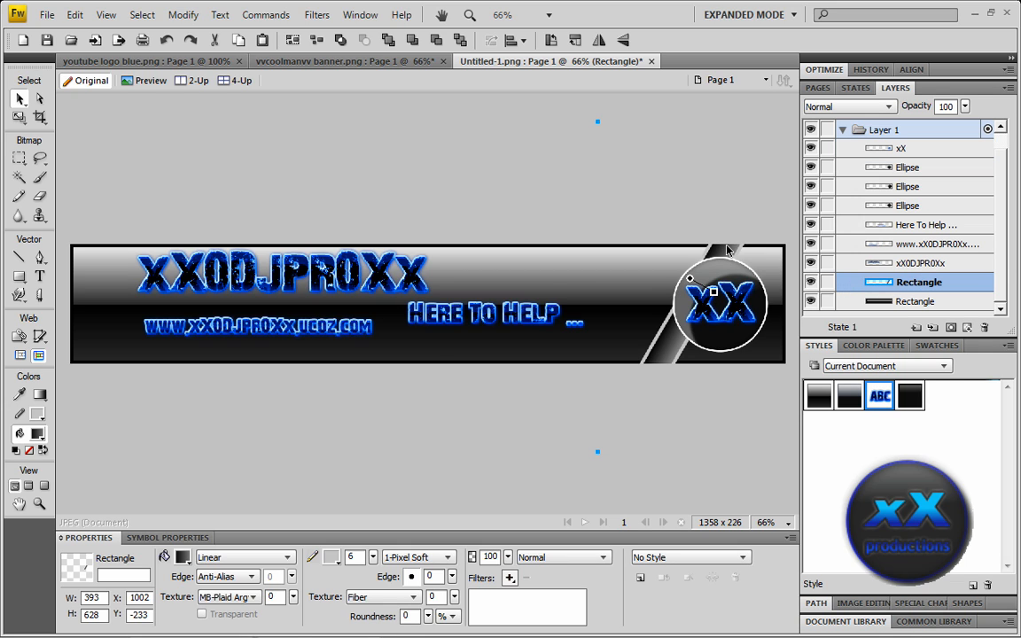
pyautogui.moveTo(733, 253); pyautogui.dragTo(733, 254)
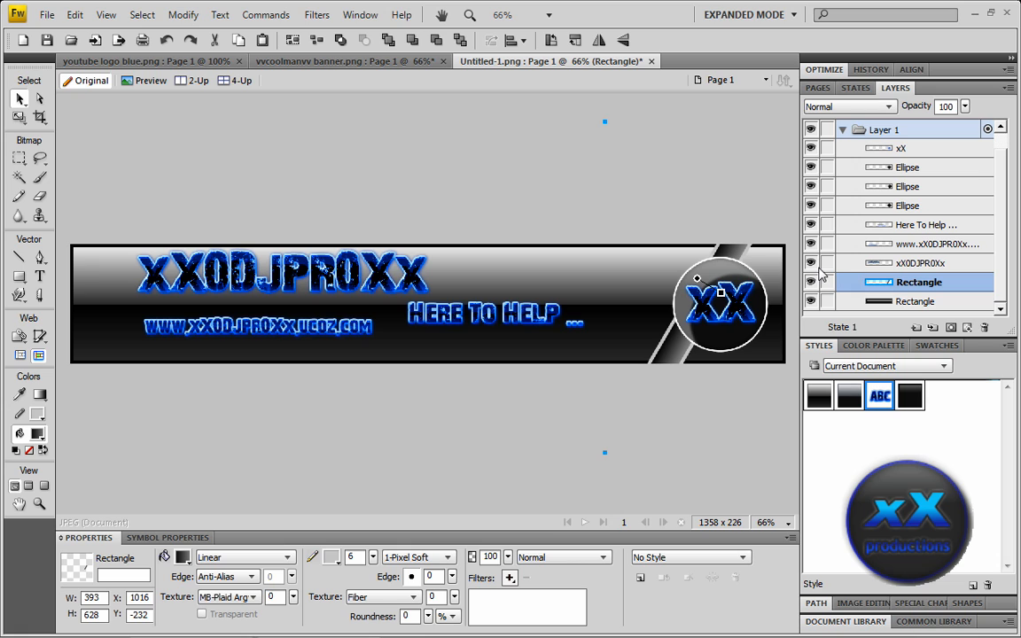
# Add a copy of the diagonal stripe and arrange the two stripes parallel behind the circular logo.
pyautogui.hotkey('ctrl', 'v')
pyautogui.moveTo(750, 257); pyautogui.dragTo(722, 249)
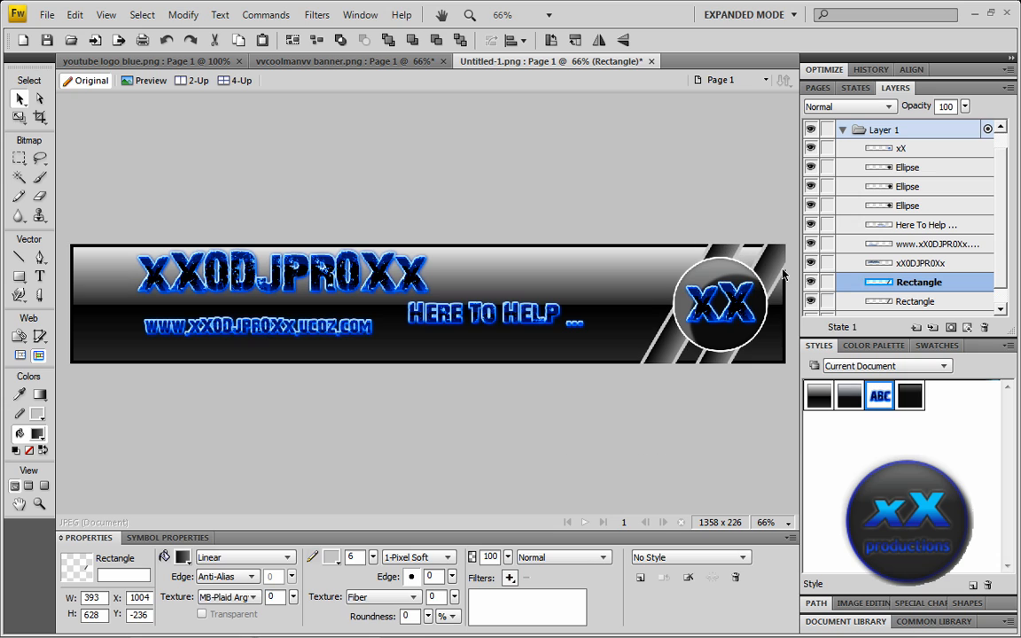
pyautogui.moveTo(780, 271); pyautogui.dragTo(778, 269)
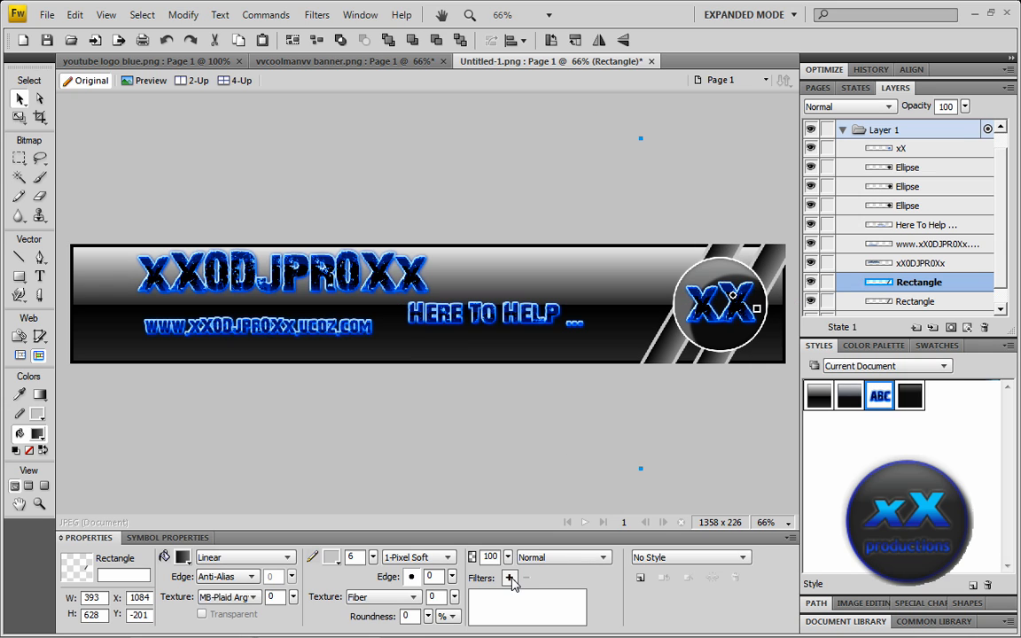
# Change the gray end of the right-hand stripe's linear gradient to blue.
pyautogui.click(183, 556)
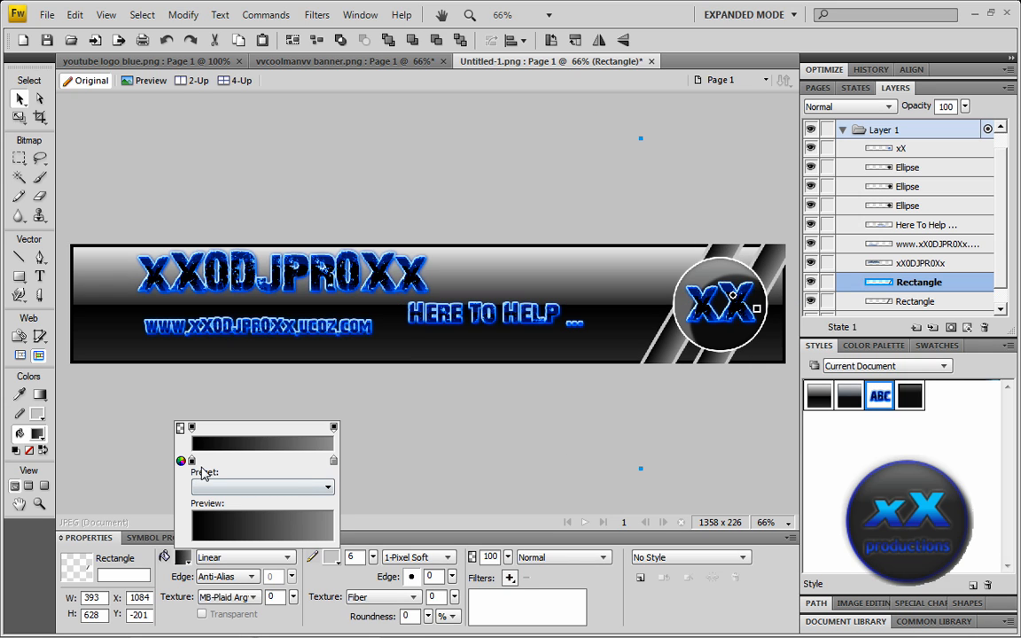
pyautogui.click(333, 461)
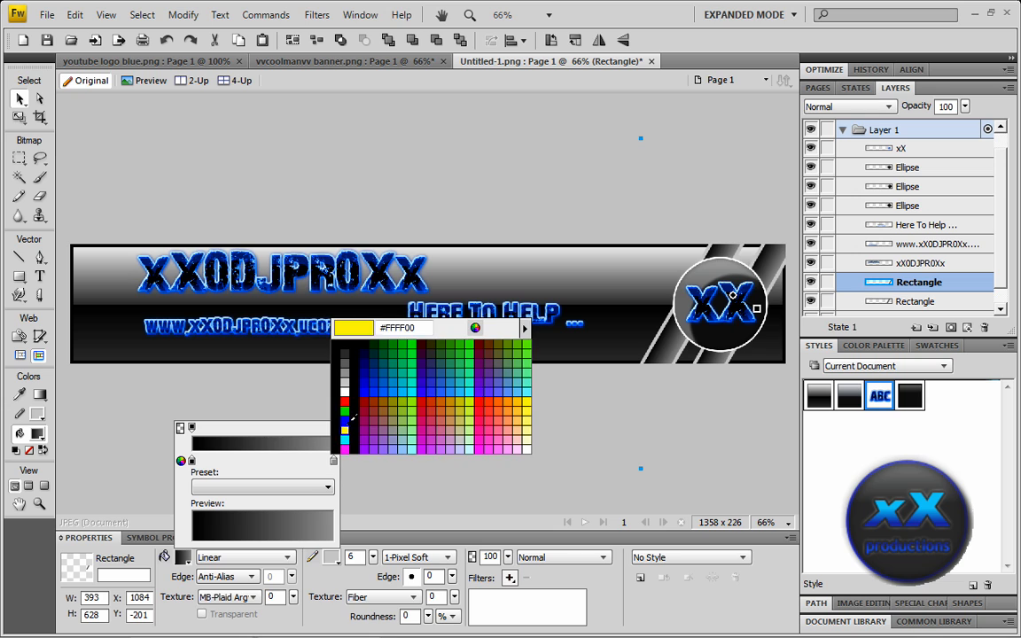
pyautogui.click(346, 420)
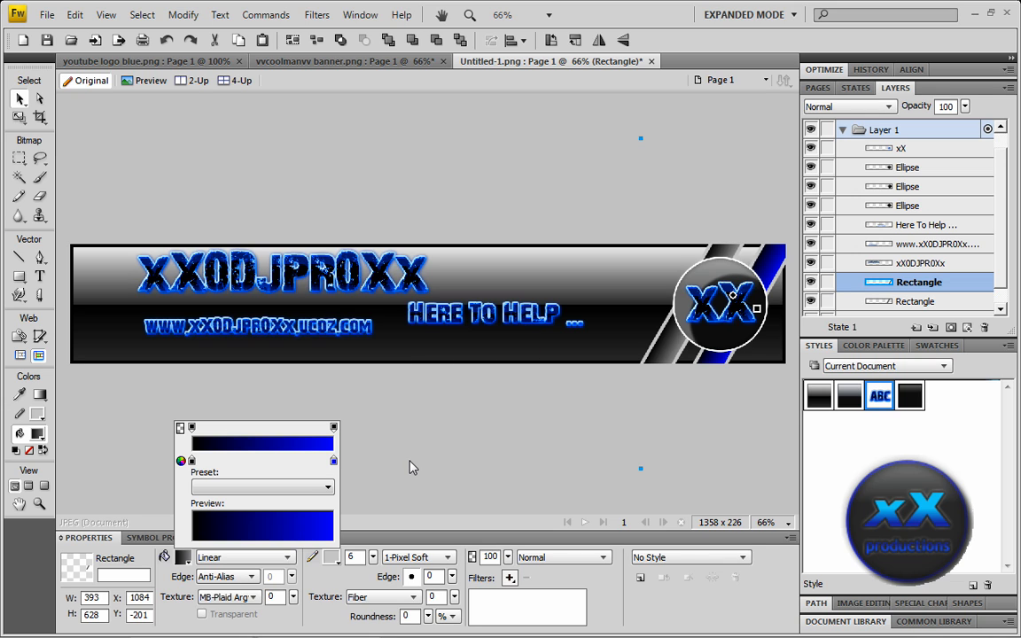
# Give the left-hand stripe the same black-to-blue gradient and nudge it slightly closer to the other stripe.
pyautogui.click(732, 259)
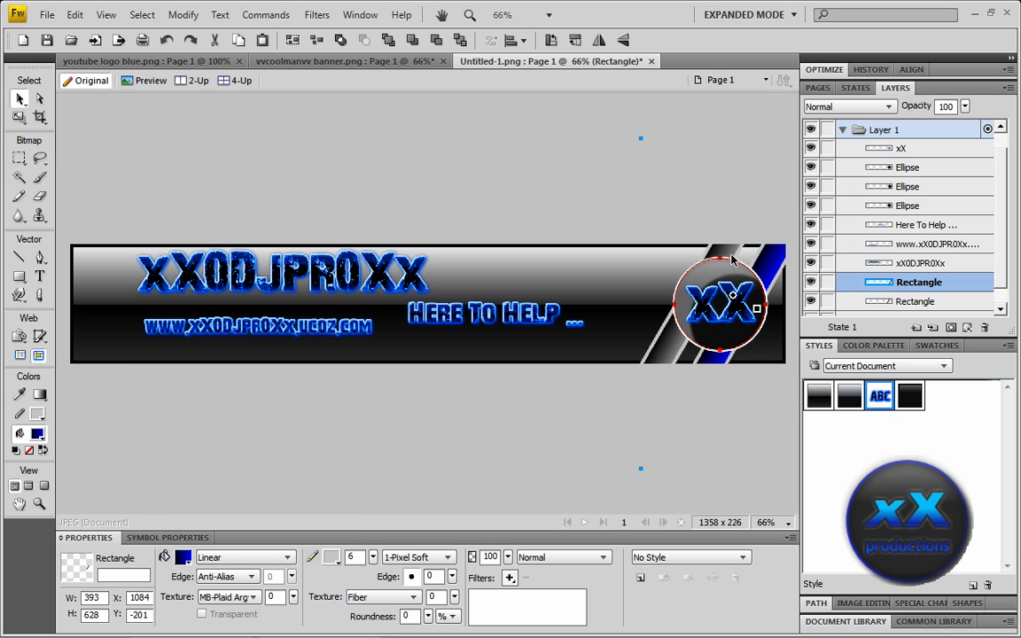
pyautogui.click(732, 258)
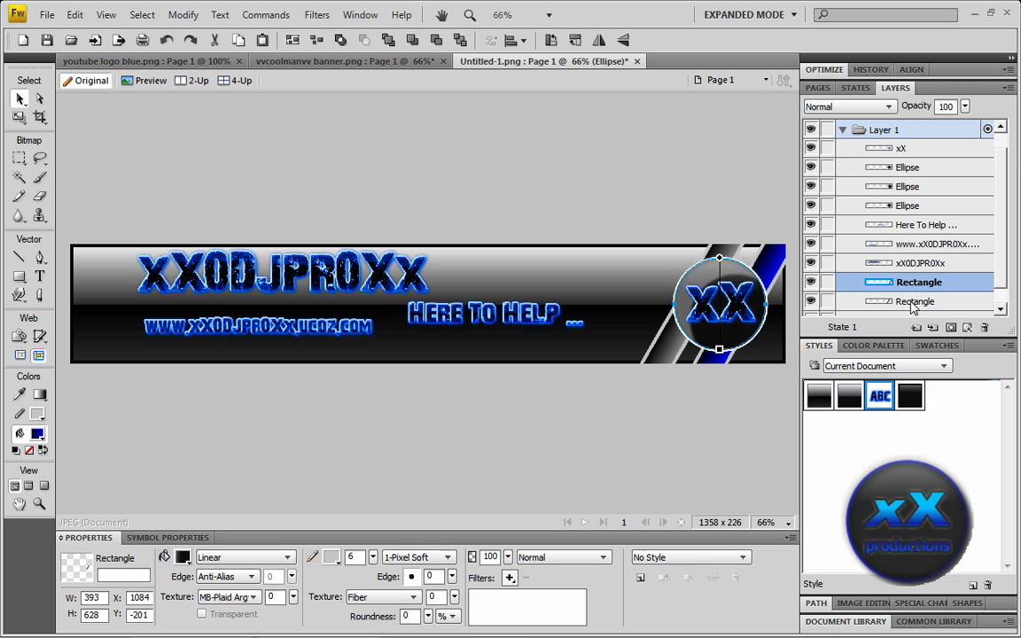
pyautogui.click(510, 578)
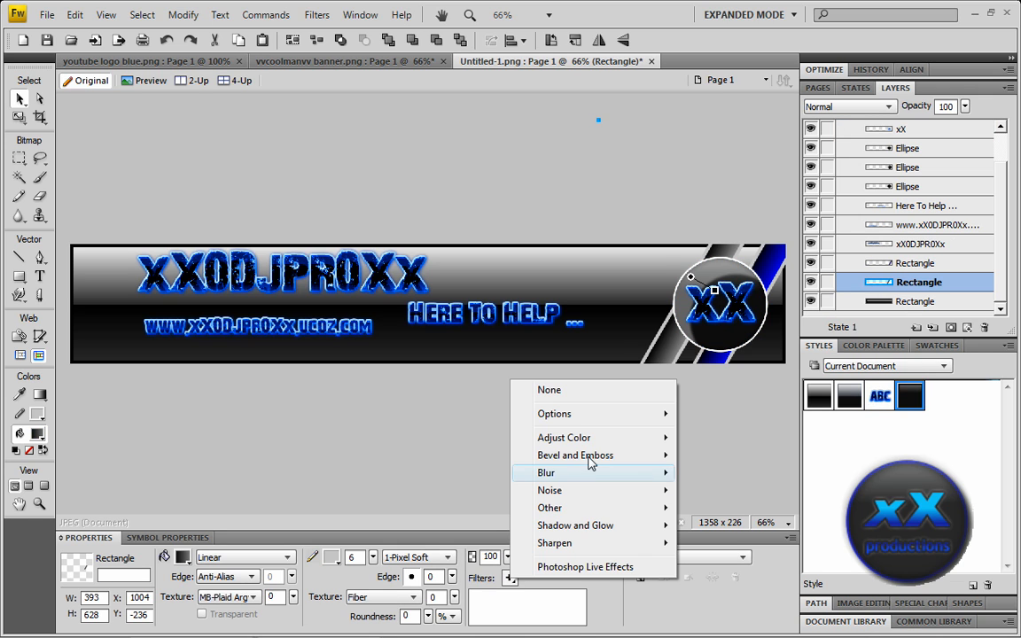
pyautogui.moveTo(596, 441)
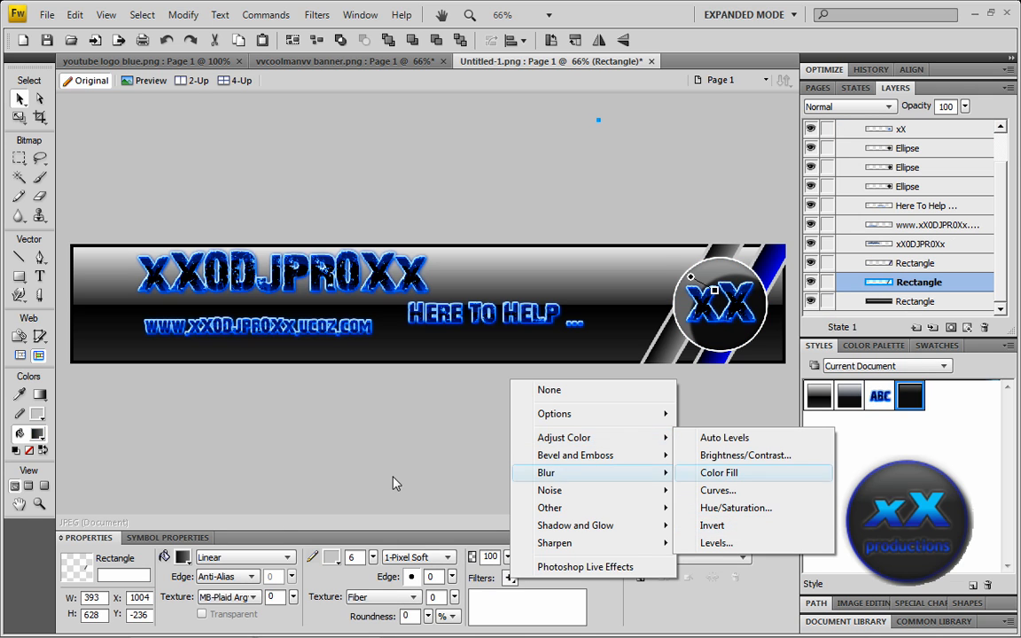
pyautogui.click(182, 558)
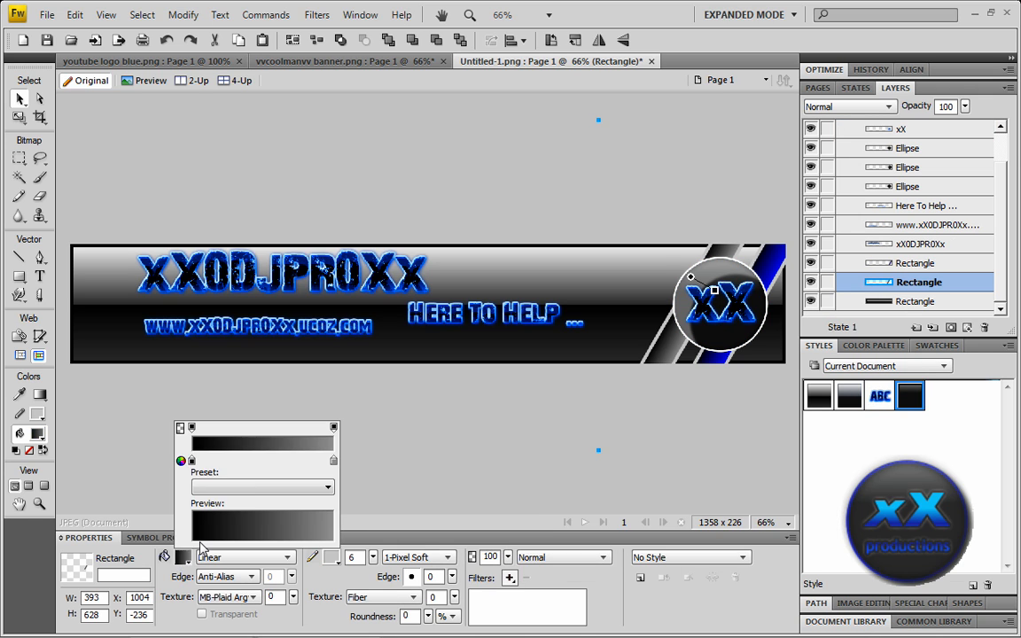
pyautogui.click(333, 462)
pyautogui.click(346, 422)
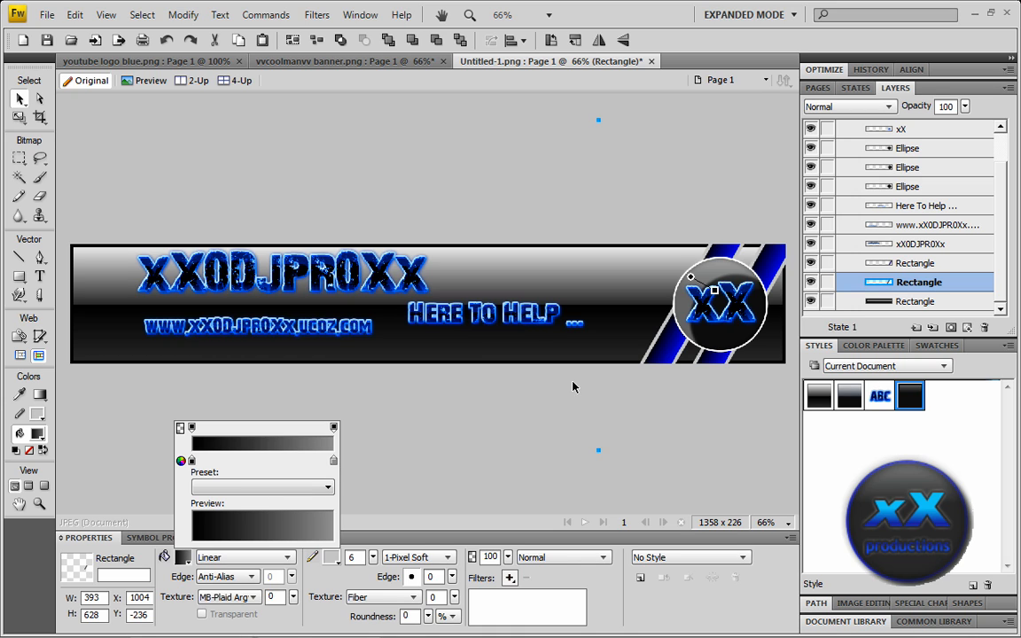
pyautogui.click(540, 409)
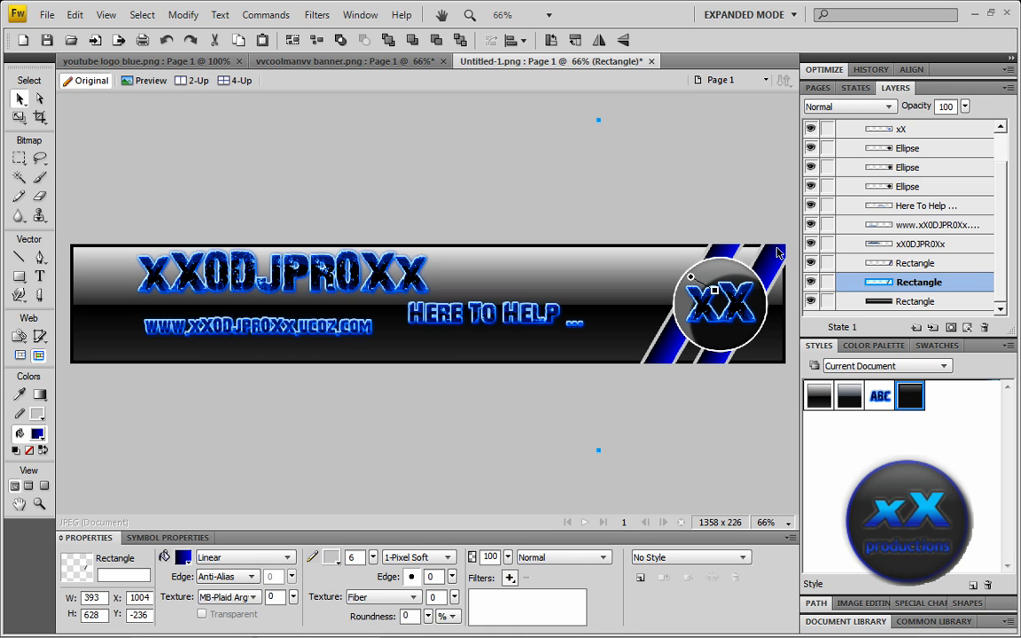
pyautogui.moveTo(721, 252); pyautogui.dragTo(724, 252)
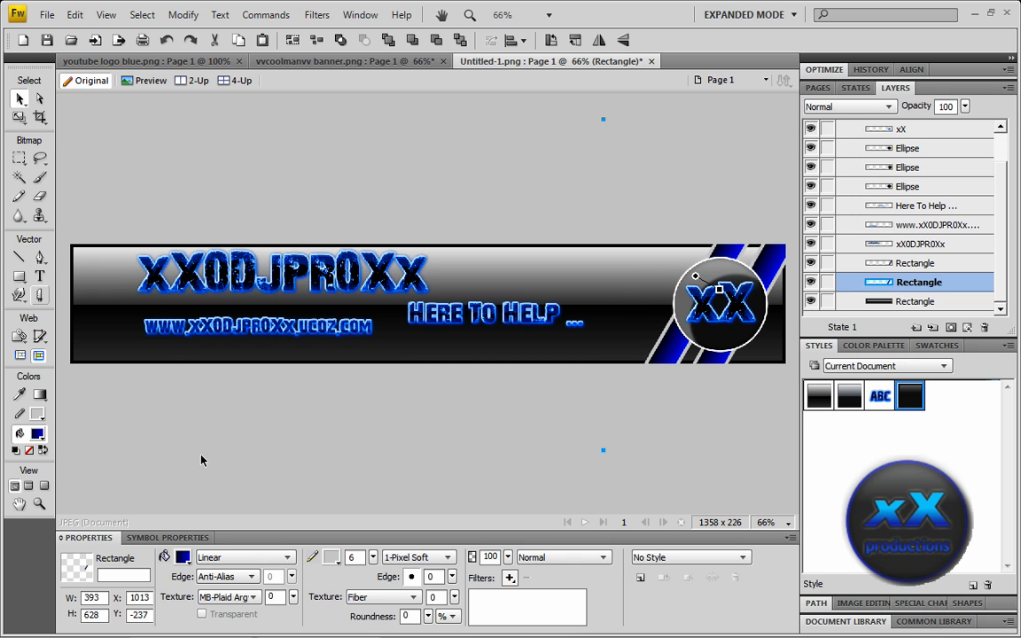
# Check the vvcoolmanvv banner for reference, then draw a chamfer rectangle about 1756 x 1266 px covering the whole new banner.
pyautogui.hotkey('ctrl', '-')
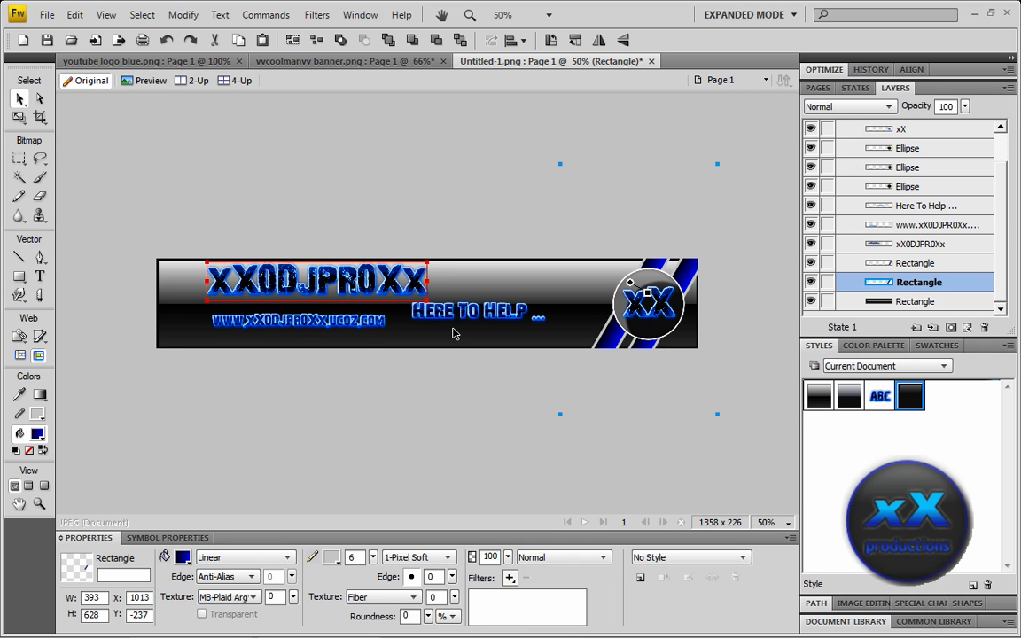
pyautogui.click(343, 62)
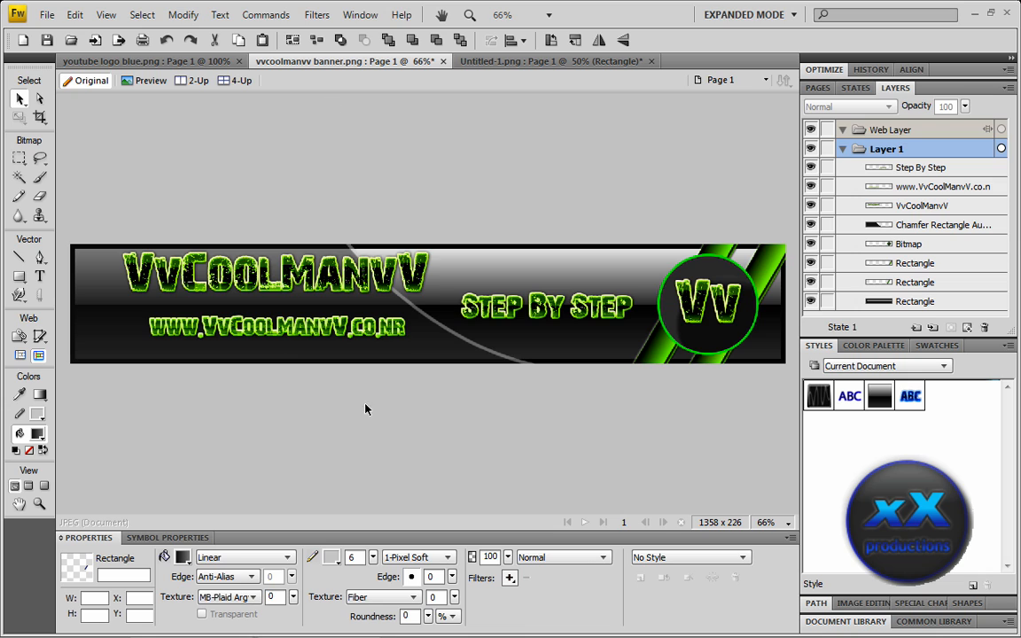
pyautogui.click(353, 88)
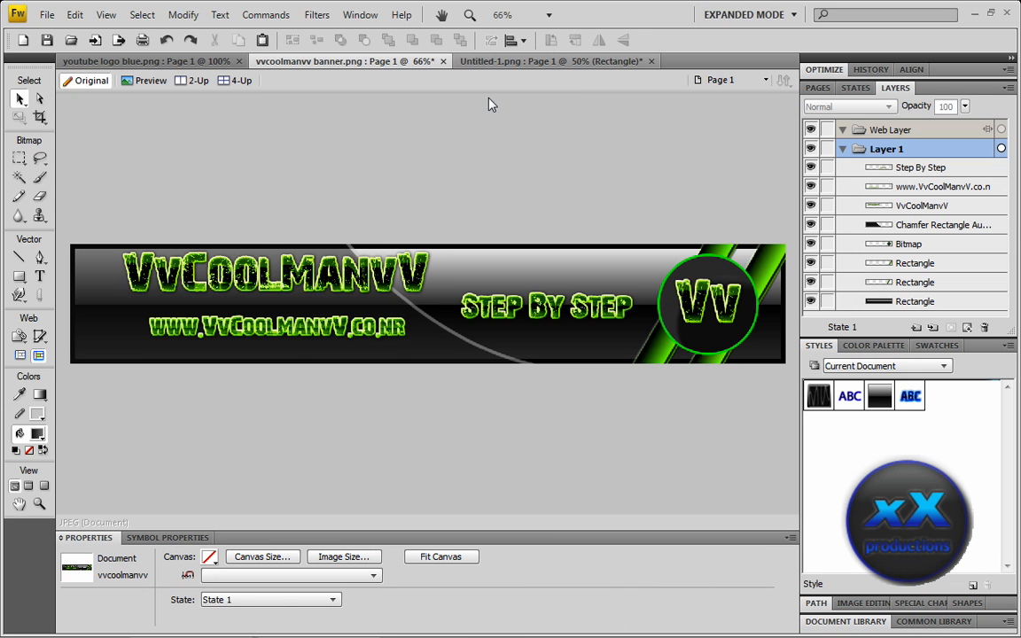
pyautogui.click(559, 64)
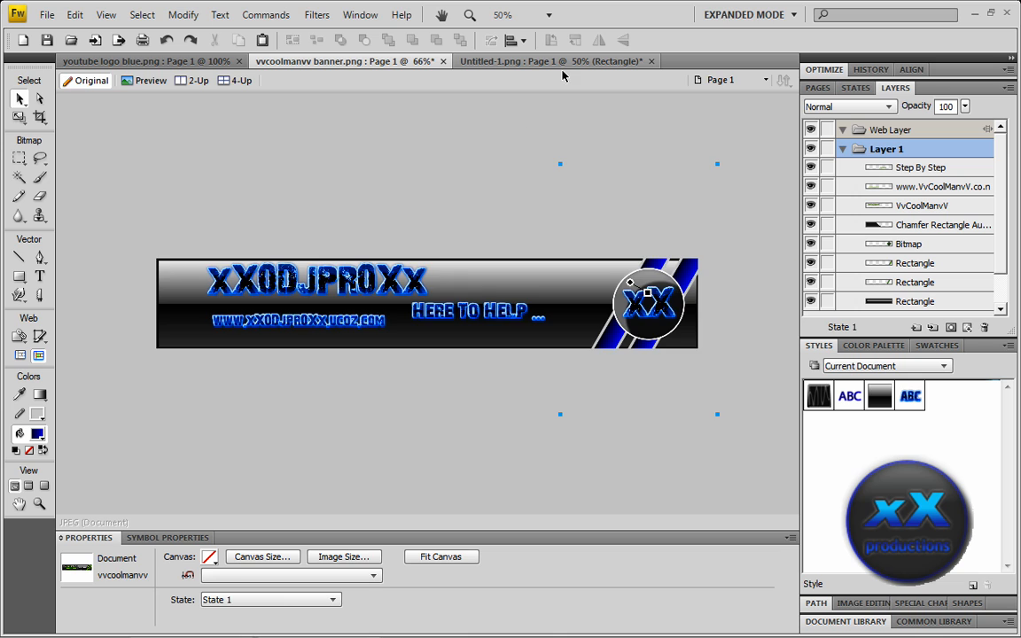
pyautogui.click(19, 279)
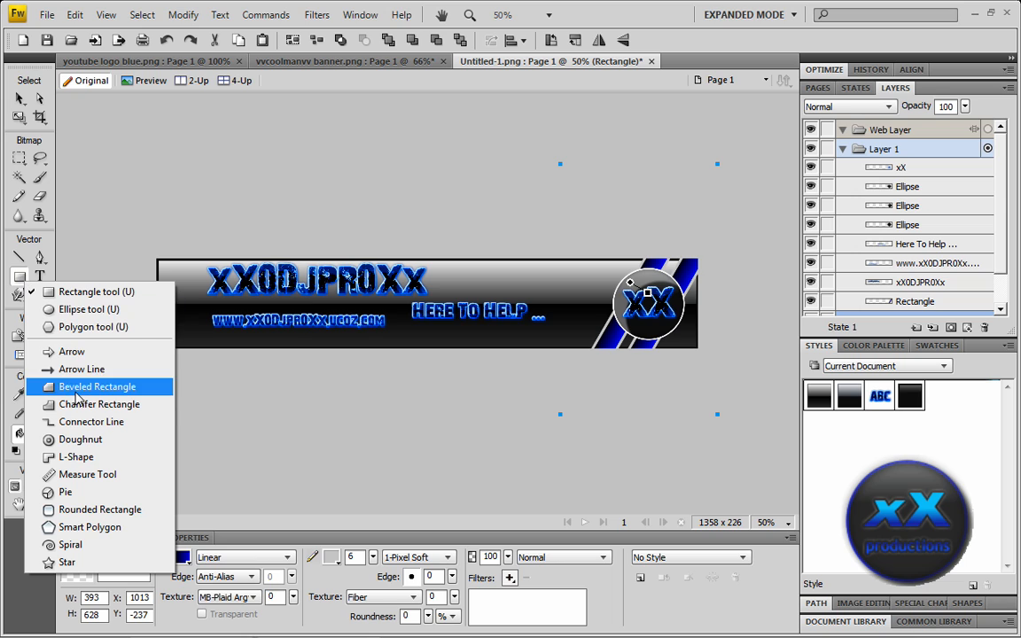
pyautogui.click(116, 408)
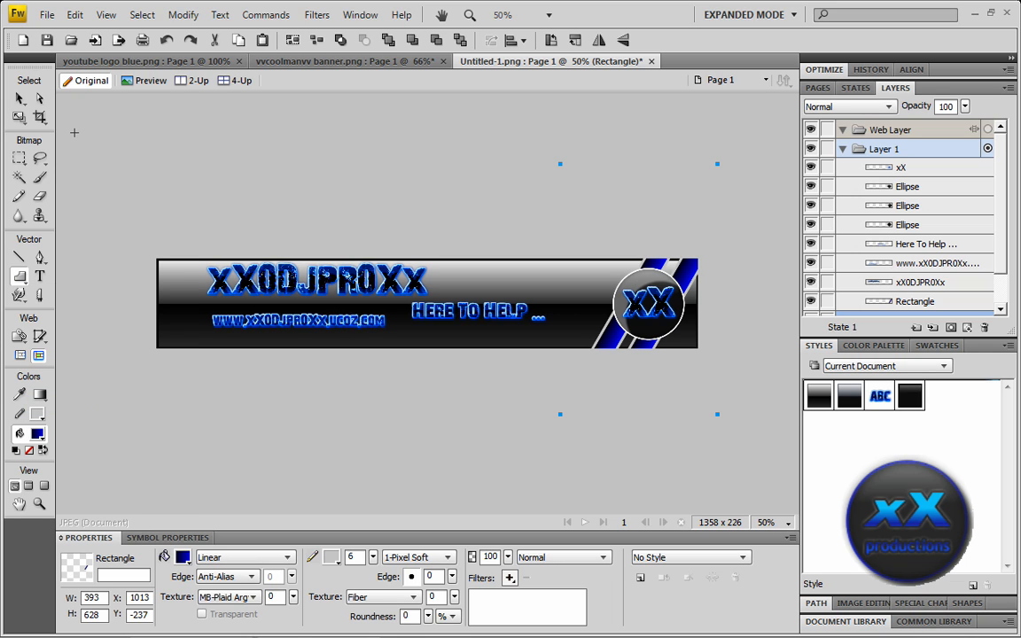
pyautogui.moveTo(75, 133); pyautogui.dragTo(789, 637)
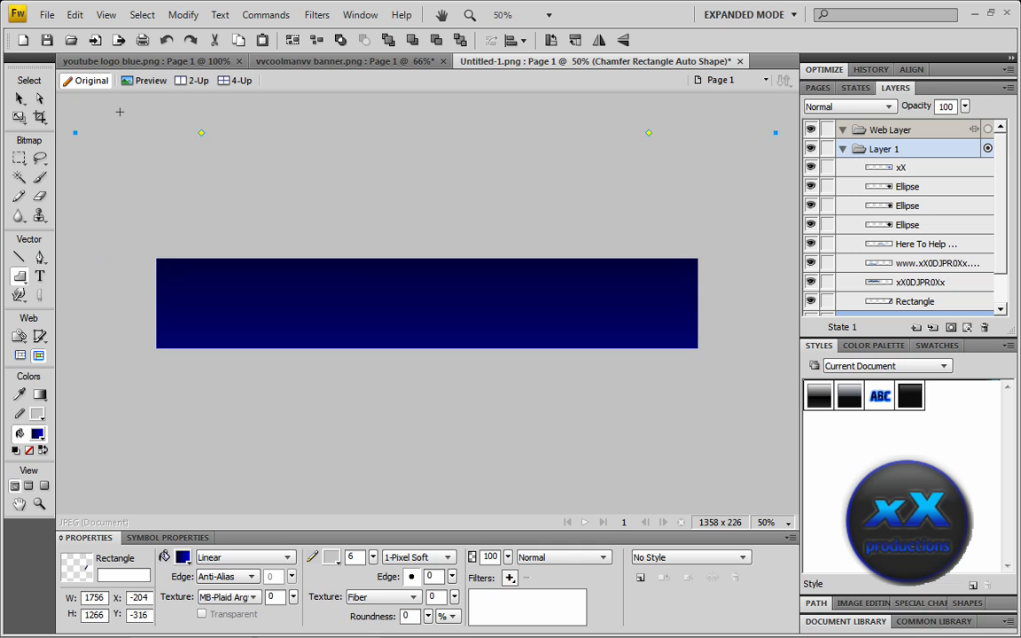
# Move the chamfer rectangle so its curved corner crosses the channel name, and set its blend mode to Screen.
pyautogui.click(19, 99)
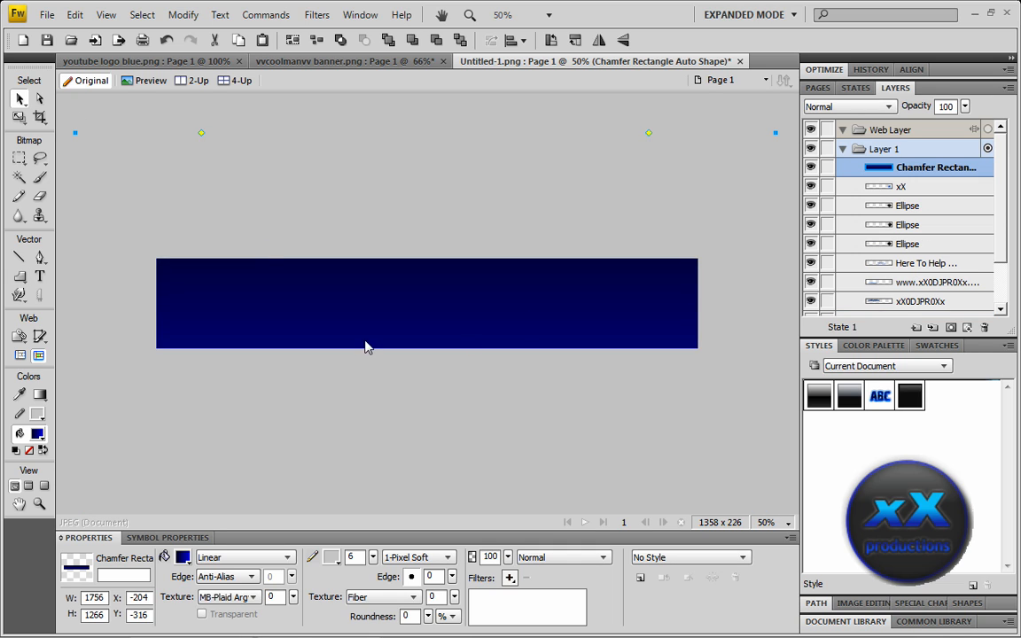
pyautogui.moveTo(111, 406); pyautogui.dragTo(207, 414)
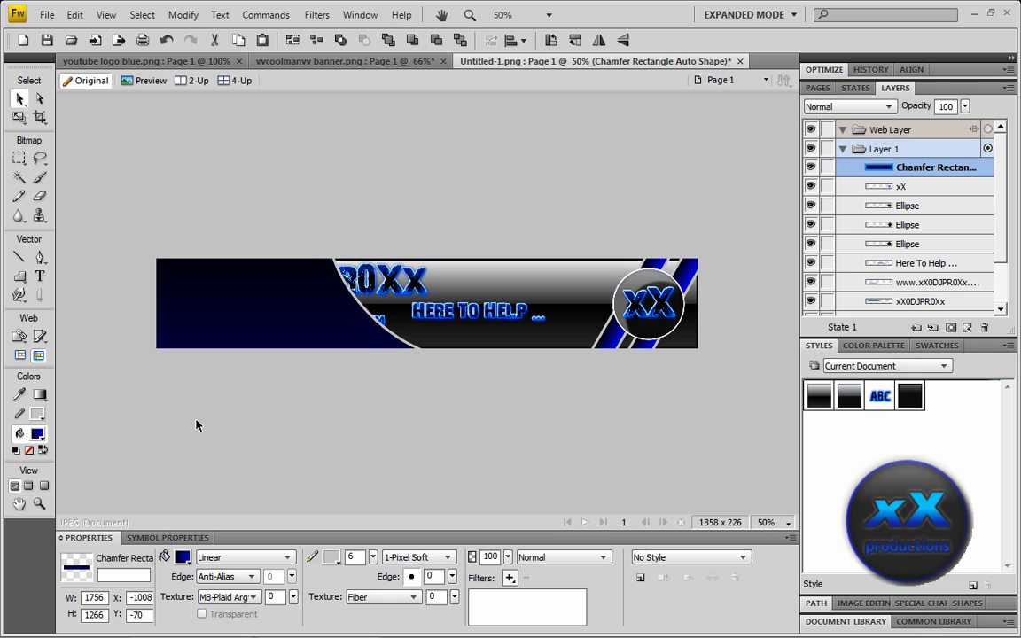
pyautogui.click(886, 107)
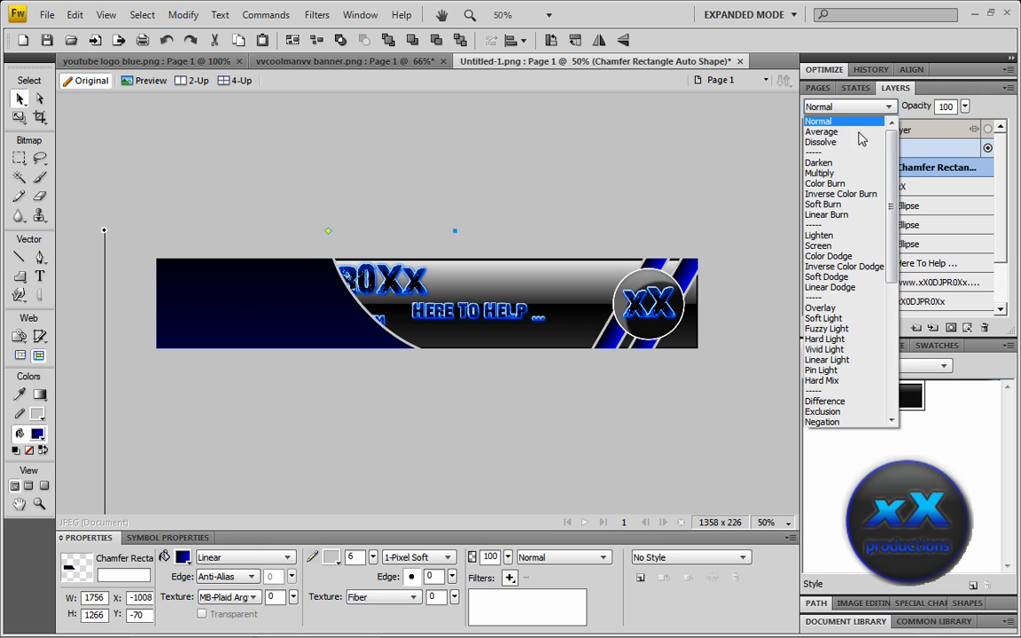
pyautogui.click(837, 246)
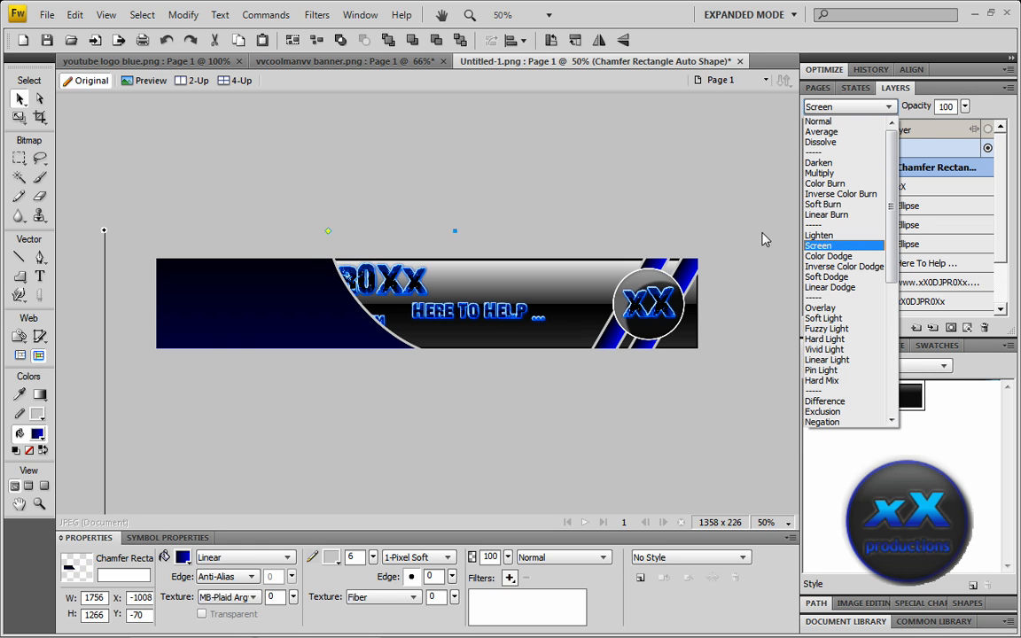
# Change the blue end of the chamfer rectangle's gradient to gray and stack the shape just below the channel name text.
pyautogui.click(183, 556)
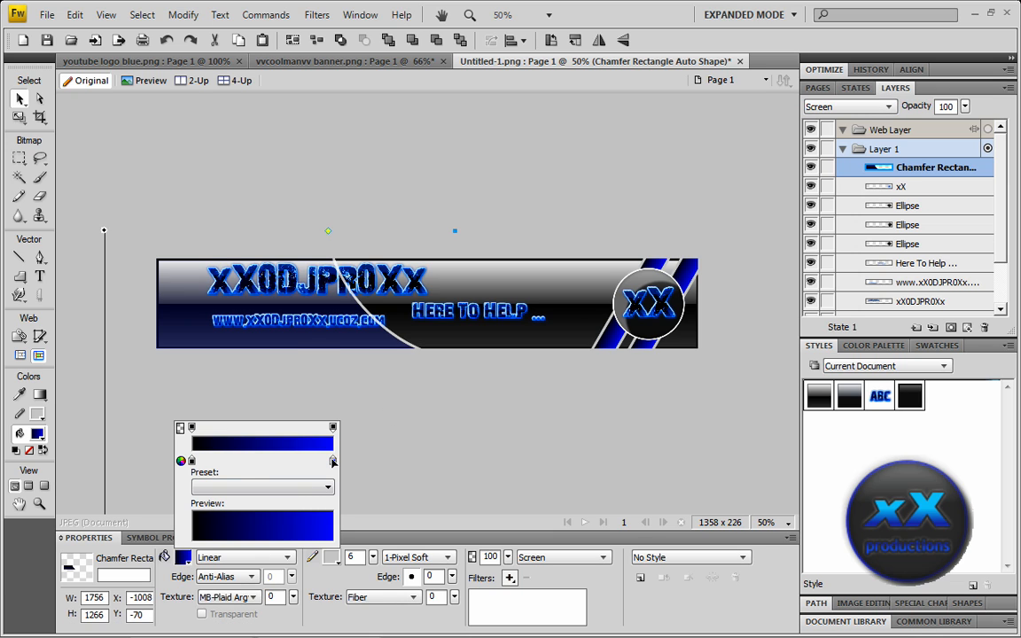
pyautogui.click(333, 461)
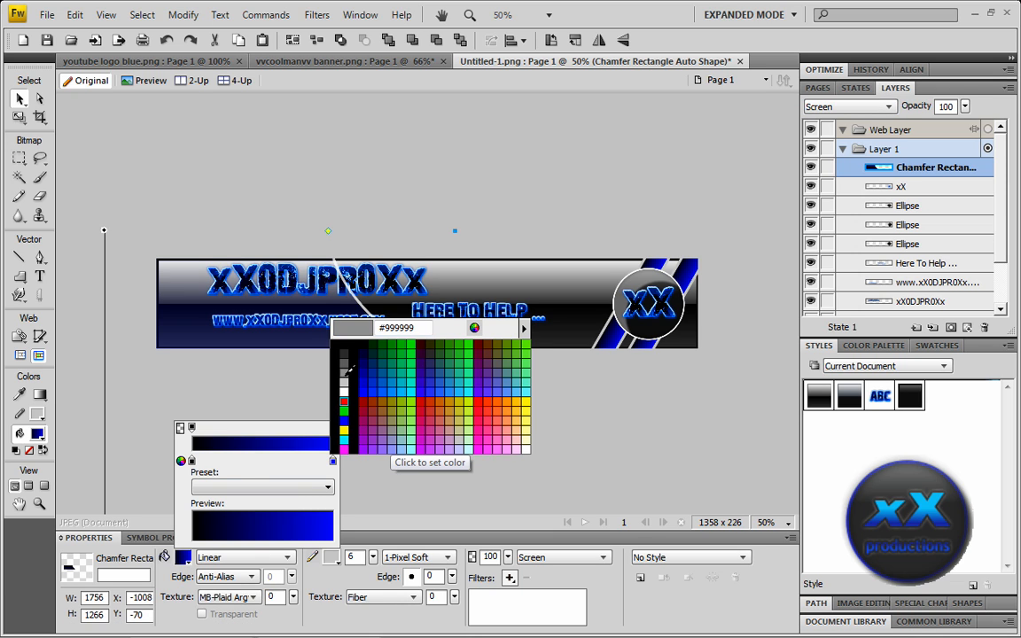
pyautogui.click(304, 411)
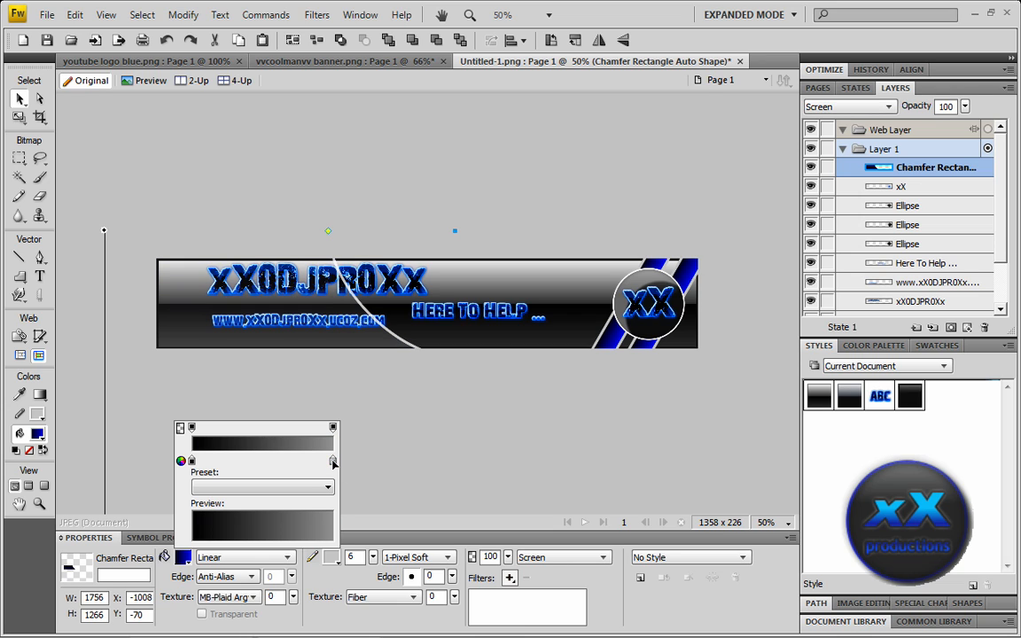
pyautogui.click(384, 470)
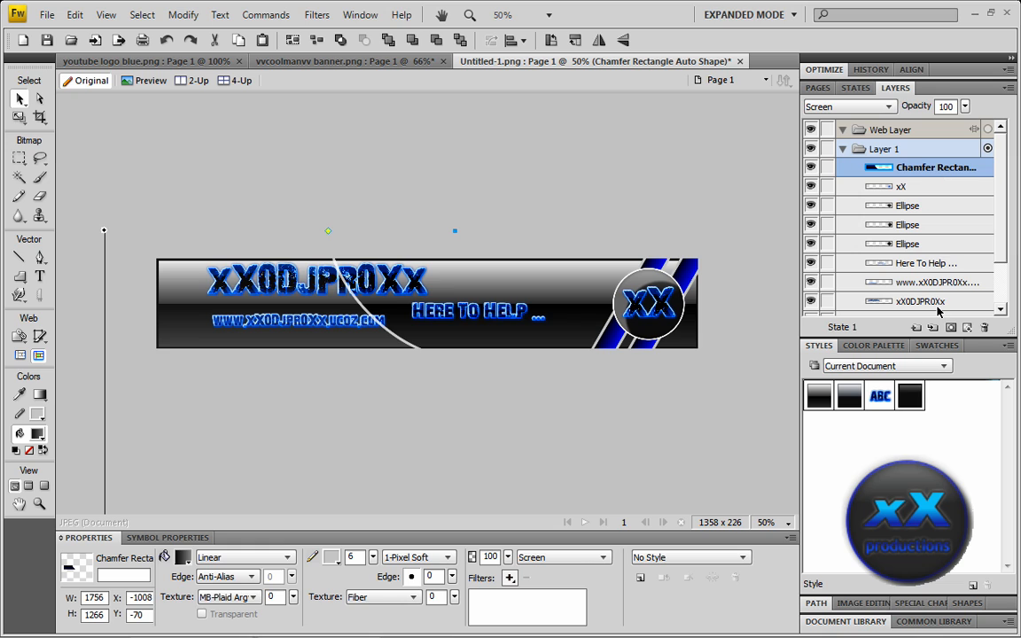
pyautogui.moveTo(939, 314); pyautogui.dragTo(842, 257)
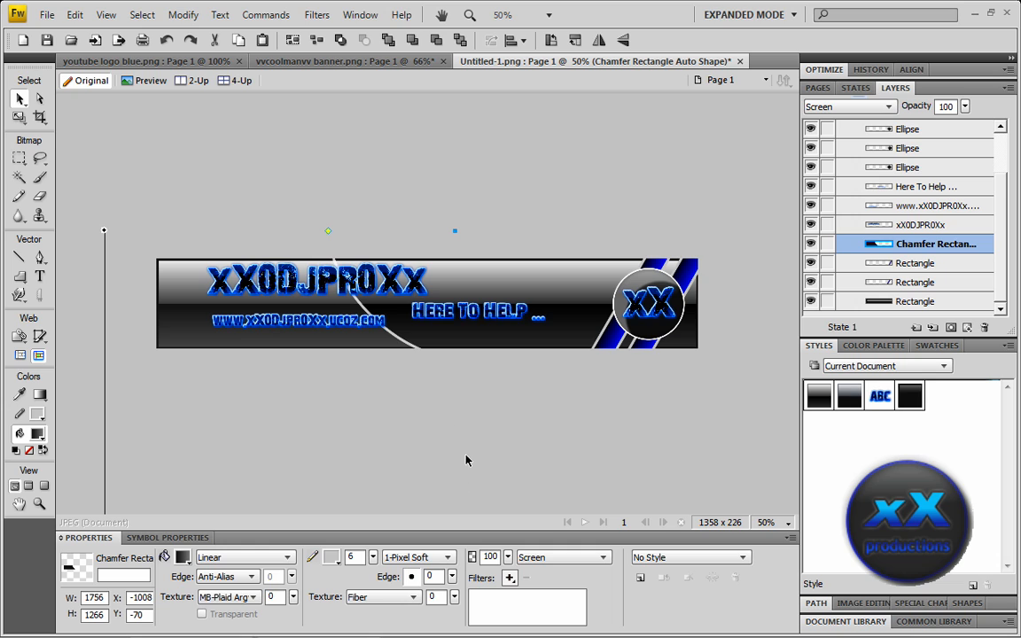
pyautogui.click(209, 221)
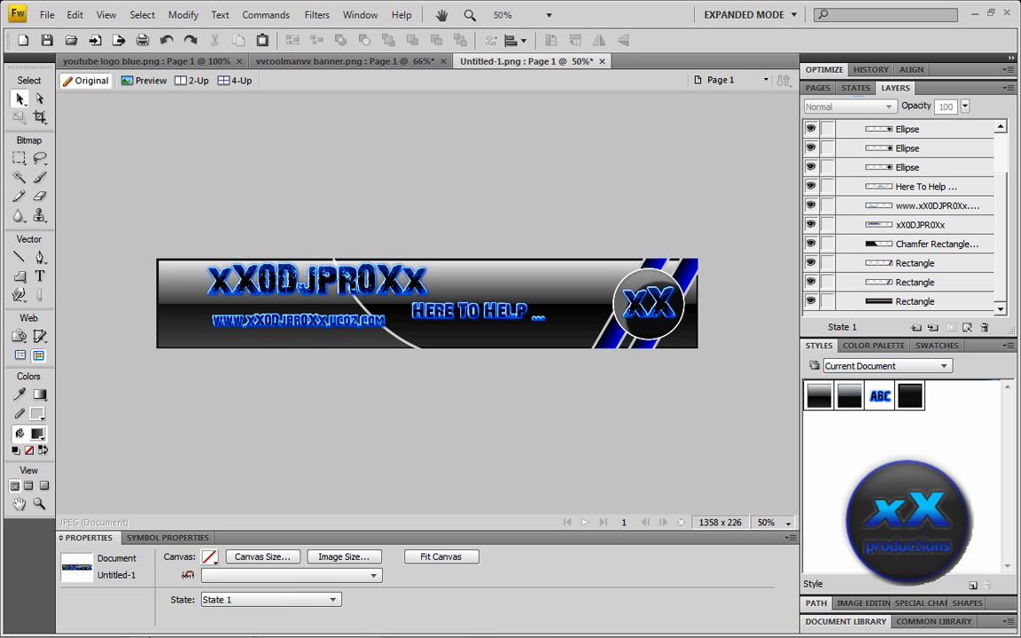
# Switch to Firefox and view the YouTube channel page and the "Personal site - Home" page.
pyautogui.click(201, 625)
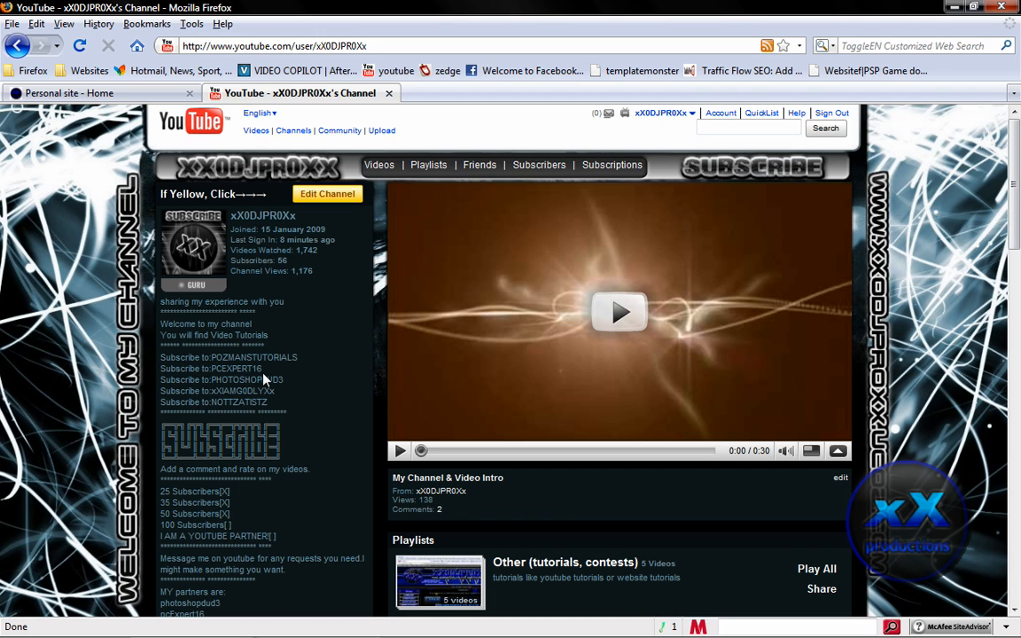
pyautogui.click(102, 90)
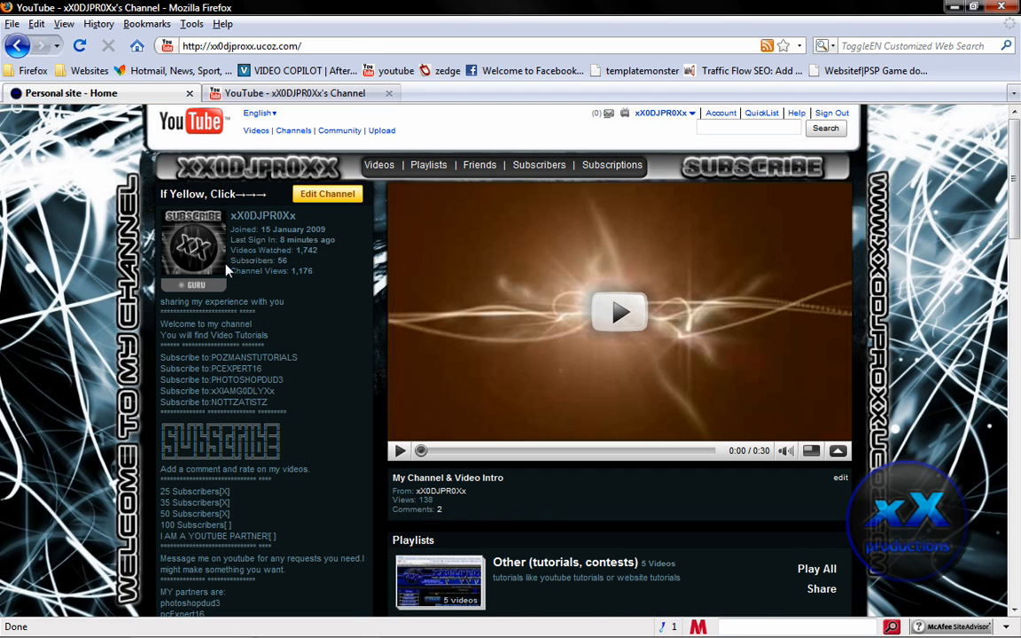